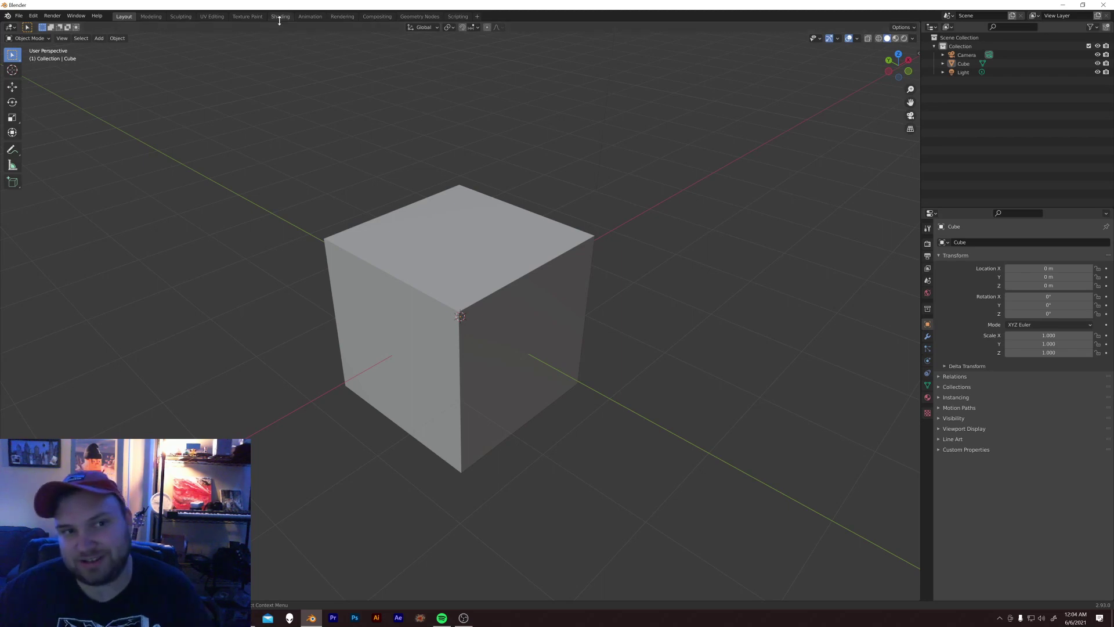
# Step: Apply level 3 subdivision to the default cube and shade it smooth
pyautogui.scroll(-4, 462, 291)
pyautogui.click(493, 337)
pyautogui.scroll(3, 511, 362)
pyautogui.moveTo(511, 363); pyautogui.dragTo(563, 357, button='middle')
pyautogui.hotkey('ctrl', '3')
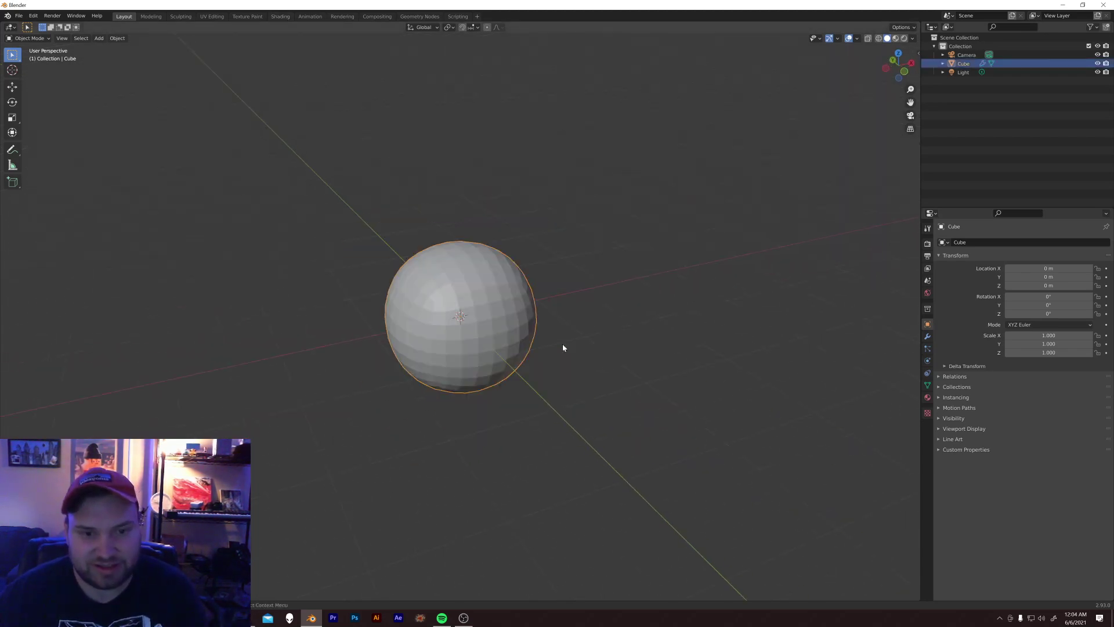
pyautogui.rightClick(510, 314)
pyautogui.click(510, 314)
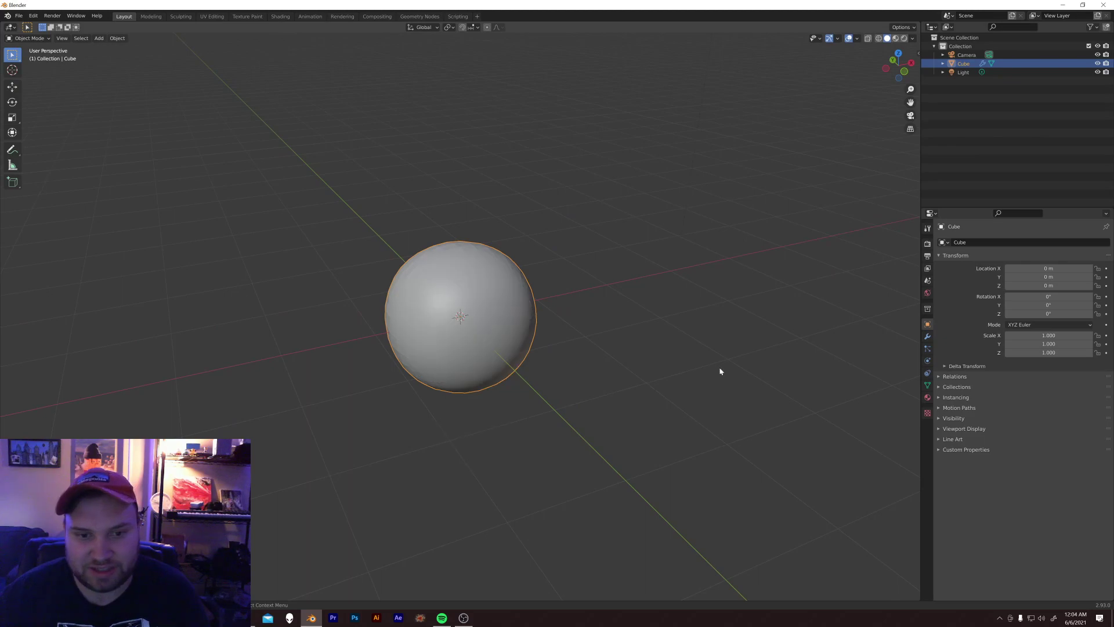
# Step: Switch the viewport to Cycles rendered shading to preview the smoothed cube
pyautogui.click(927, 293)
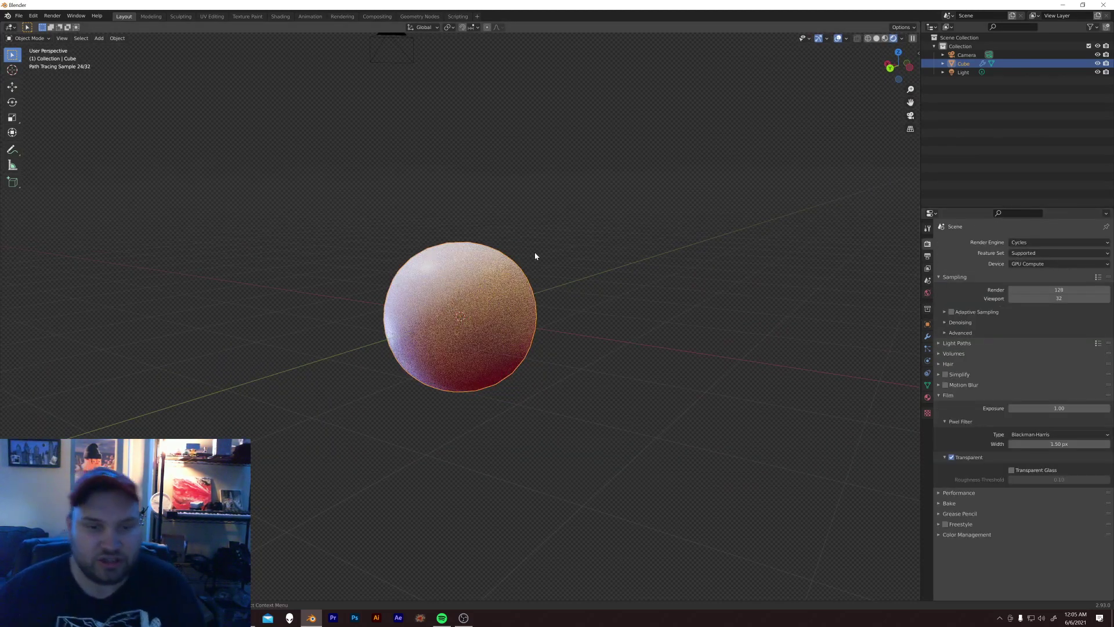
pyautogui.moveTo(534, 252); pyautogui.dragTo(577, 278, button='middle')
pyautogui.scroll(3, 534, 361)
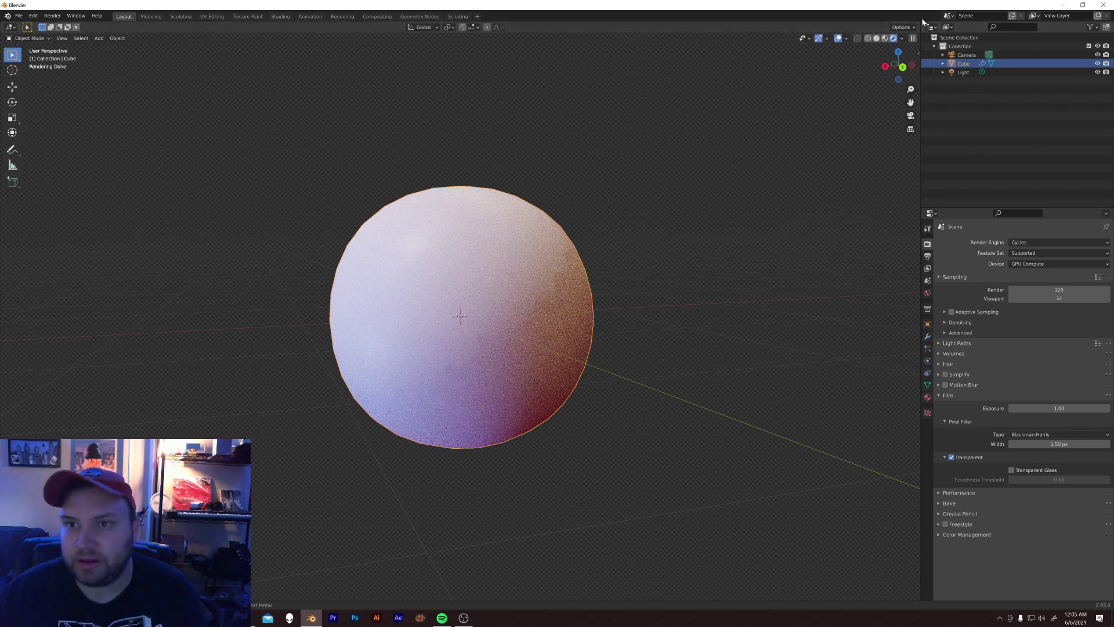
# Step: Split the viewport, turn the new area into a Shader Editor, and move the Principled BSDF node away from Material Output
pyautogui.moveTo(919, 22); pyautogui.dragTo(428, 58)
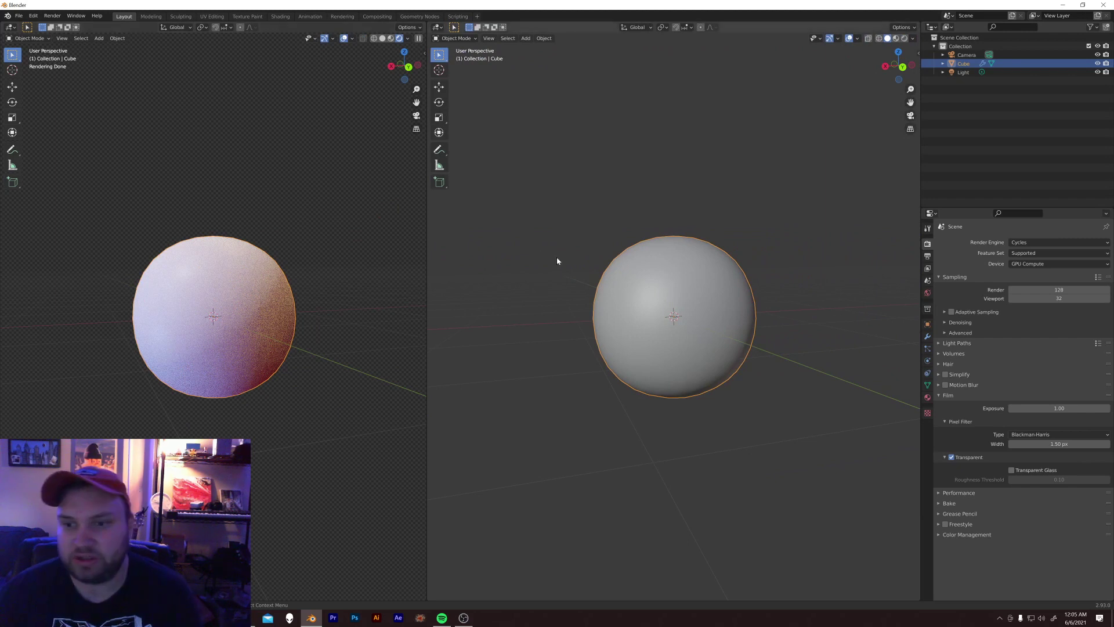
pyautogui.scroll(3, 691, 343)
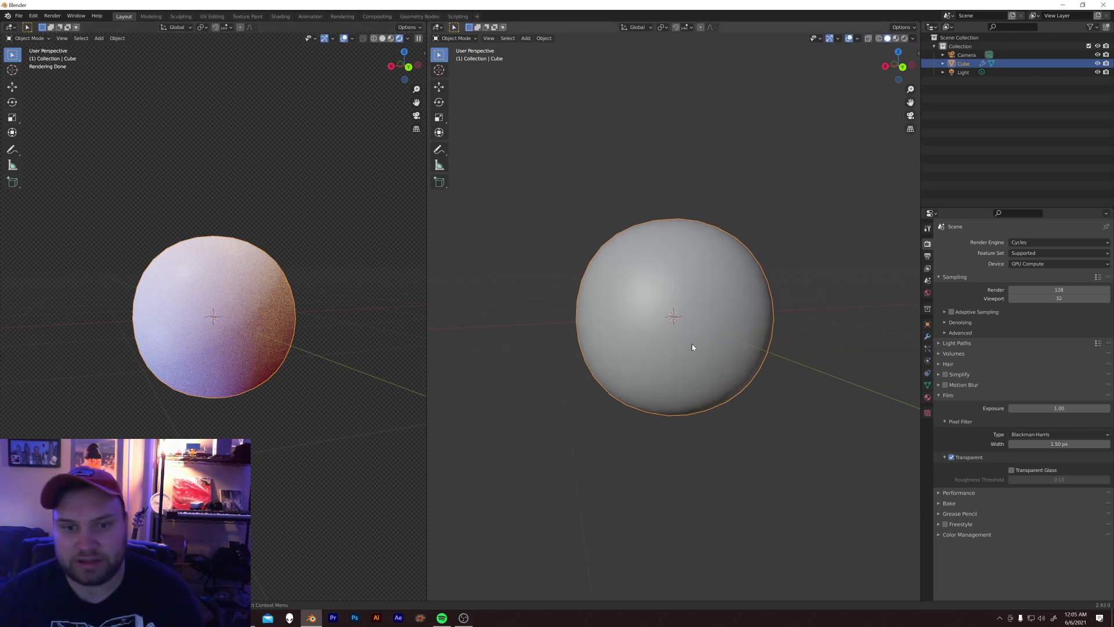
pyautogui.click(436, 27)
pyautogui.click(473, 110)
pyautogui.scroll(1, 593, 287)
pyautogui.moveTo(593, 286); pyautogui.dragTo(638, 214, button='middle')
pyautogui.scroll(2, 689, 228)
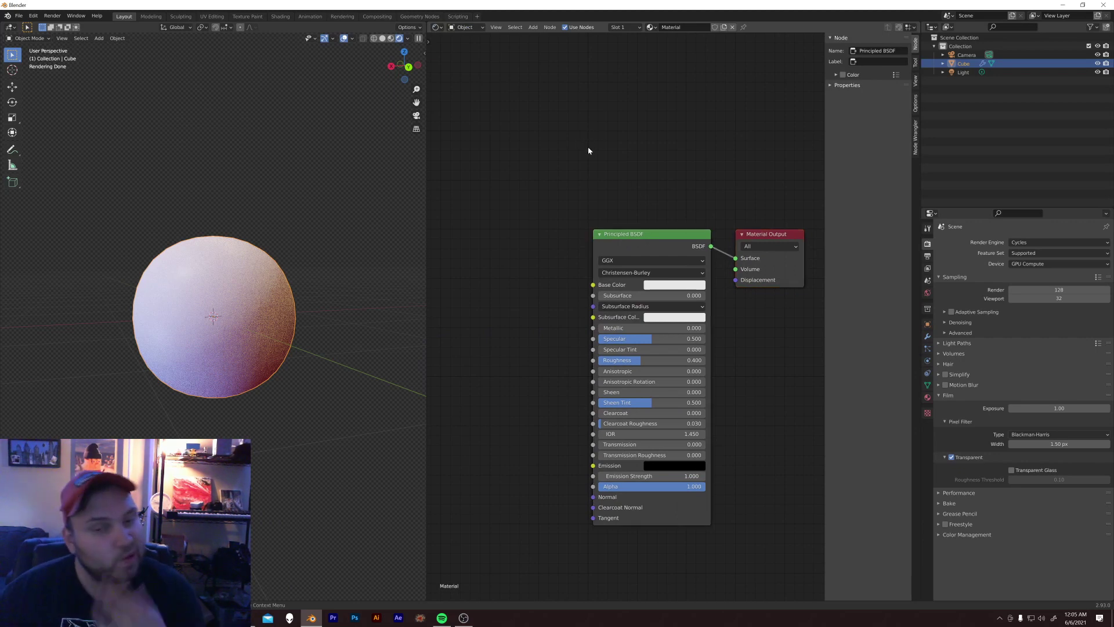
pyautogui.moveTo(633, 233); pyautogui.dragTo(597, 219)
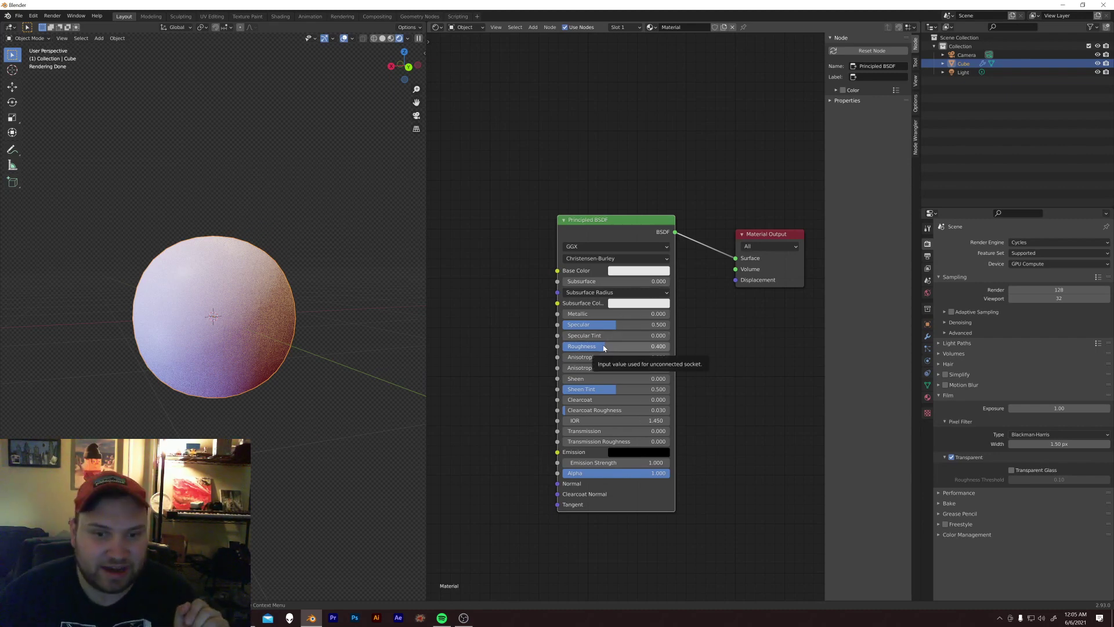
# Step: Raise the Principled BSDF's Roughness to about 0.92 and lower its Specular to about 0.13
pyautogui.moveTo(602, 347)
pyautogui.mouseDown()
pyautogui.moveTo(668, 349)
pyautogui.moveTo(644, 350)
pyautogui.moveTo(656, 342)
pyautogui.mouseUp()
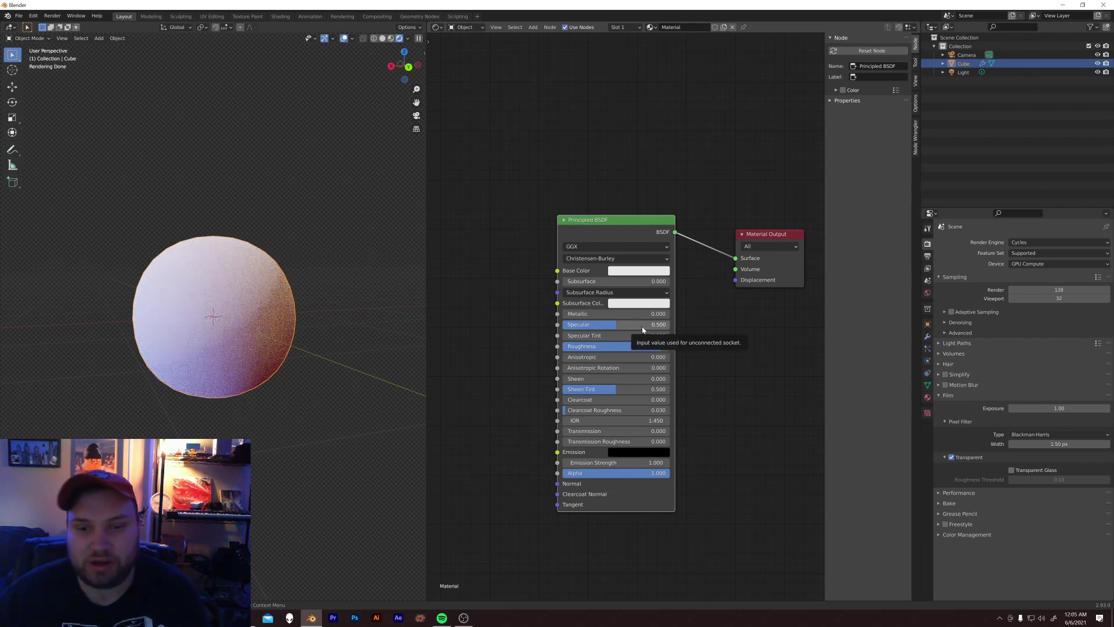
pyautogui.moveTo(649, 326); pyautogui.dragTo(609, 326)
pyautogui.moveTo(201, 302)
pyautogui.mouseDown(button='middle')
pyautogui.moveTo(285, 261)
pyautogui.moveTo(291, 281)
pyautogui.moveTo(343, 315)
pyautogui.mouseUp(button='middle')
pyautogui.scroll(4, 238, 282)
pyautogui.scroll(-2, 285, 261)
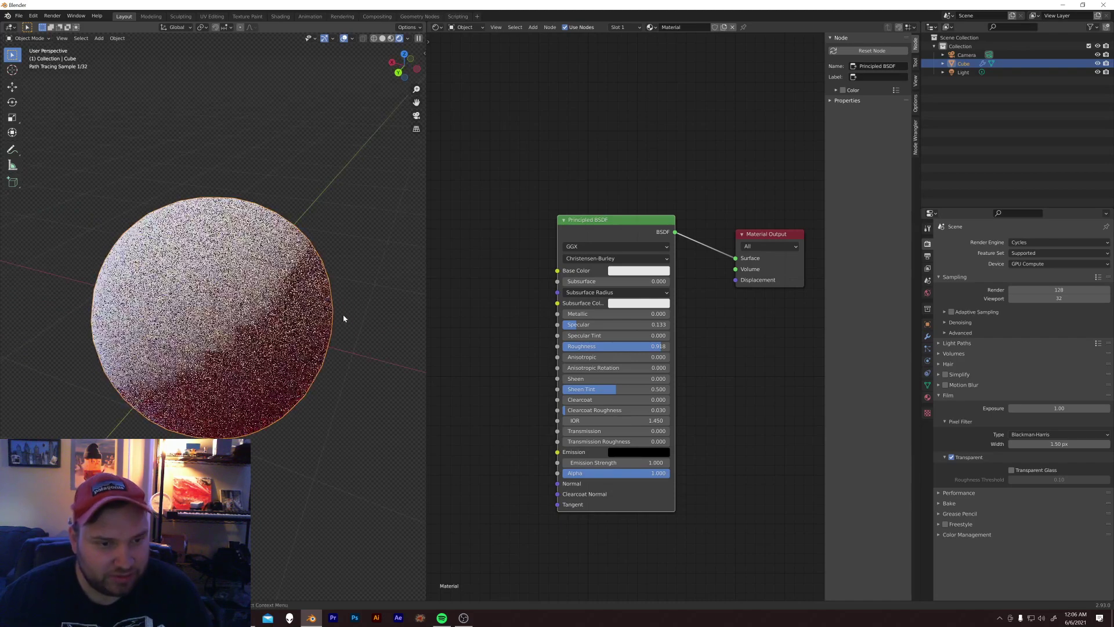
# Step: Set the Principled BSDF's Sheen to 1.25 and inspect its effect on the white rounded object
pyautogui.click(591, 380)
pyautogui.press('Return')
pyautogui.write('1.5')
pyautogui.press('Return')
pyautogui.click(610, 380)
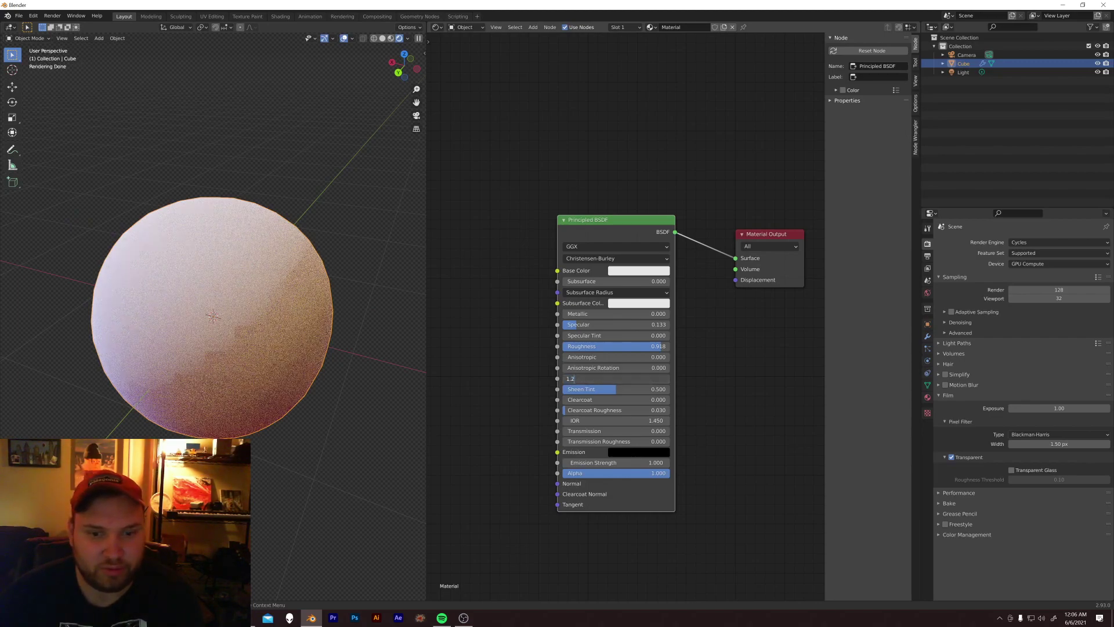
pyautogui.press('Return')
pyautogui.moveTo(316, 399)
pyautogui.mouseDown(button='middle')
pyautogui.moveTo(273, 371)
pyautogui.moveTo(263, 281)
pyautogui.mouseUp(button='middle')
pyautogui.scroll(-2, 247, 355)
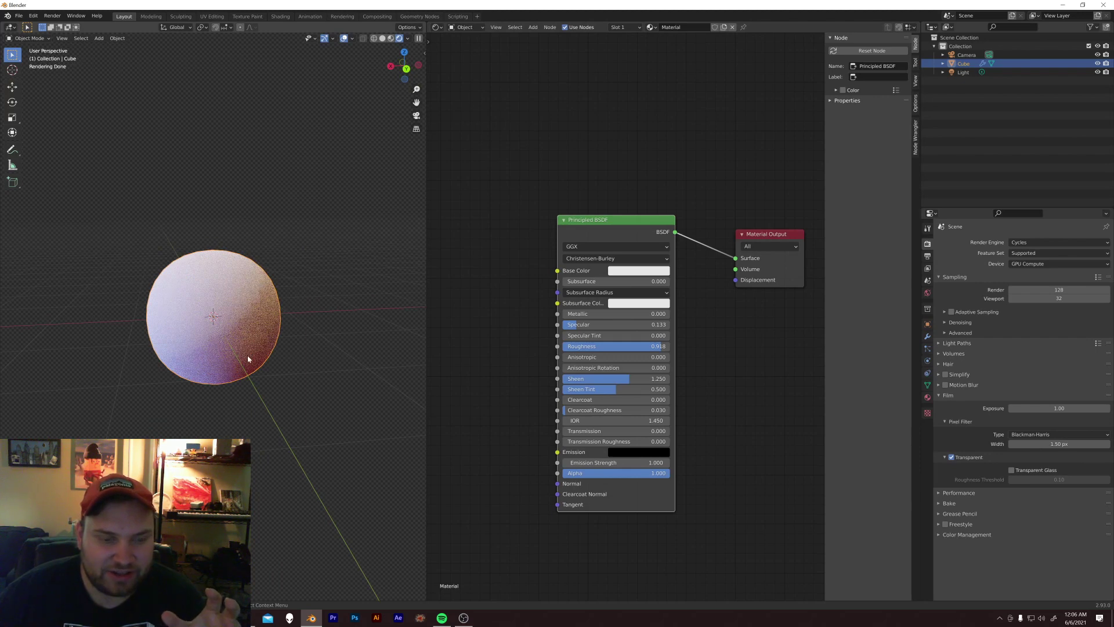
# Step: Reset the Sheen to 0 and darken the Principled BSDF's Base Color to black
pyautogui.click(634, 377)
pyautogui.write('0')
pyautogui.press('Return')
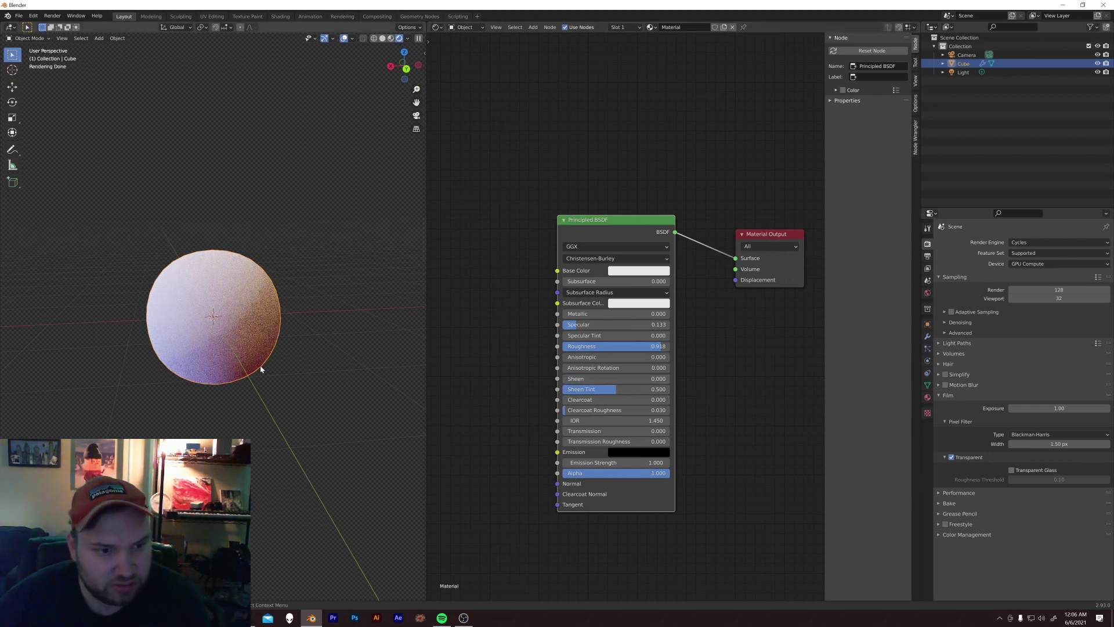
pyautogui.scroll(3, 245, 367)
pyautogui.moveTo(245, 367); pyautogui.dragTo(399, 353, button='middle')
pyautogui.click(633, 271)
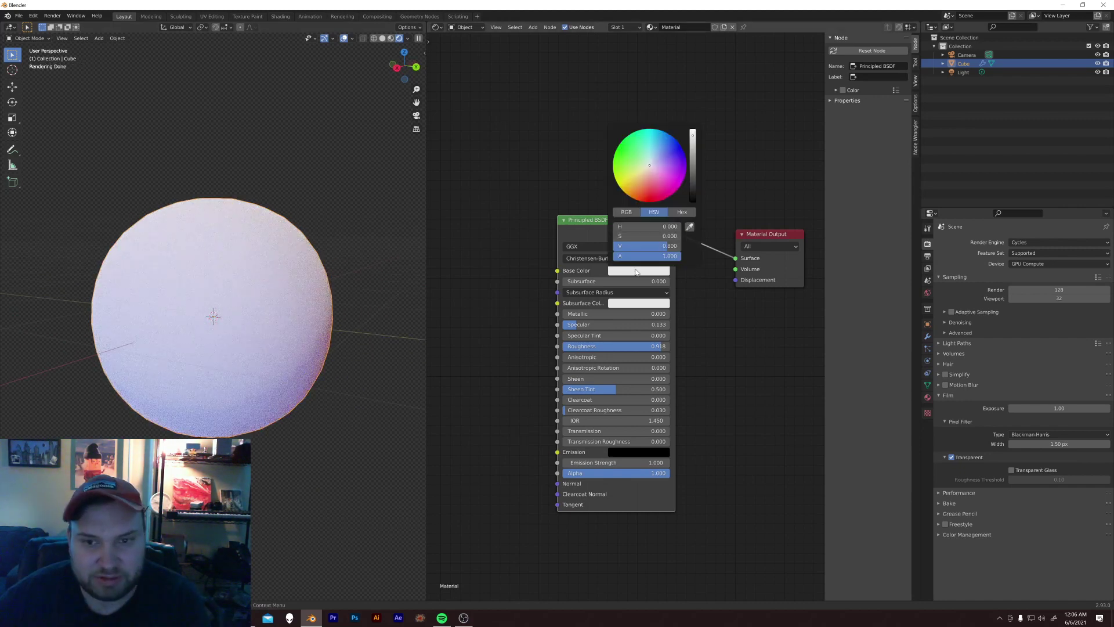
pyautogui.moveTo(692, 135); pyautogui.dragTo(693, 202)
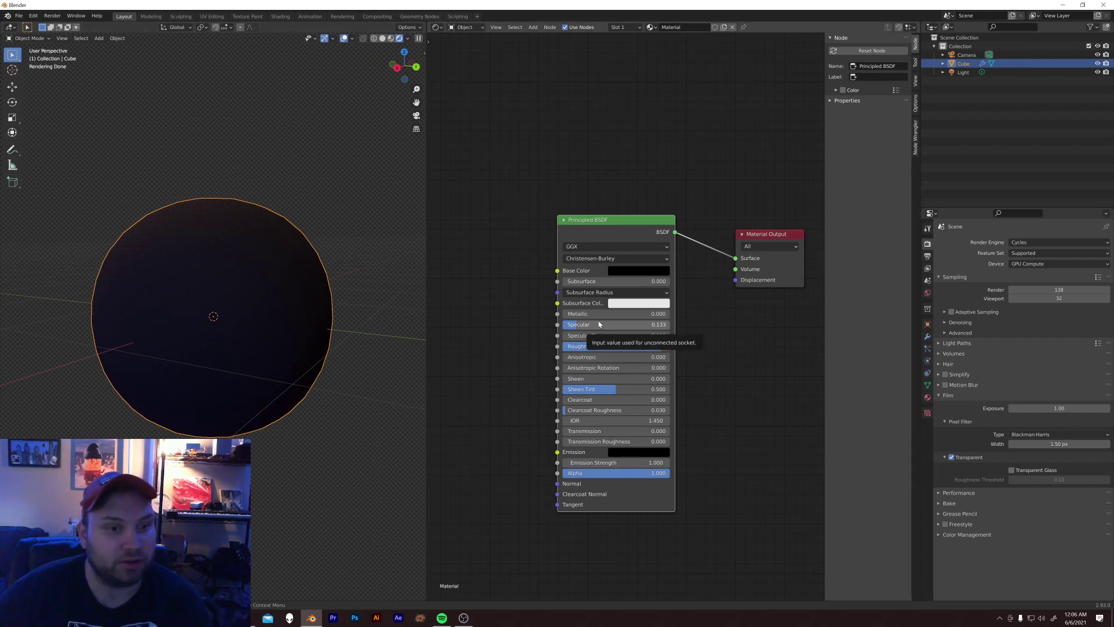
# Step: Set the black material's Sheen to 1.25 and check the rim highlights
pyautogui.click(605, 379)
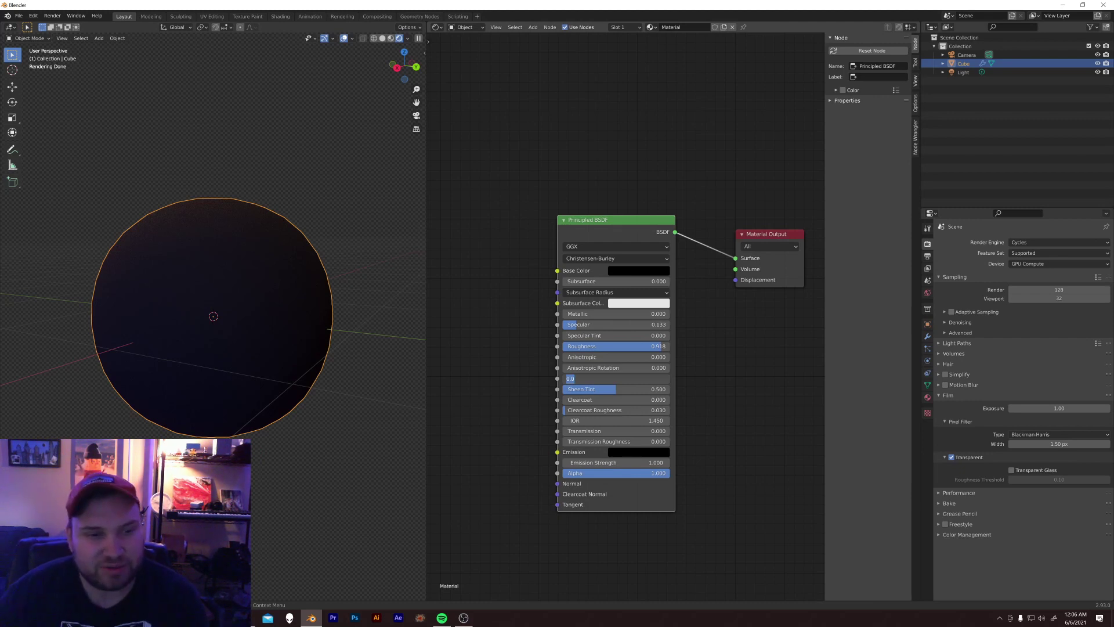
pyautogui.press('Return')
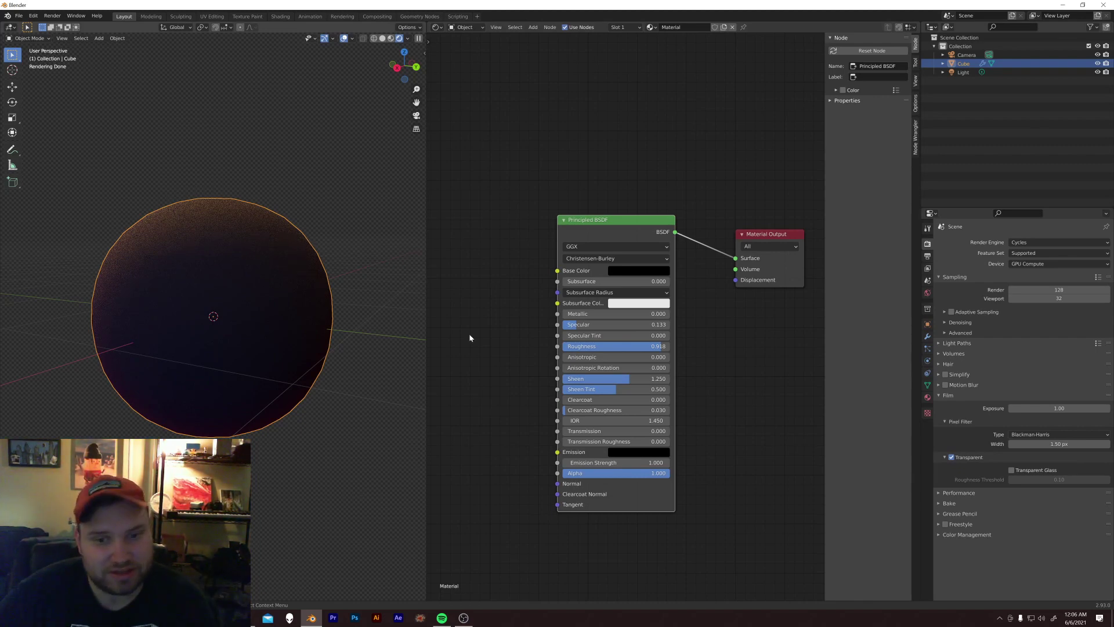
pyautogui.moveTo(240, 351)
pyautogui.mouseDown(button='middle')
pyautogui.moveTo(244, 313)
pyautogui.moveTo(336, 341)
pyautogui.moveTo(297, 374)
pyautogui.moveTo(341, 345)
pyautogui.moveTo(378, 348)
pyautogui.mouseUp(button='middle')
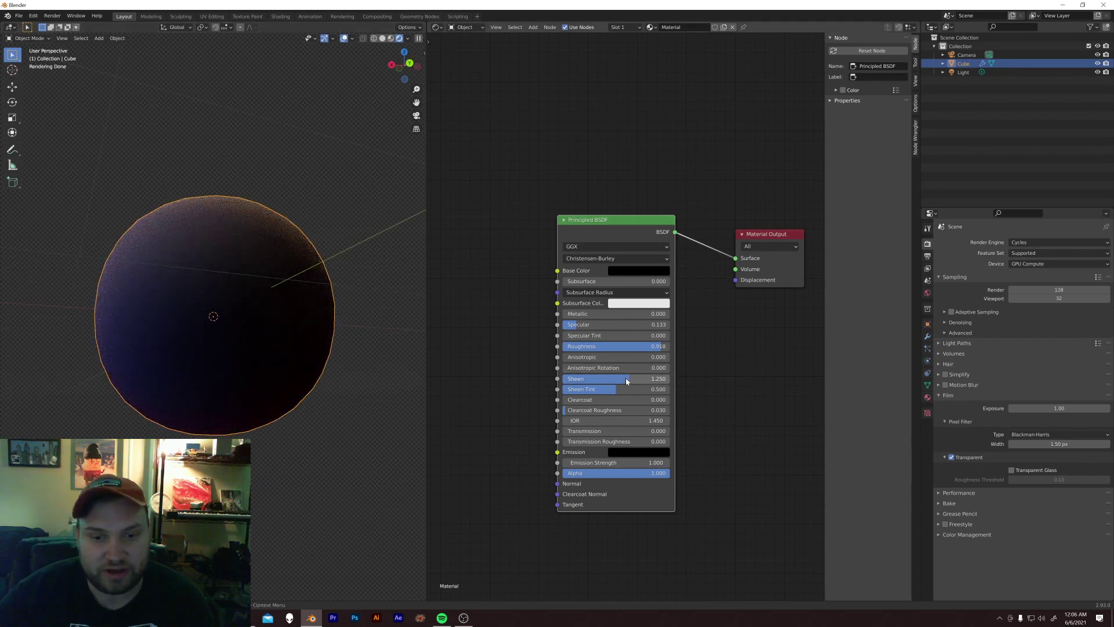
# Step: Compare a Sheen of 1 against 1.25 on the black material, ending at 1.25
pyautogui.click(627, 380)
pyautogui.write('1')
pyautogui.press('Return')
pyautogui.click(626, 378)
pyautogui.write('1.25')
pyautogui.press('Return')
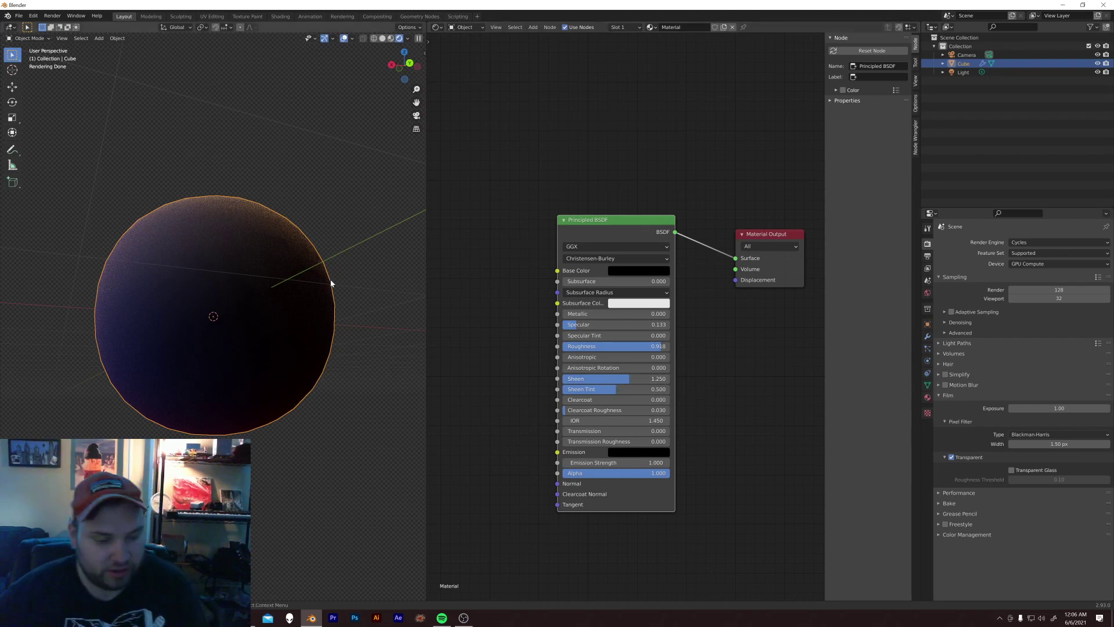
pyautogui.moveTo(331, 281); pyautogui.dragTo(329, 283, button='middle')
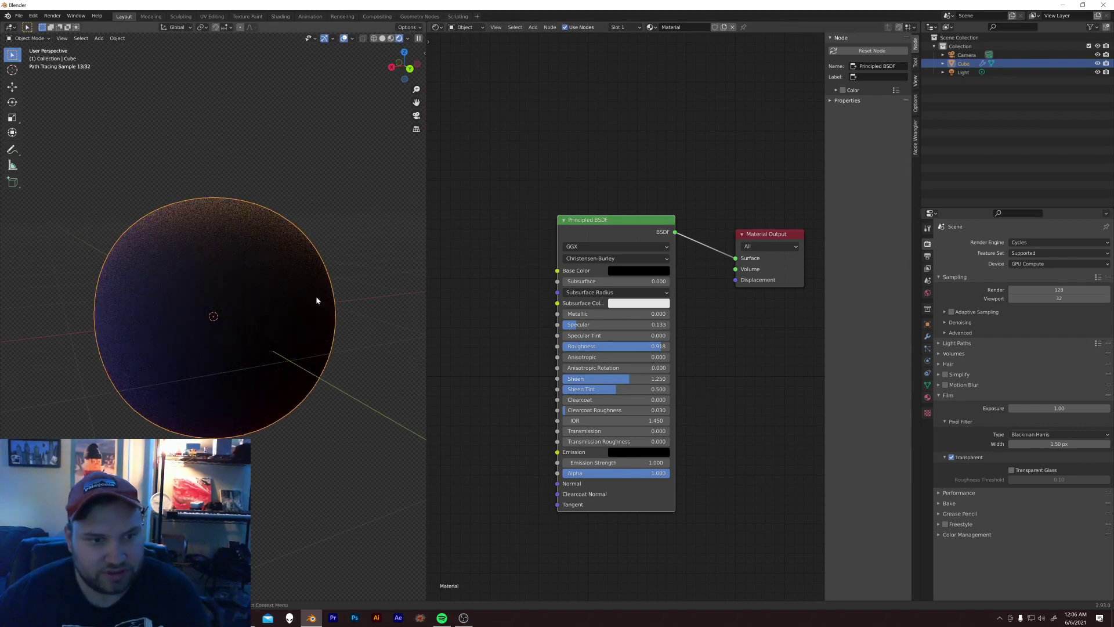
pyautogui.scroll(1, 318, 297)
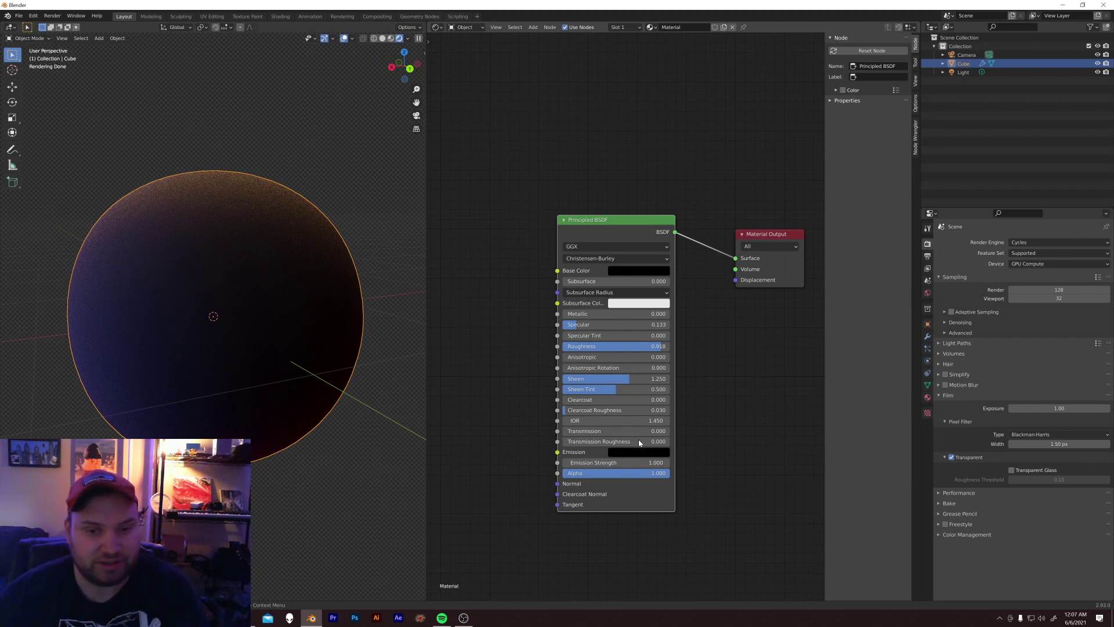
# Step: Return the 3D viewport to Solid shading and delete the subdivided cube
pyautogui.scroll(-2, 563, 277)
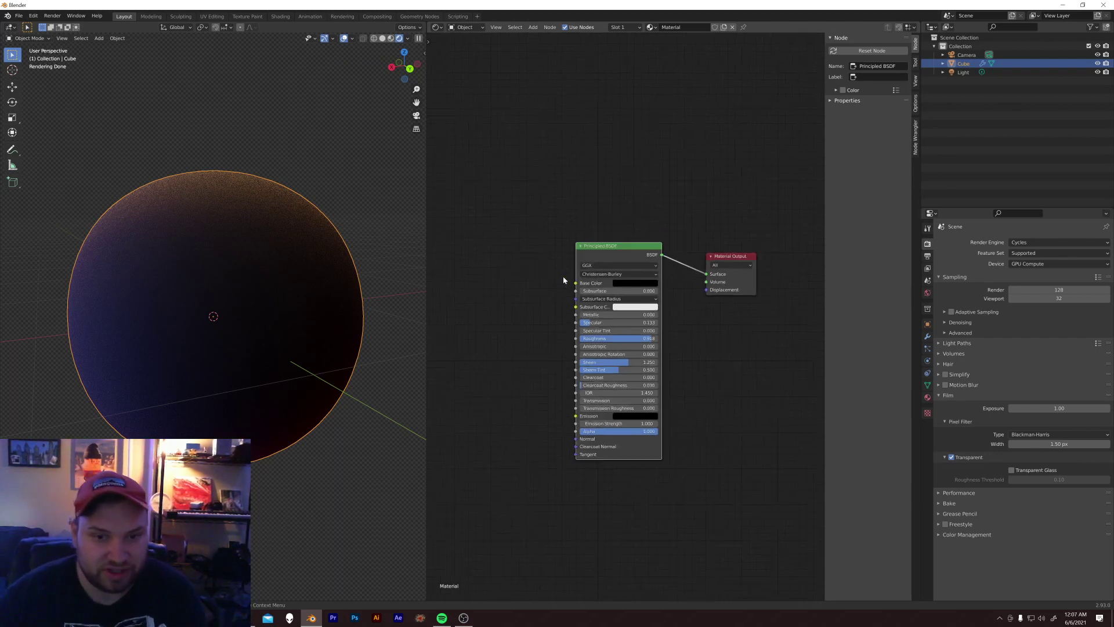
pyautogui.moveTo(568, 279); pyautogui.dragTo(616, 346, button='middle')
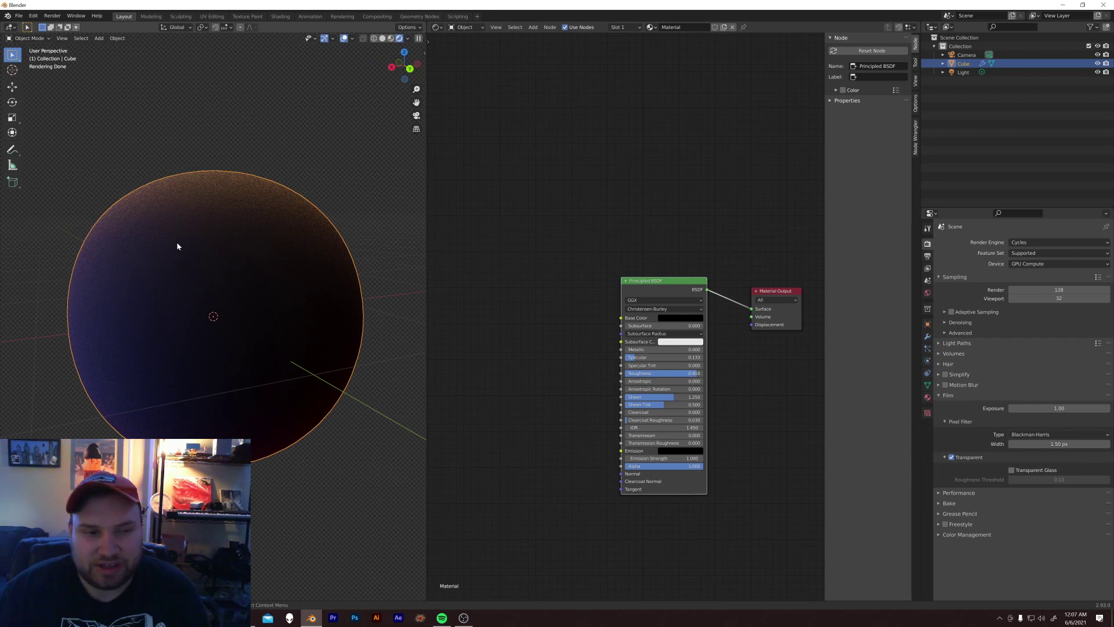
pyautogui.scroll(-5, 177, 246)
pyautogui.scroll(3, 177, 288)
pyautogui.press('z')
pyautogui.click(441, 315)
pyautogui.press('Delete')
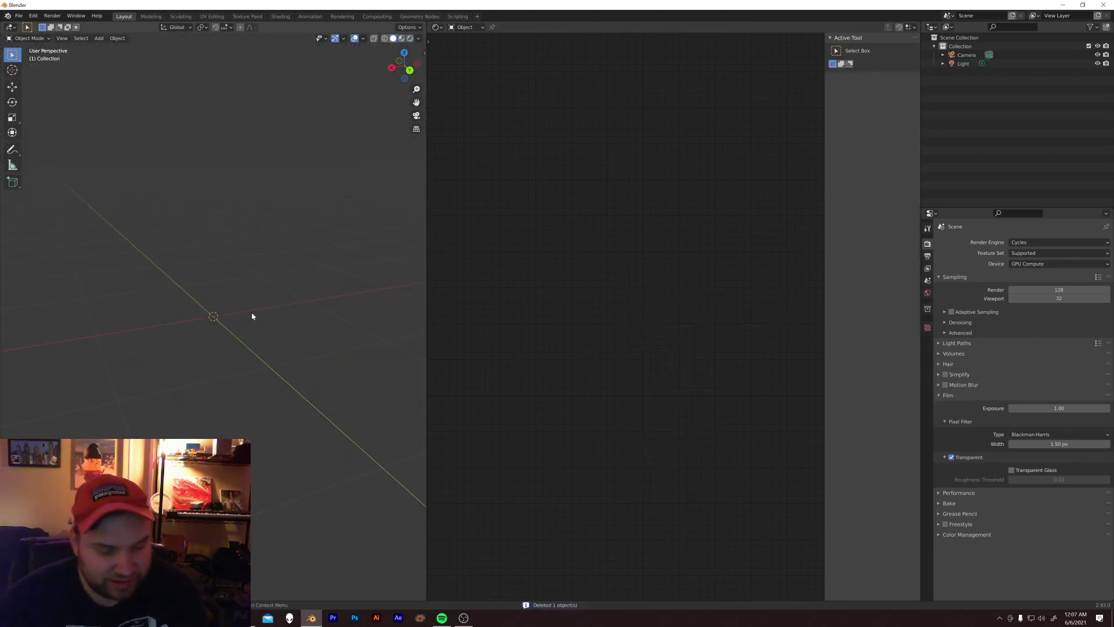
# Step: Add a plane mesh and raise it along the Z axis, well above the origin
pyautogui.hotkey('shift', 'a')
pyautogui.click(284, 314)
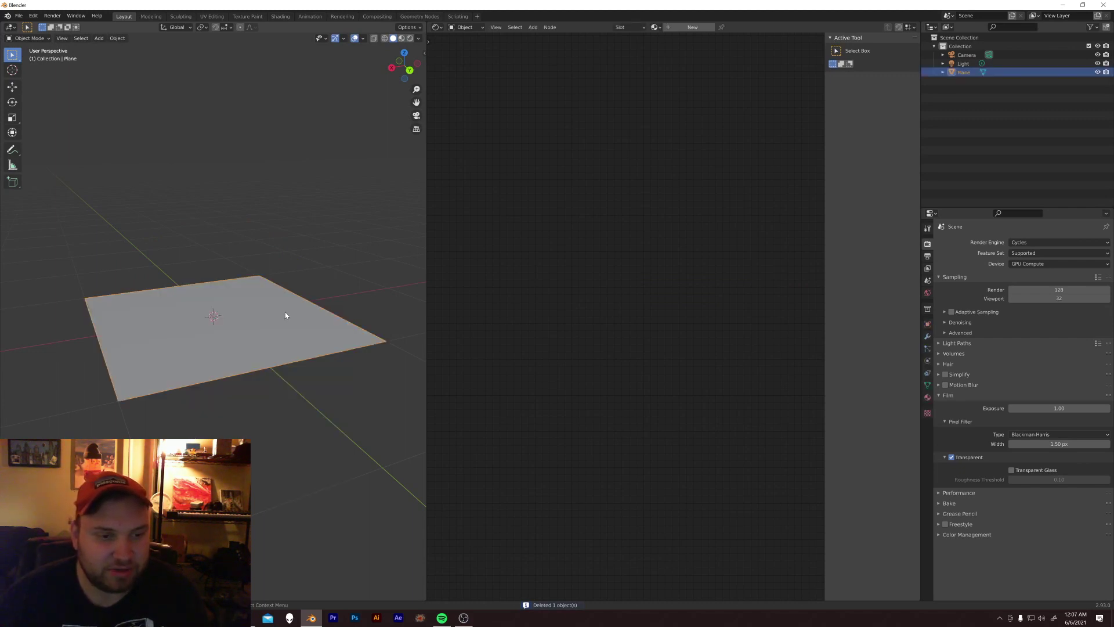
pyautogui.press('g')
pyautogui.press('z')
pyautogui.click(295, 152)
# Step: Add a UV sphere at the origin beneath the plane and scale it down to less than half size
pyautogui.hotkey('shift', 'a')
pyautogui.moveTo(266, 263)
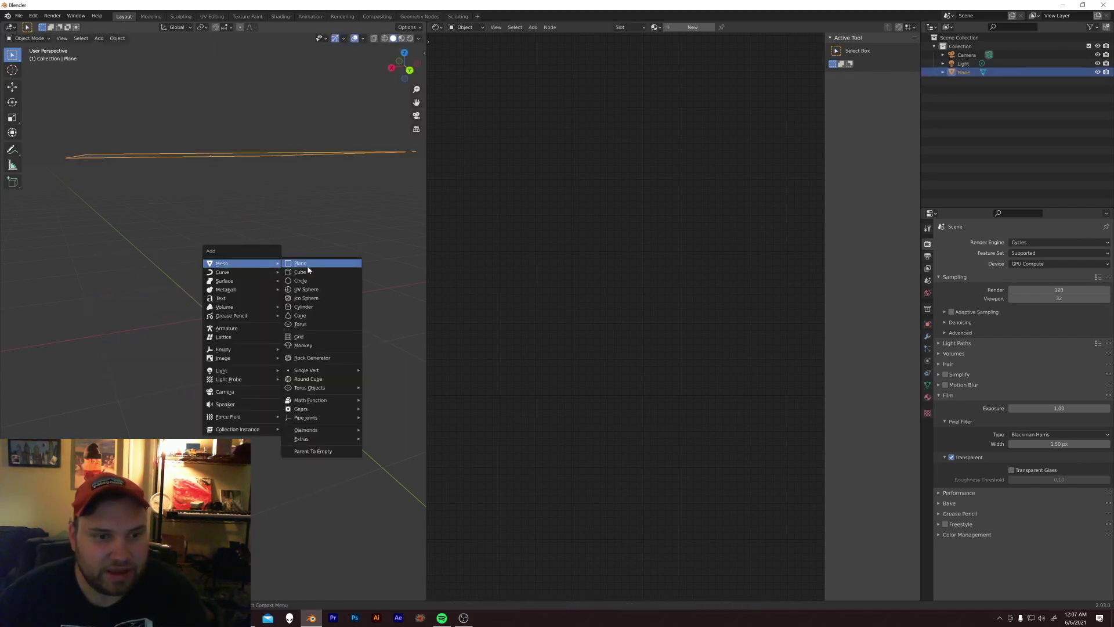
pyautogui.click(311, 290)
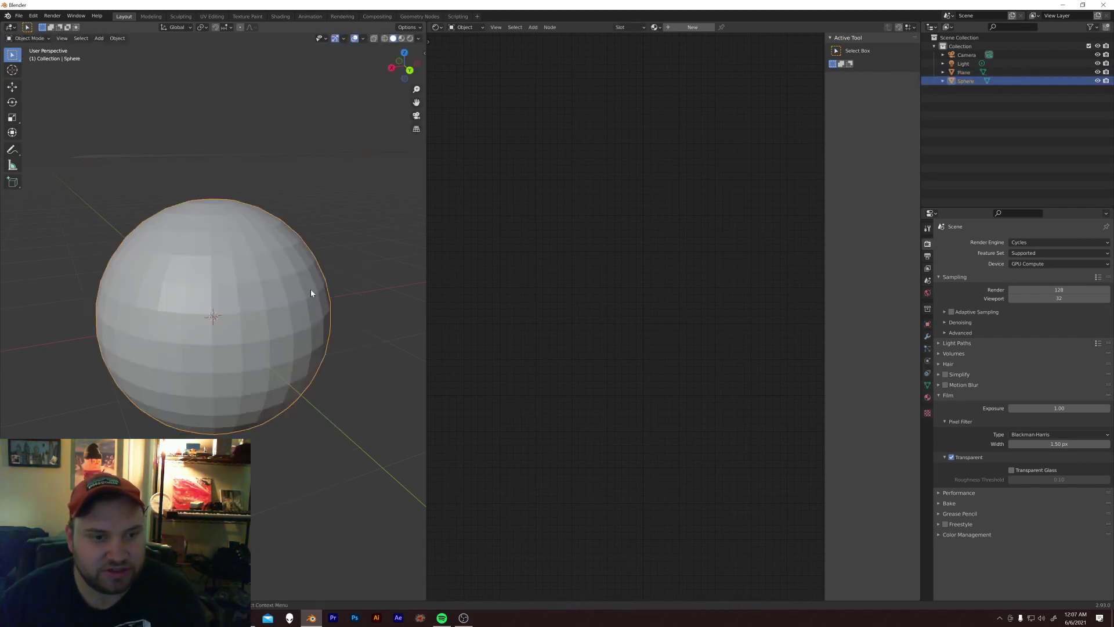
pyautogui.press('s')
pyautogui.click(283, 260)
# Step: Shade the UV sphere smooth
pyautogui.click(249, 154)
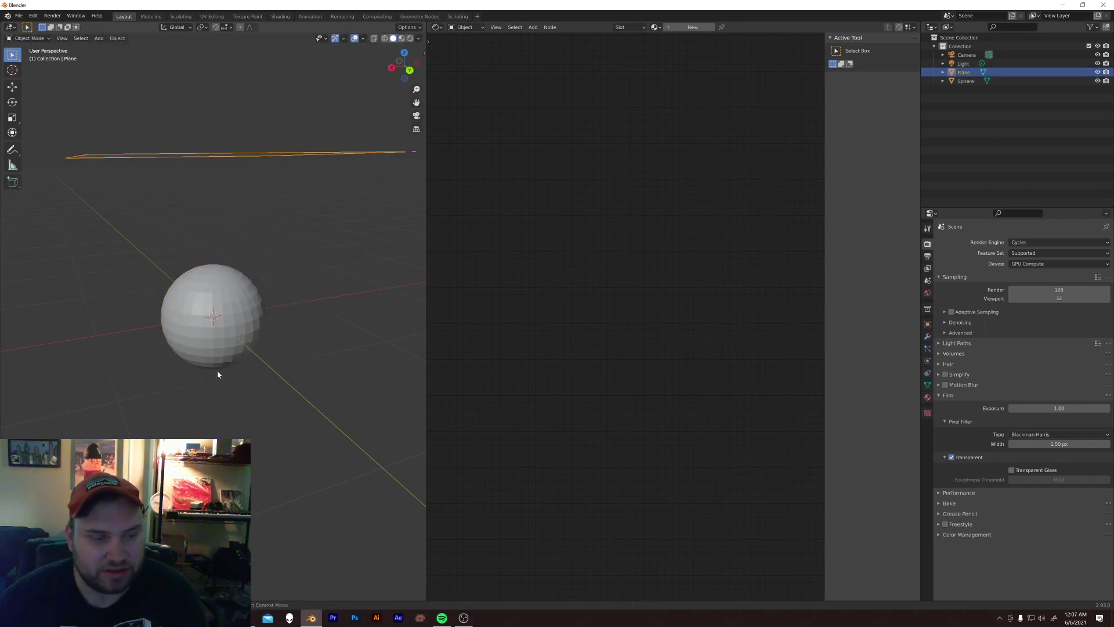
pyautogui.click(238, 273)
pyautogui.rightClick(238, 272)
pyautogui.click(237, 271)
pyautogui.click(261, 142)
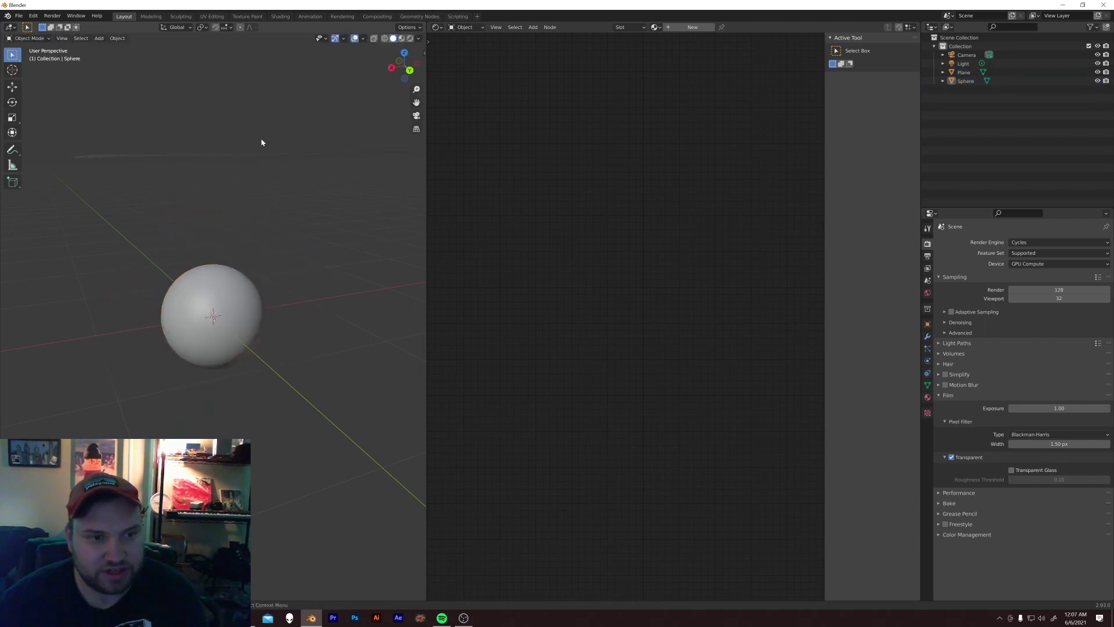
pyautogui.click(261, 157)
# Step: Enable Collision physics on the UV sphere
pyautogui.click(238, 278)
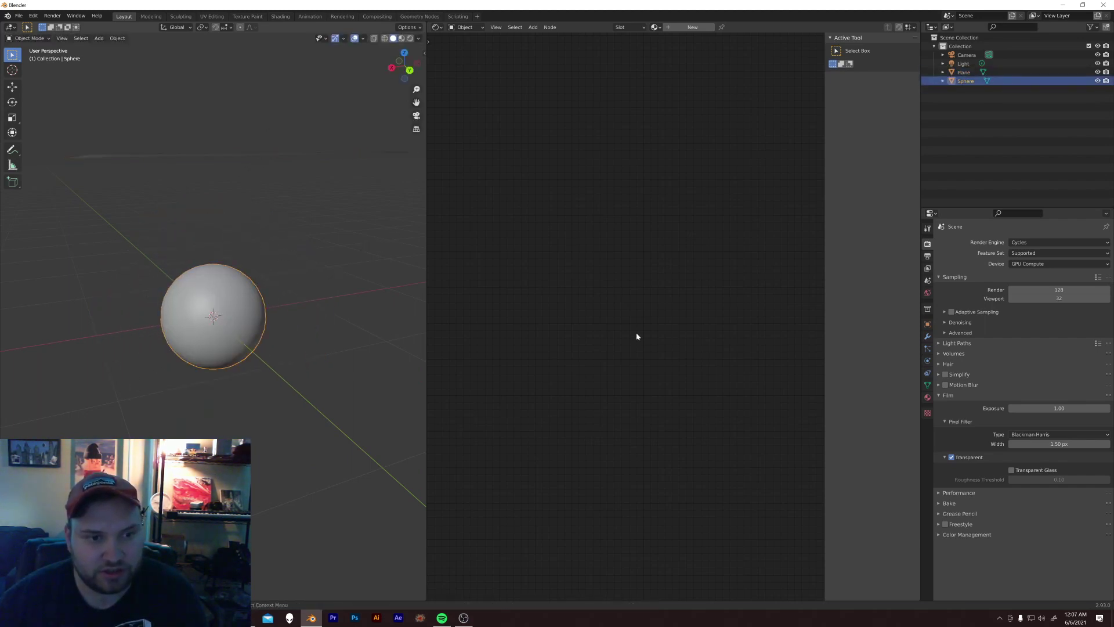
pyautogui.click(928, 360)
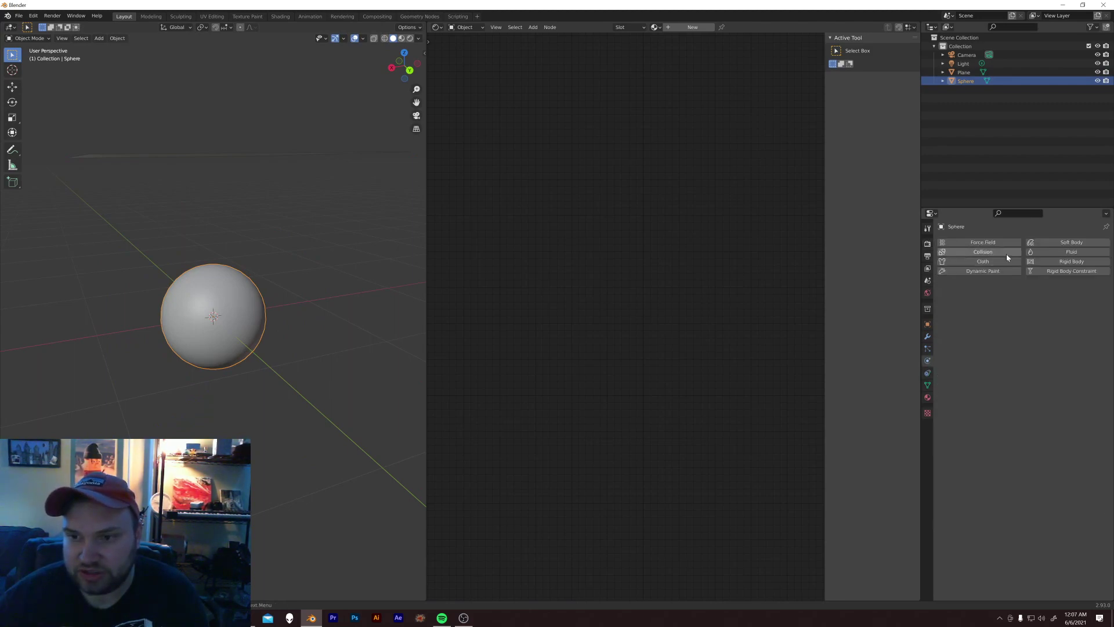
pyautogui.click(1006, 253)
# Step: Enable Cloth physics on the plane above the sphere
pyautogui.moveTo(234, 234); pyautogui.dragTo(246, 180, button='middle')
pyautogui.click(246, 180)
pyautogui.click(256, 166)
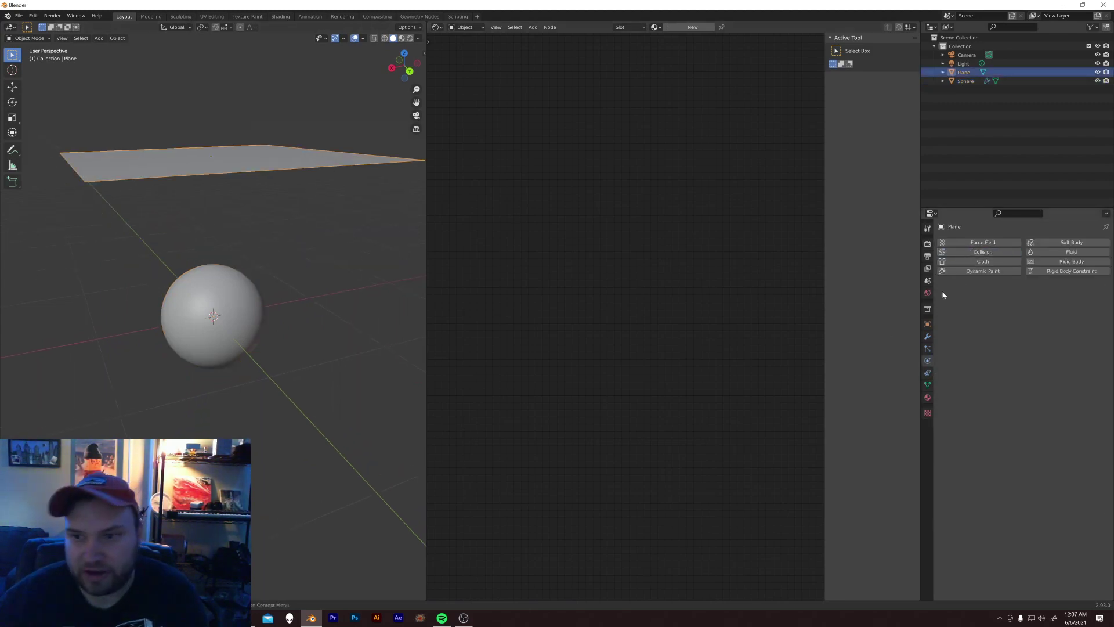
pyautogui.click(985, 262)
# Step: Subdivide the plane's mesh in Edit Mode and play the cloth simulation over the sphere
pyautogui.moveTo(307, 200); pyautogui.dragTo(308, 231, button='middle')
pyautogui.scroll(-2, 308, 231)
pyautogui.press('Tab')
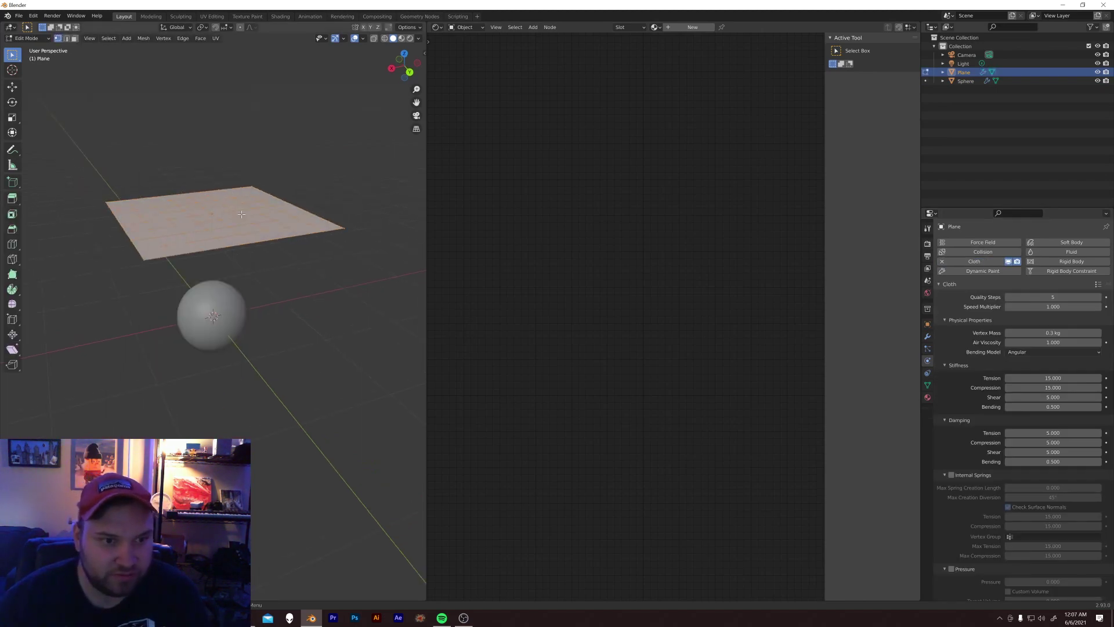
pyautogui.press('Tab')
pyautogui.click(927, 337)
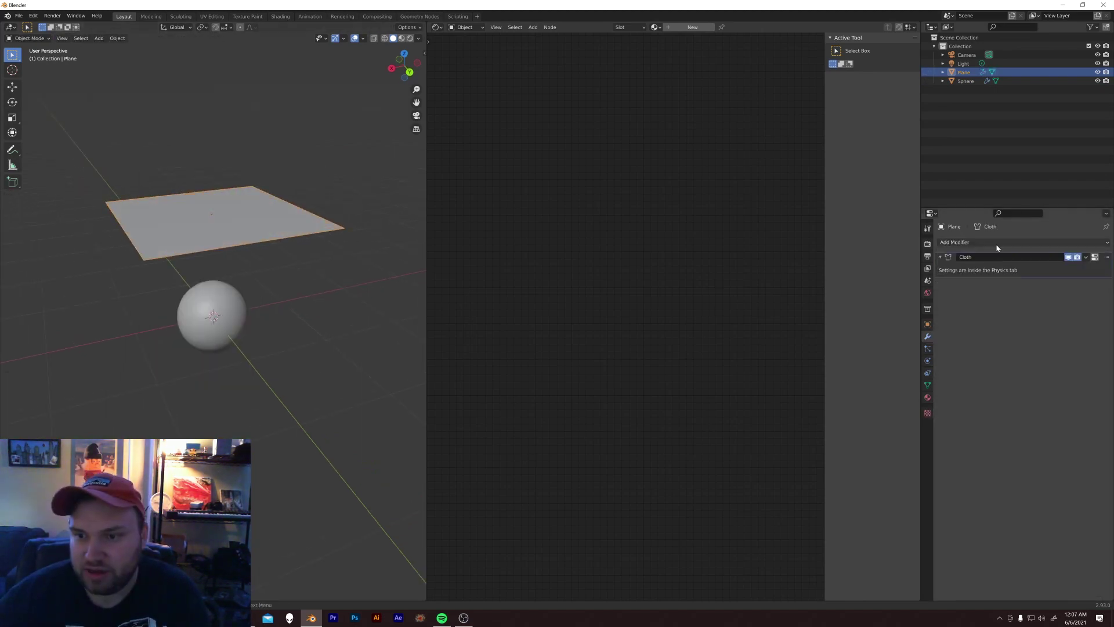
pyautogui.press('space')
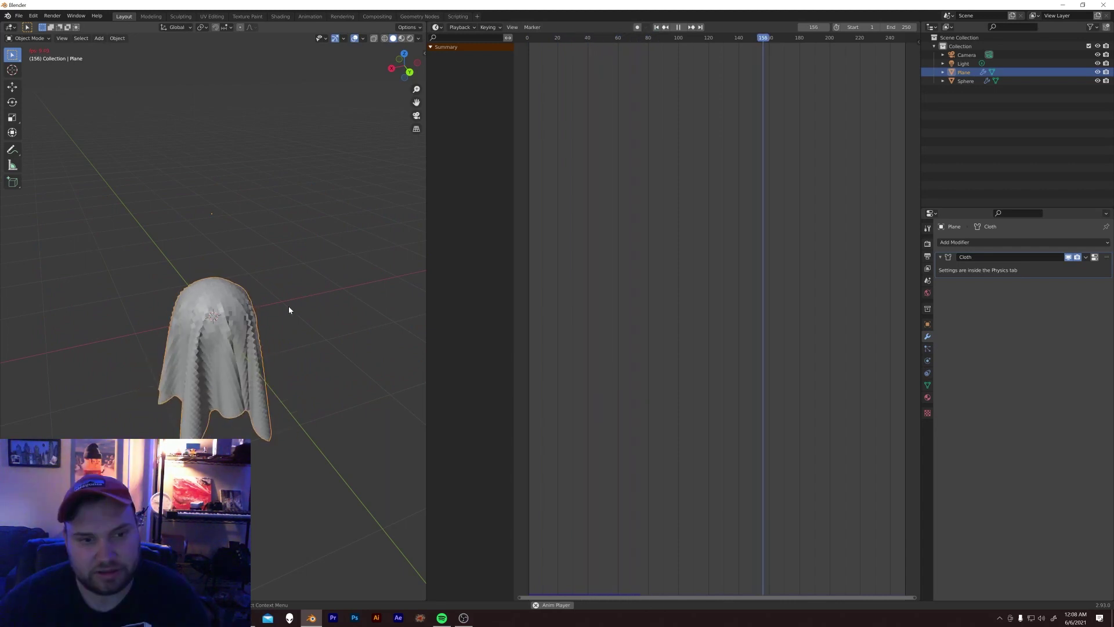
# Step: Stop the cloth simulation at frame 163 and add a Subdivision Surface modifier to the draped plane
pyautogui.press('space')
pyautogui.moveTo(264, 329); pyautogui.dragTo(423, 322, button='middle')
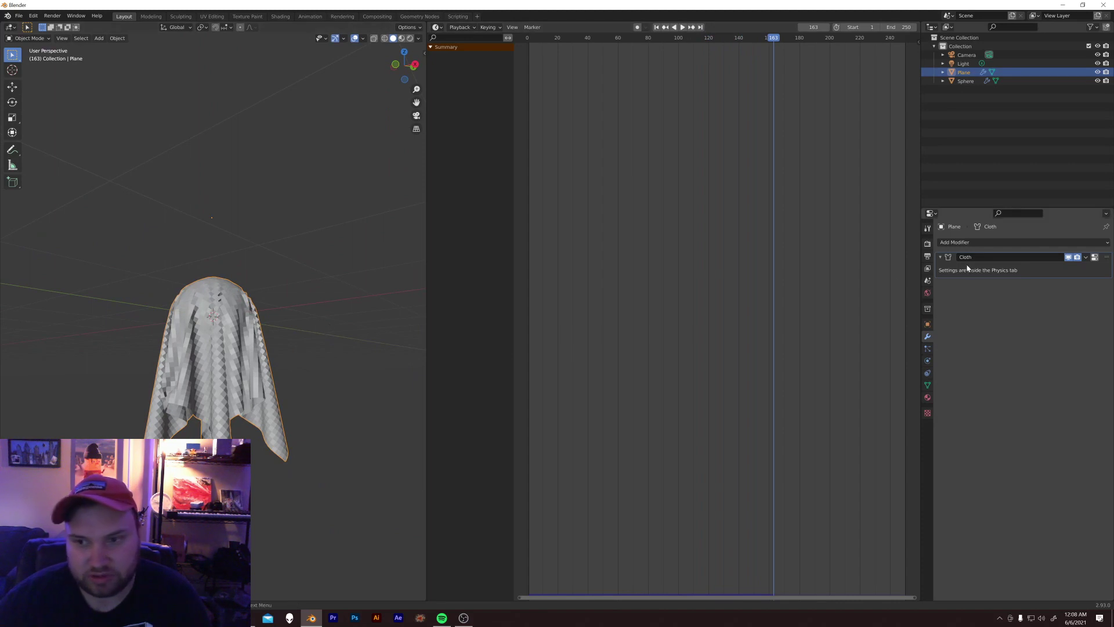
pyautogui.click(981, 243)
pyautogui.click(929, 401)
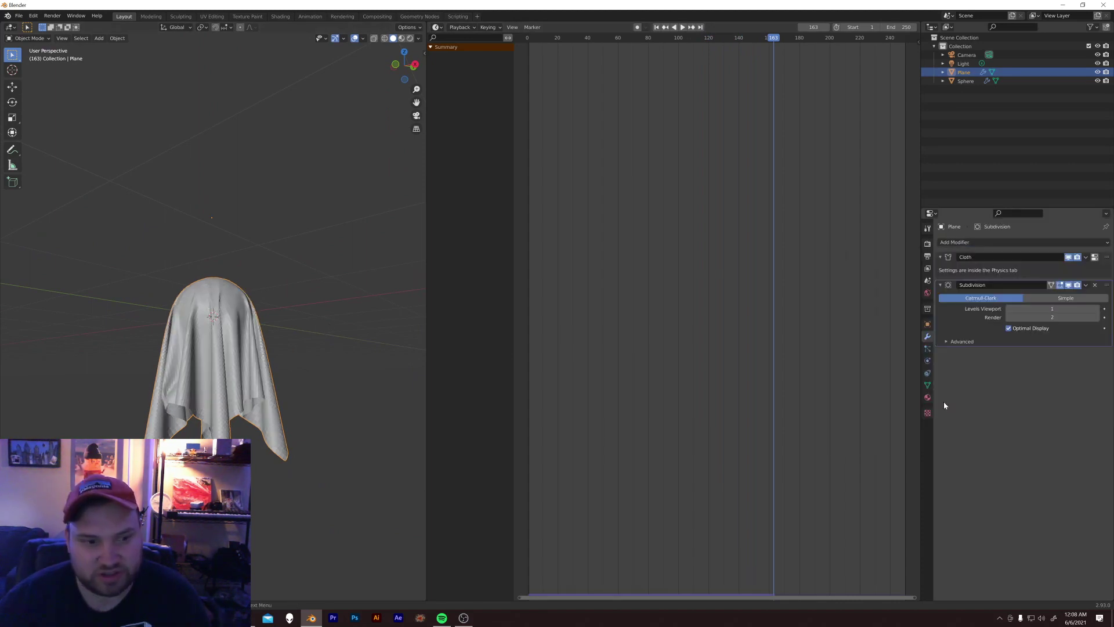
pyautogui.moveTo(271, 306); pyautogui.dragTo(264, 311, button='middle')
pyautogui.scroll(3, 264, 311)
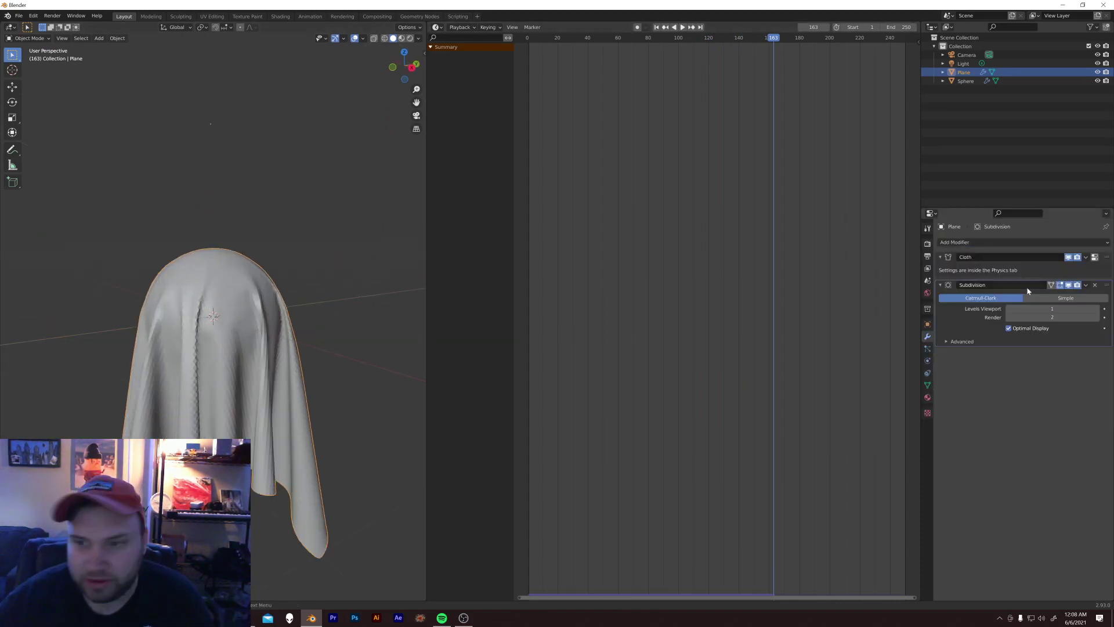
# Step: Apply the Cloth modifier and the Subdivision modifier on the draped plane
pyautogui.click(1086, 257)
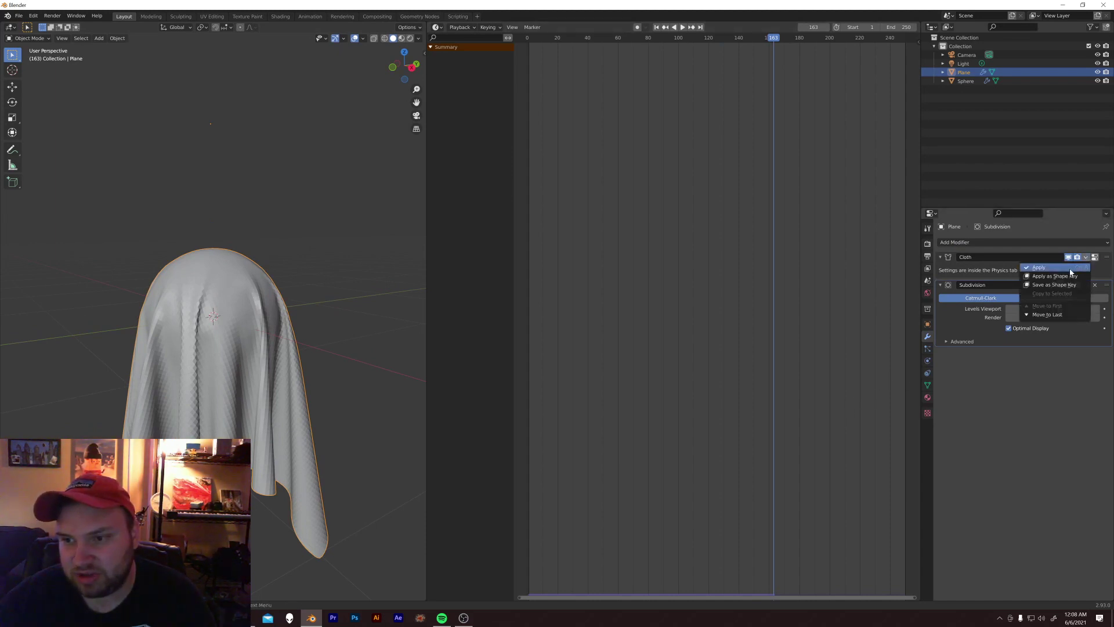
pyautogui.click(1072, 268)
pyautogui.click(1086, 257)
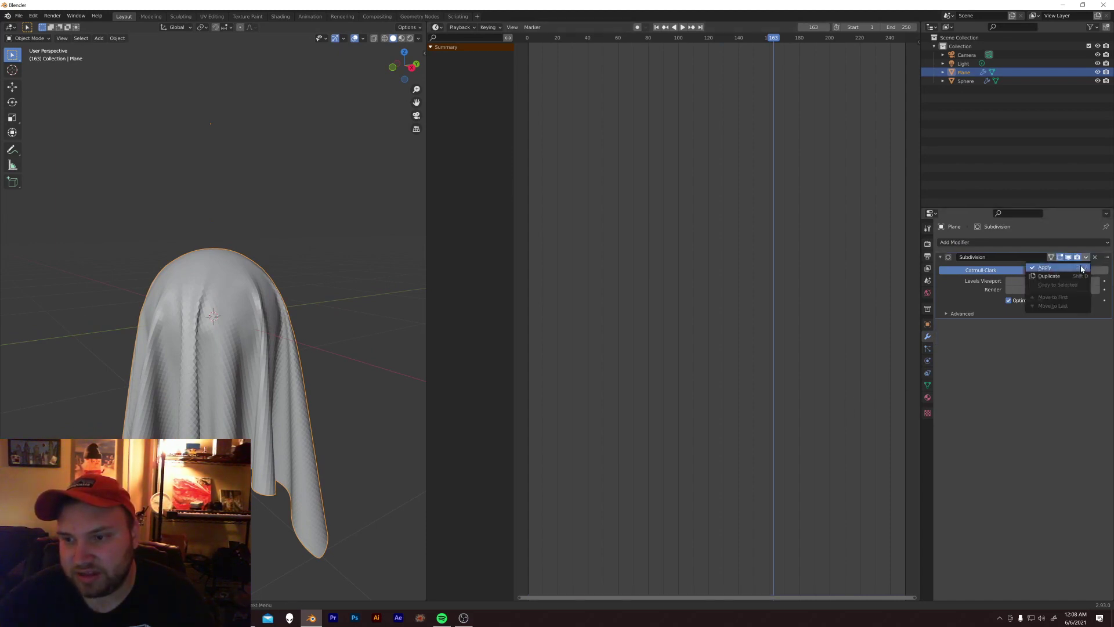
pyautogui.click(1071, 268)
pyautogui.moveTo(278, 385); pyautogui.dragTo(314, 376, button='middle')
pyautogui.scroll(-3, 257, 353)
pyautogui.scroll(4, 252, 398)
# Step: Change the timeline area to the Shader Editor and create a new material for the draped plane
pyautogui.click(927, 397)
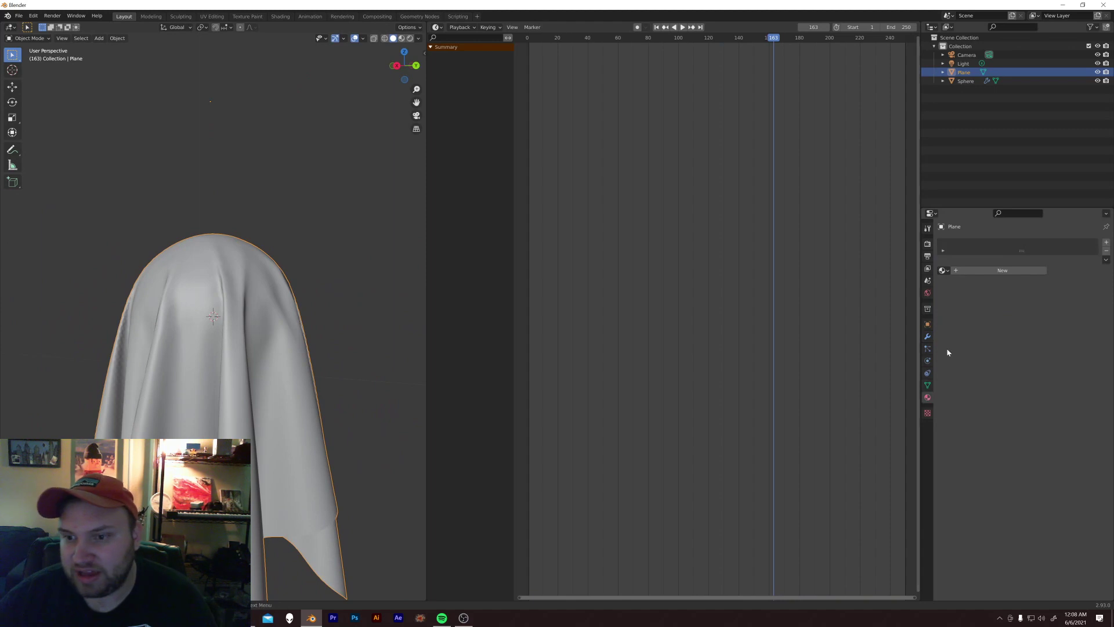
pyautogui.click(943, 270)
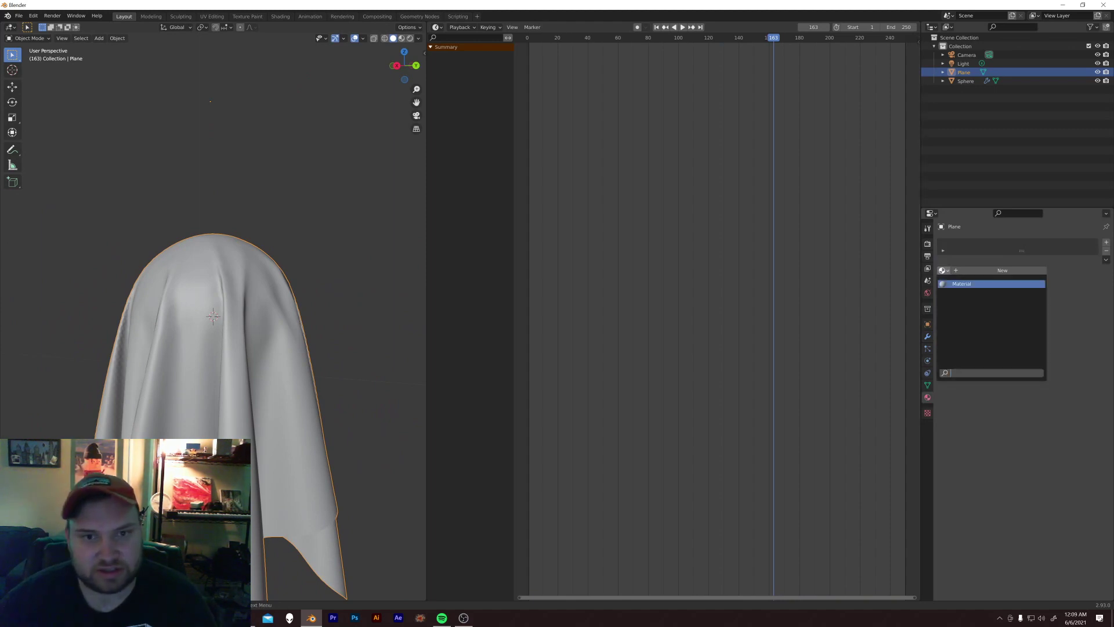
pyautogui.click(435, 27)
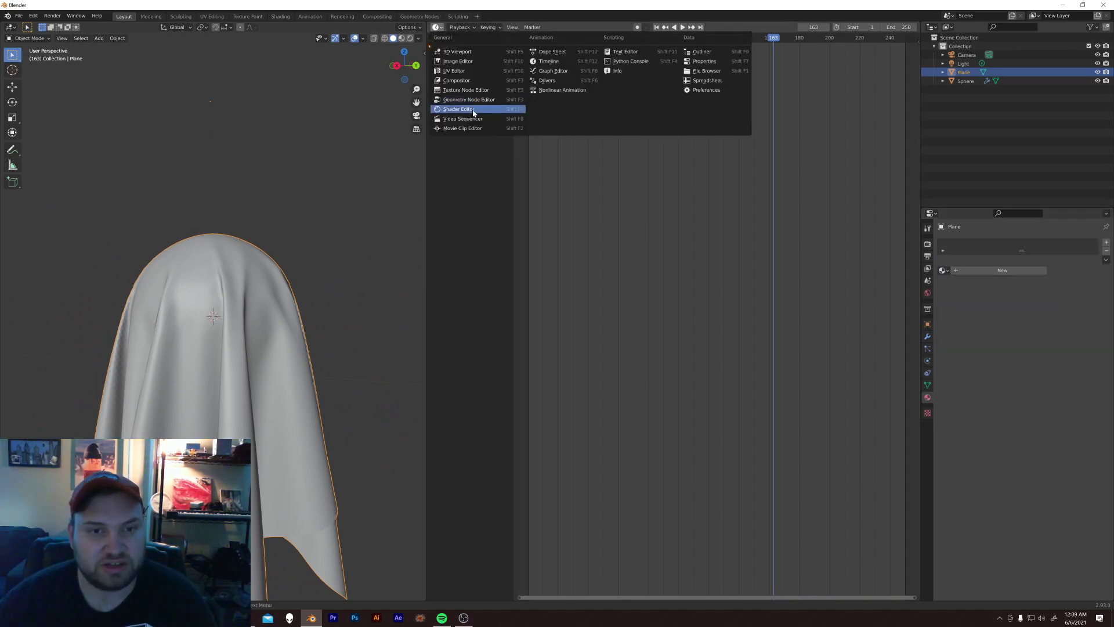
pyautogui.click(472, 109)
pyautogui.click(691, 27)
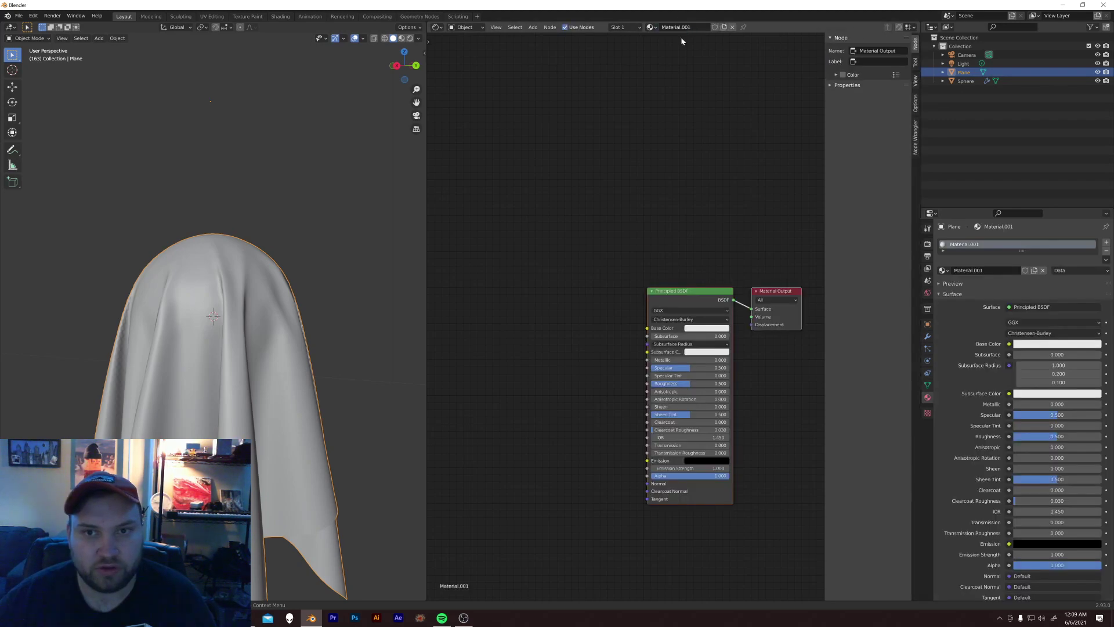
# Step: Show the viewport in rendered shading and set the Principled BSDF's Base Color to black
pyautogui.click(701, 329)
pyautogui.press('z')
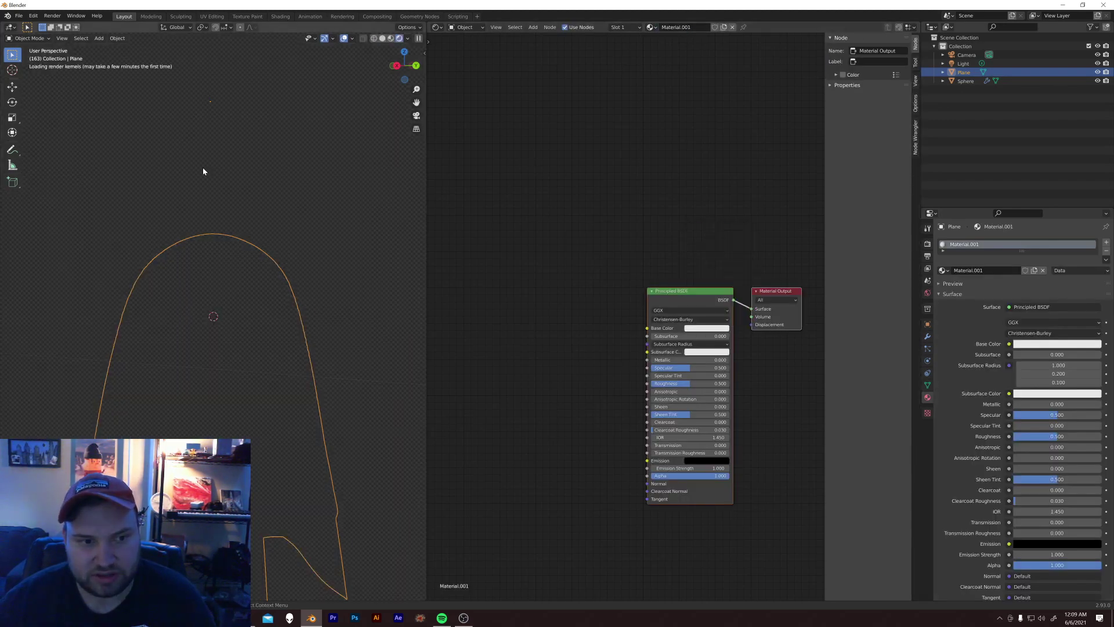
pyautogui.scroll(-3, 261, 320)
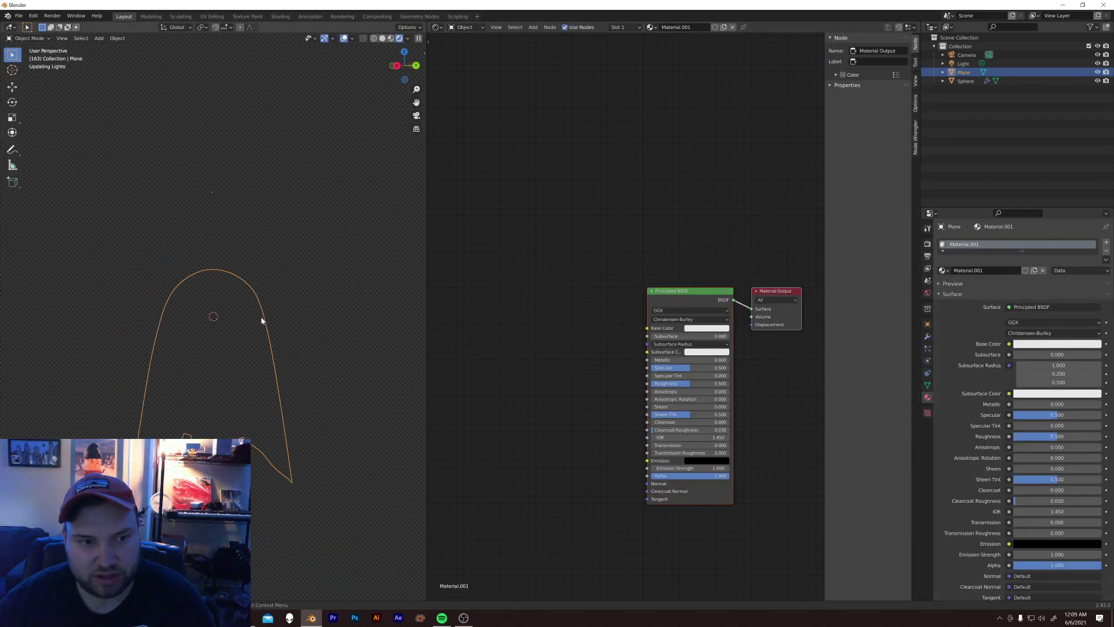
pyautogui.click(713, 327)
pyautogui.moveTo(744, 268); pyautogui.dragTo(745, 279)
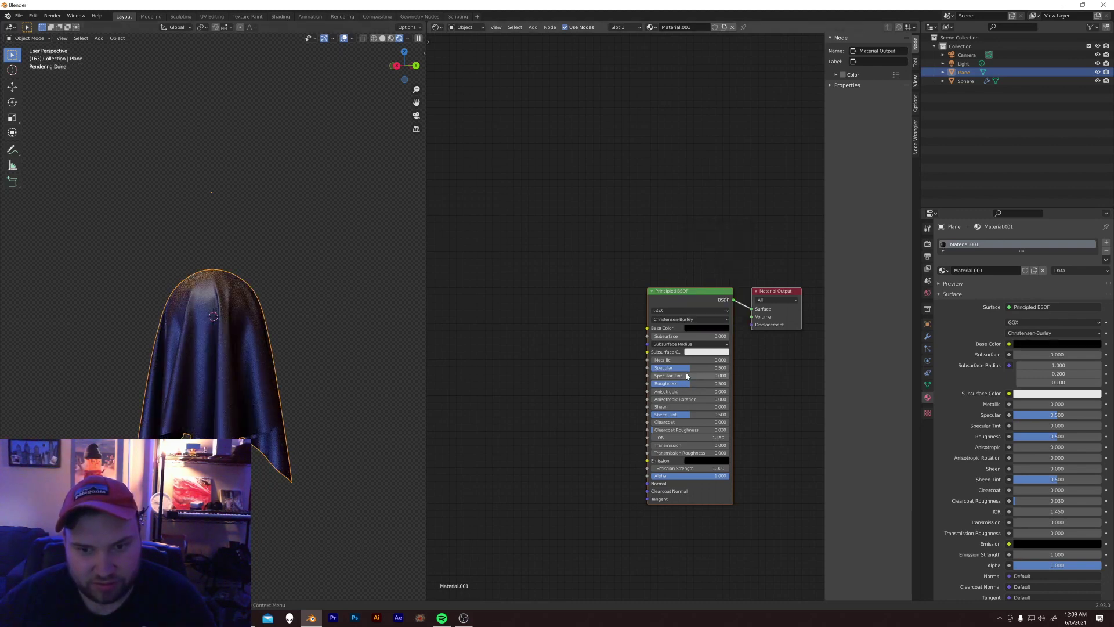
# Step: Set the Principled BSDF's Specular to 0.118, Roughness to 0.912 and Sheen to 1.25
pyautogui.moveTo(679, 367); pyautogui.dragTo(648, 368)
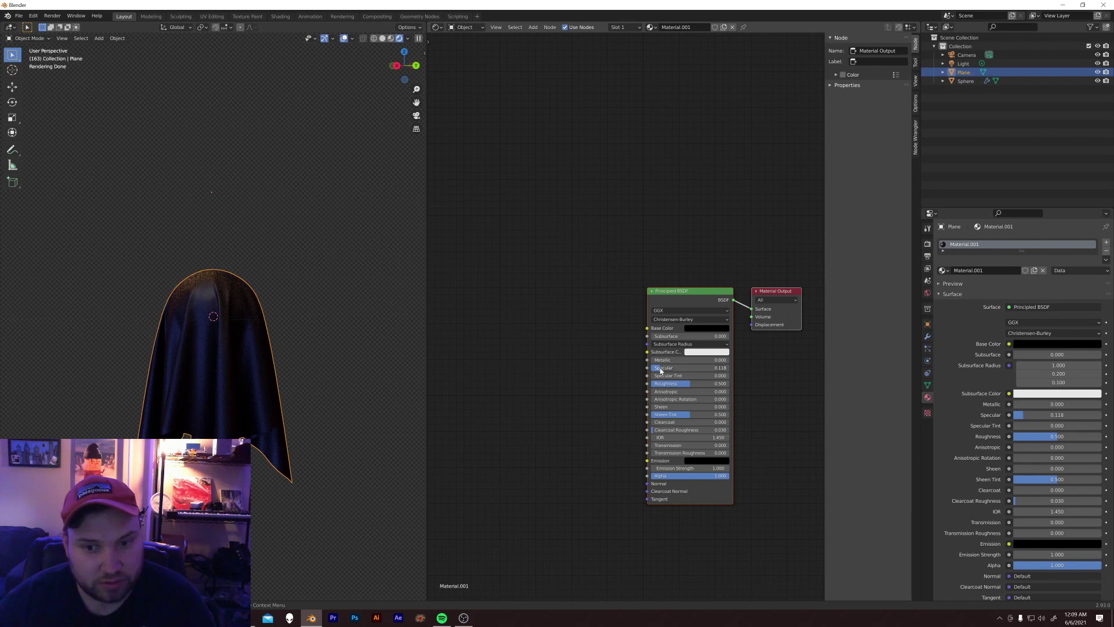
pyautogui.moveTo(690, 383); pyautogui.dragTo(722, 383)
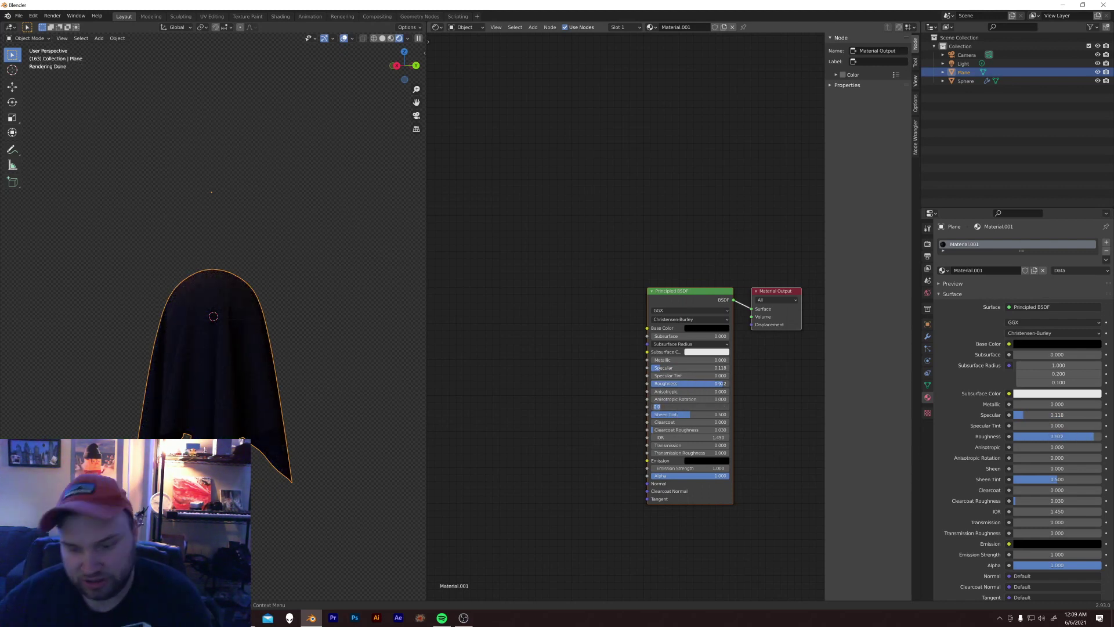
pyautogui.write('1.25')
pyautogui.press('Return')
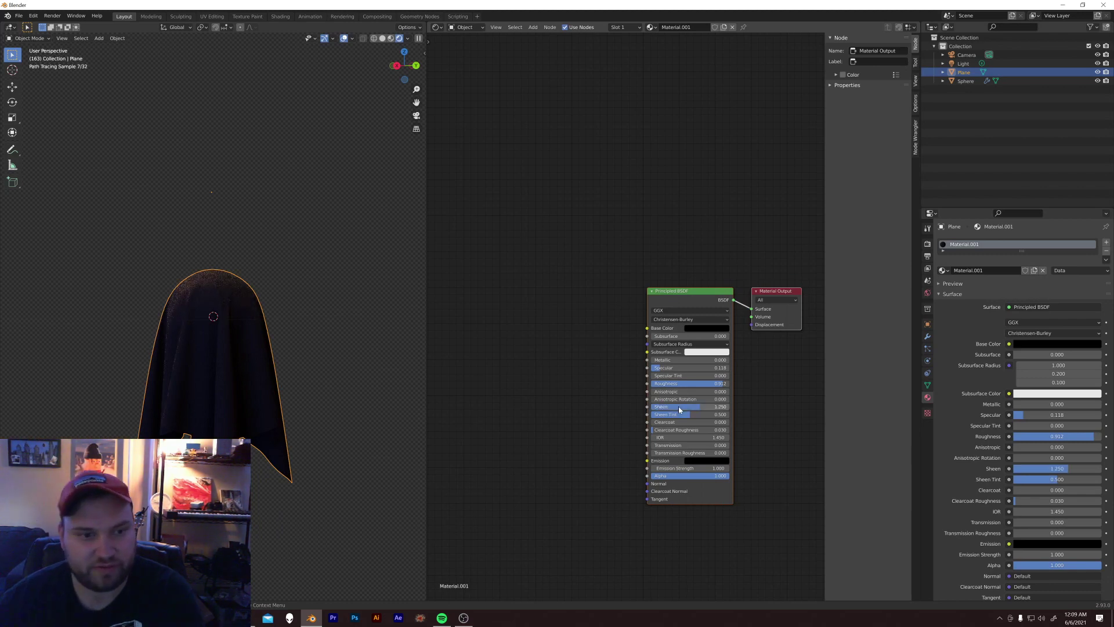
pyautogui.scroll(1, 328, 387)
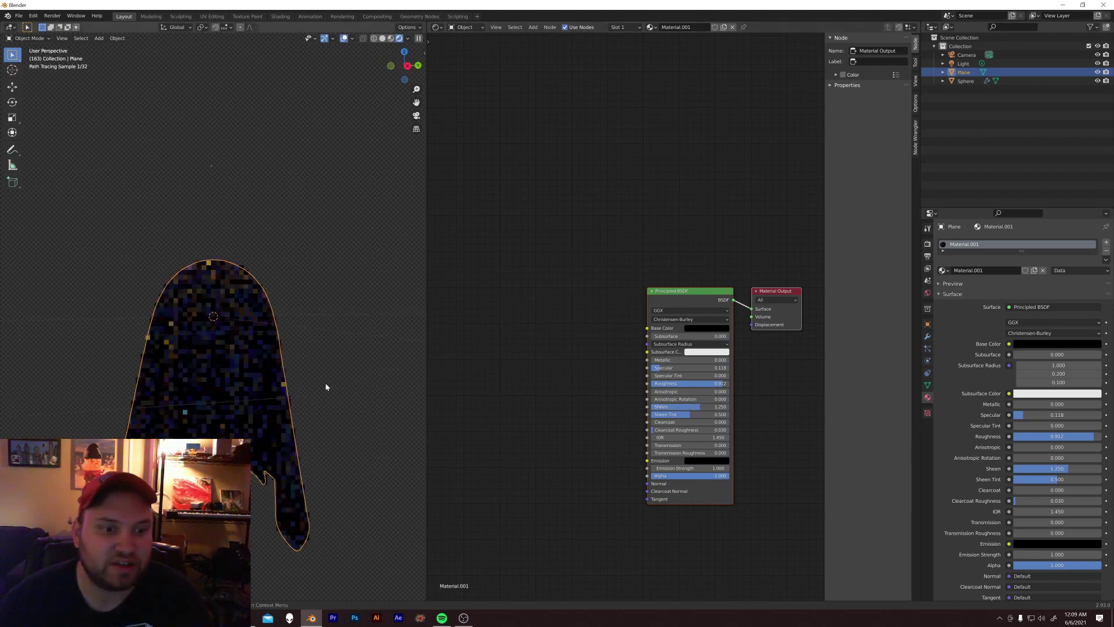
pyautogui.moveTo(332, 360); pyautogui.dragTo(290, 400, button='middle')
pyautogui.scroll(3, 291, 400)
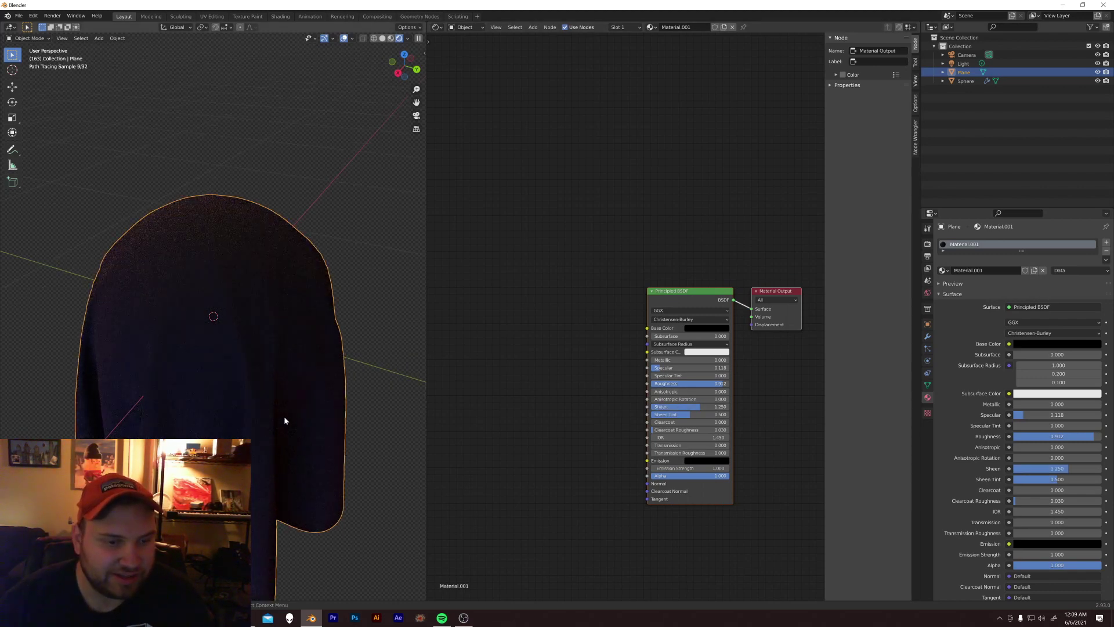
# Step: Inspect the draped plane's UV layout in the UV Editor, and return to Object Mode and the Shader Editor
pyautogui.press('Tab')
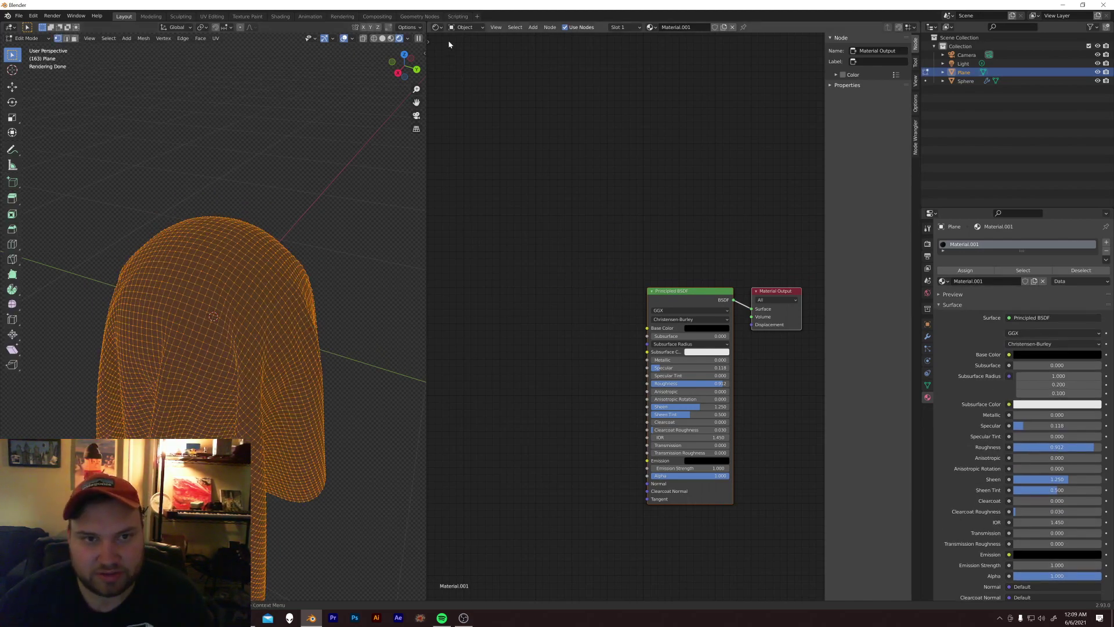
pyautogui.click(437, 27)
pyautogui.click(458, 71)
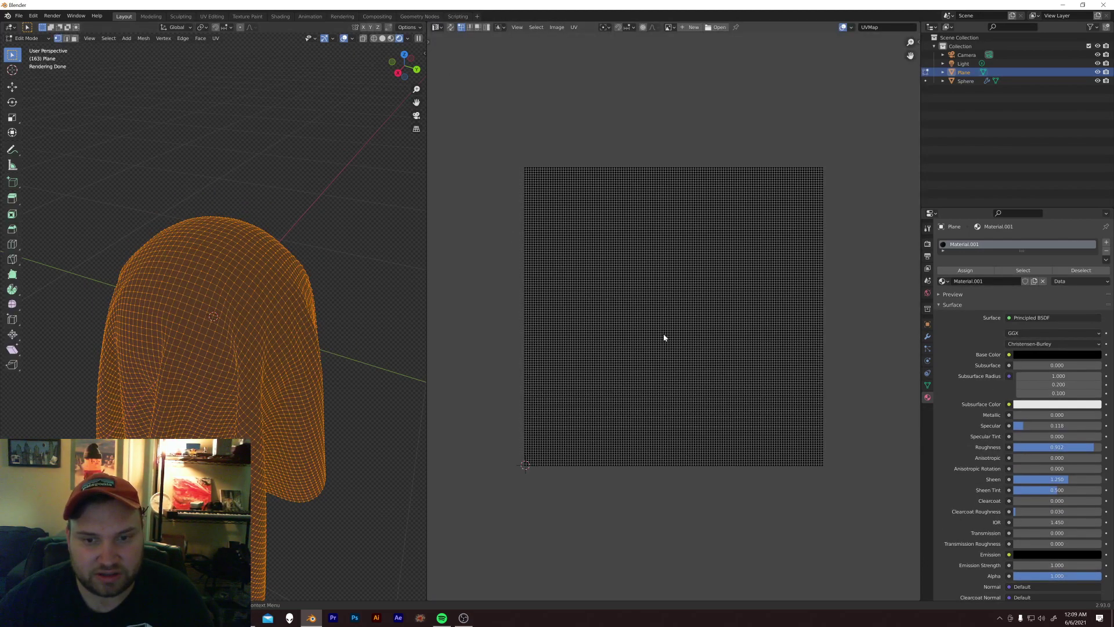
pyautogui.scroll(1, 580, 199)
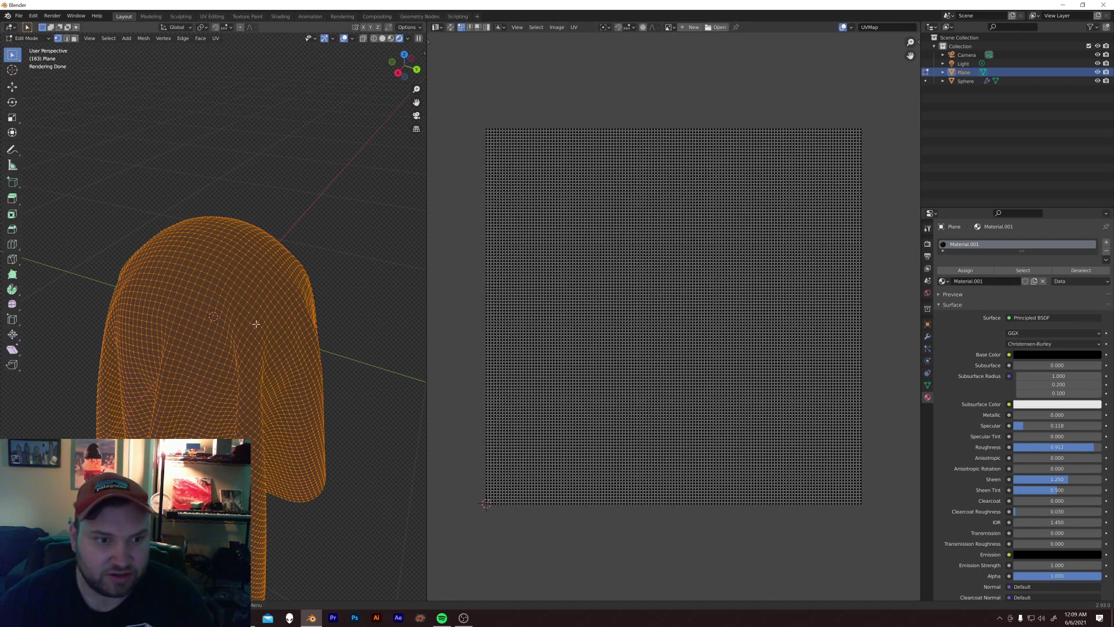
pyautogui.press('Tab')
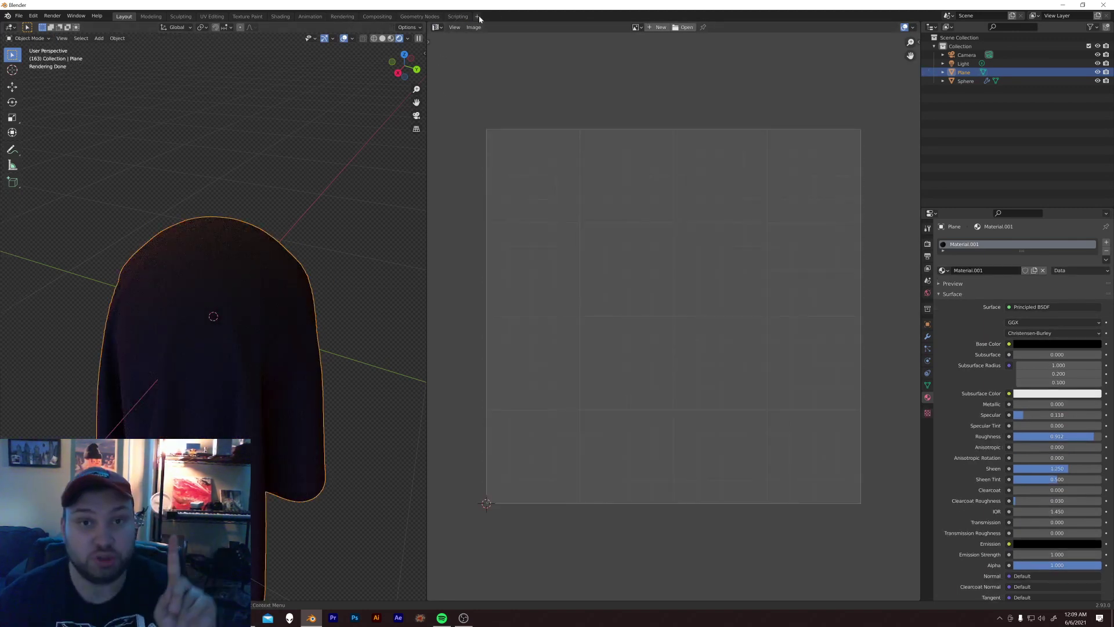
pyautogui.click(481, 16)
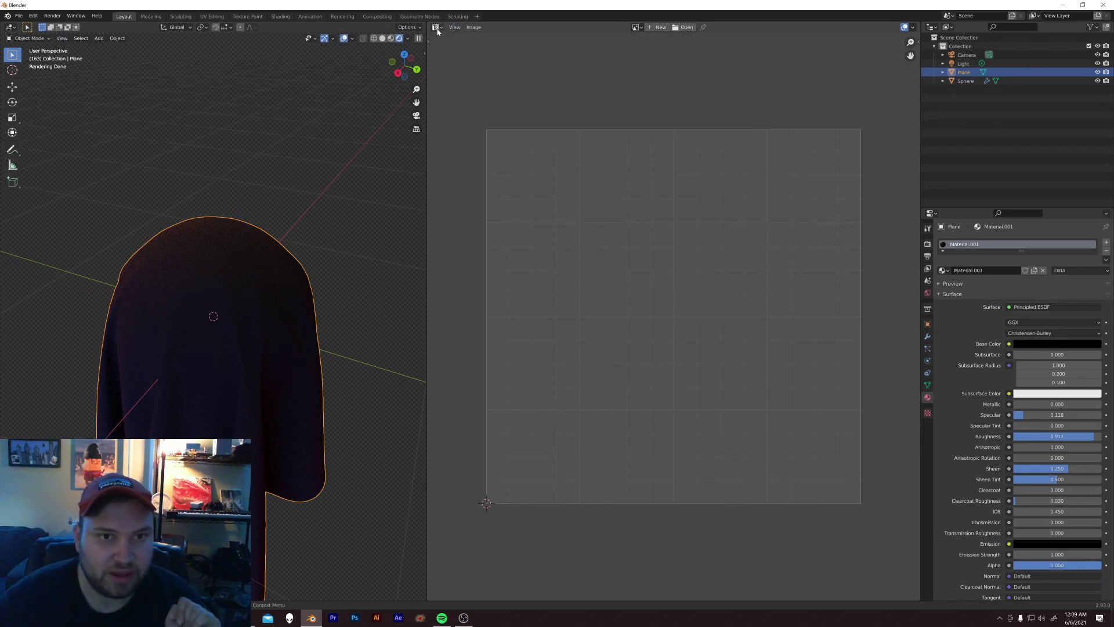
pyautogui.click(437, 27)
pyautogui.click(446, 113)
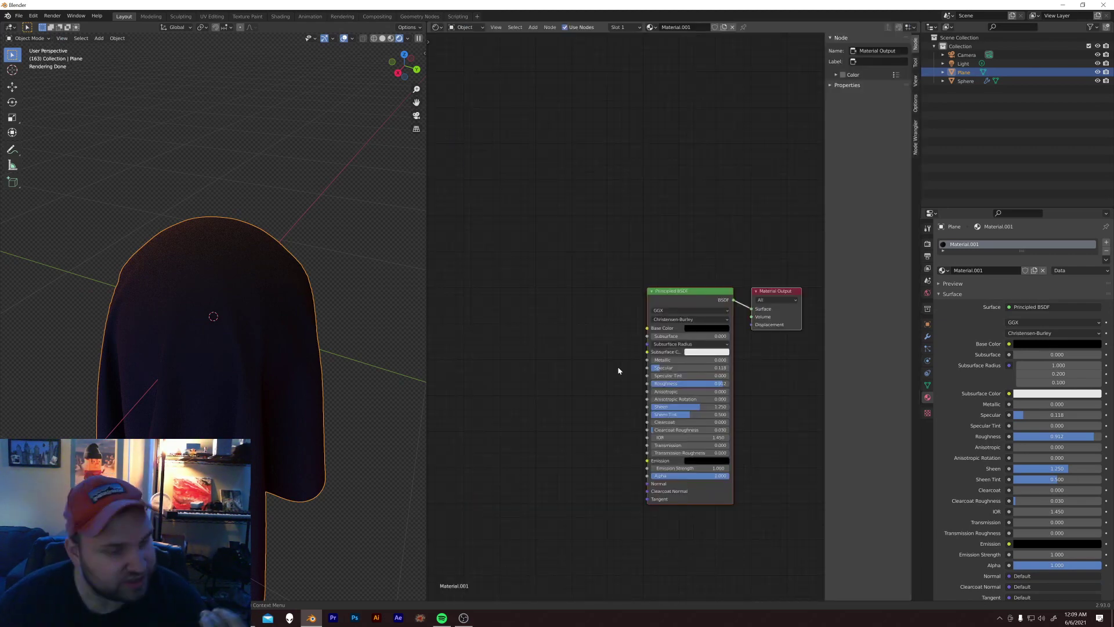
# Step: Add an Image Texture with Mapping and Texture Coordinate nodes to the Principled BSDF and place them clear of the shader
pyautogui.click(682, 303)
pyautogui.hotkey('ctrl', 't')
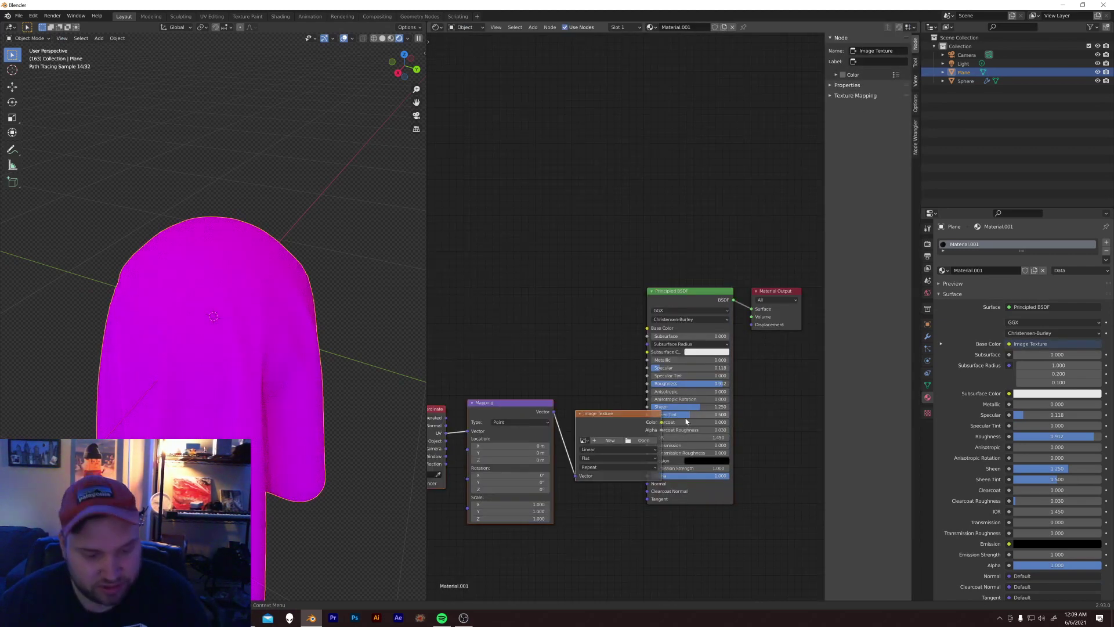
pyautogui.press('g')
pyautogui.click(597, 350)
pyautogui.scroll(1, 665, 362)
pyautogui.moveTo(603, 360); pyautogui.dragTo(670, 401, button='middle')
pyautogui.scroll(-6, 665, 363)
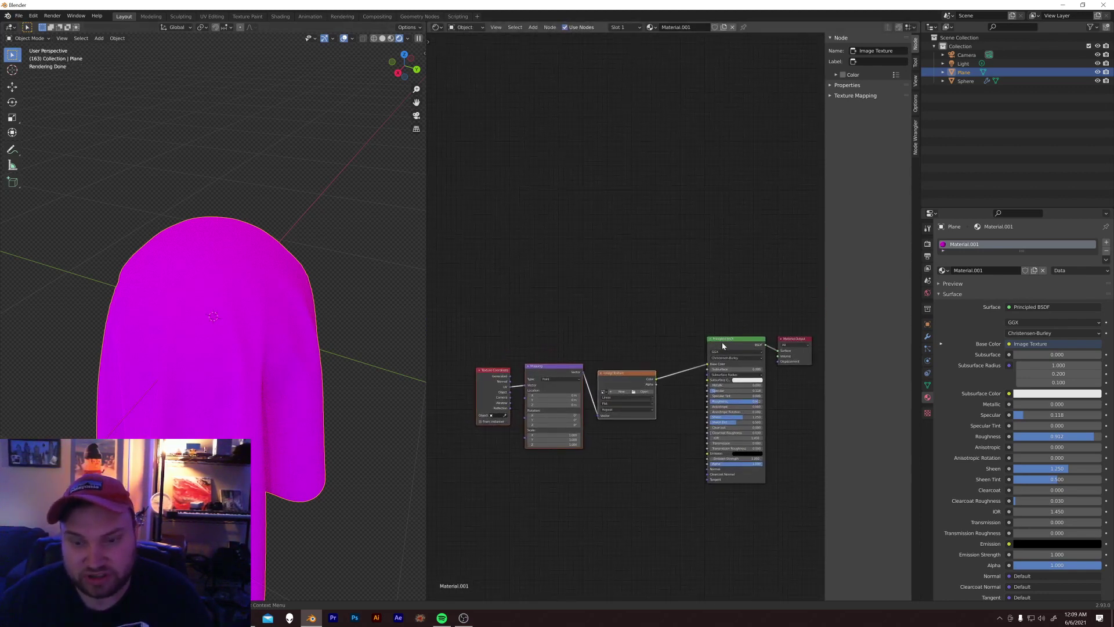
pyautogui.scroll(1, 614, 428)
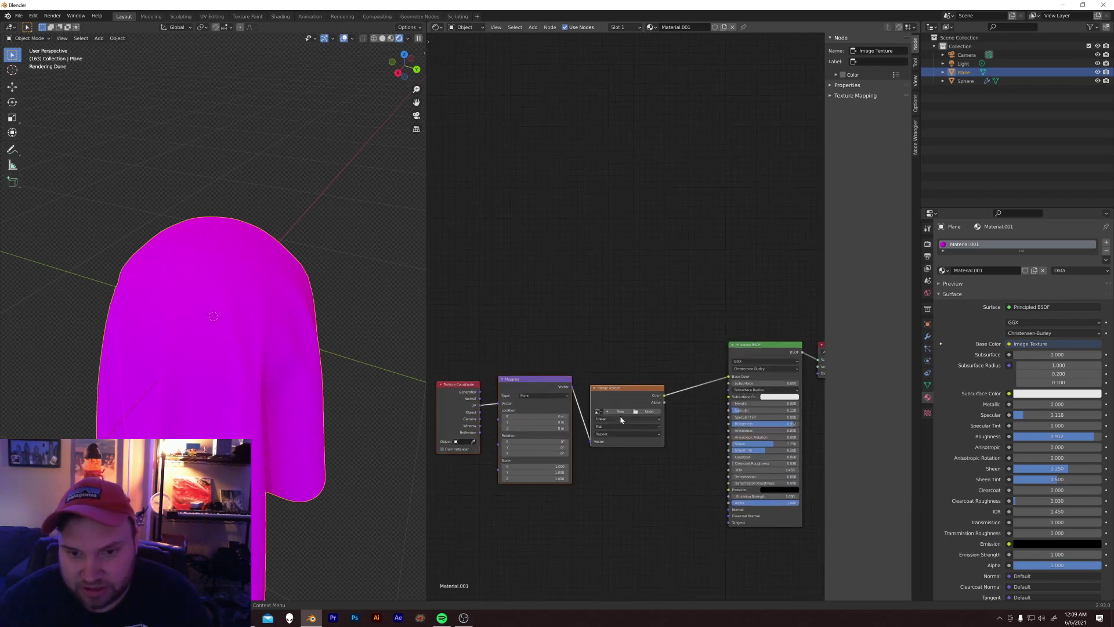
# Step: Disconnect the Image Texture's Color output from the Principled BSDF's Base Color
pyautogui.moveTo(623, 400); pyautogui.dragTo(628, 376, button='middle')
pyautogui.click(621, 367)
pyautogui.moveTo(709, 378); pyautogui.dragTo(677, 342, button='middle')
pyautogui.moveTo(568, 357); pyautogui.dragTo(603, 353, button='middle')
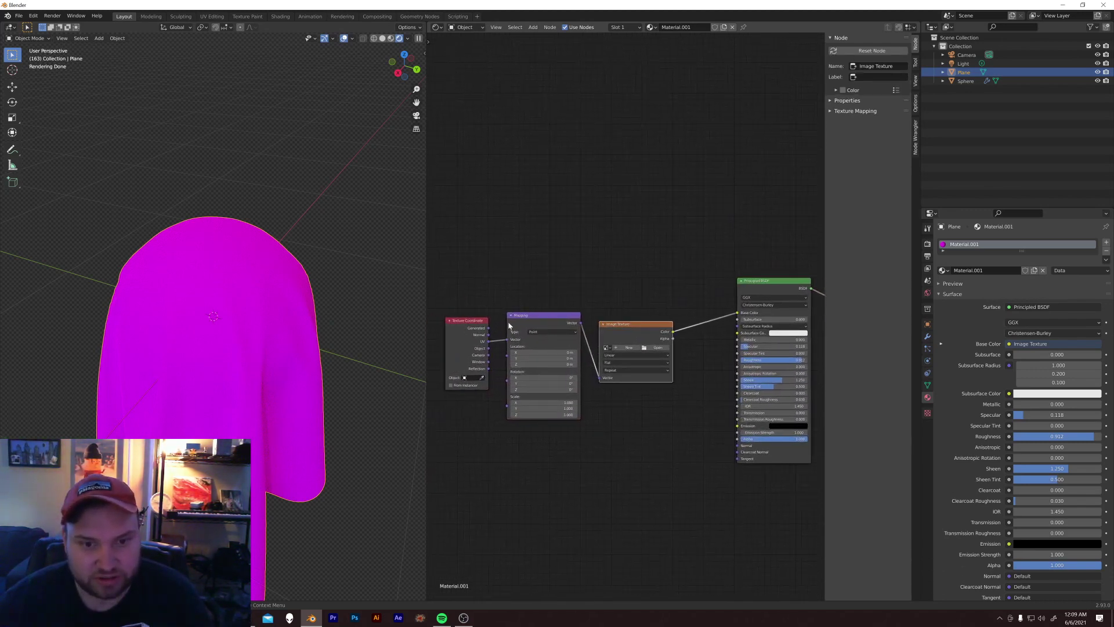
pyautogui.moveTo(622, 330); pyautogui.dragTo(585, 342, button='middle')
pyautogui.moveTo(701, 328); pyautogui.dragTo(686, 312)
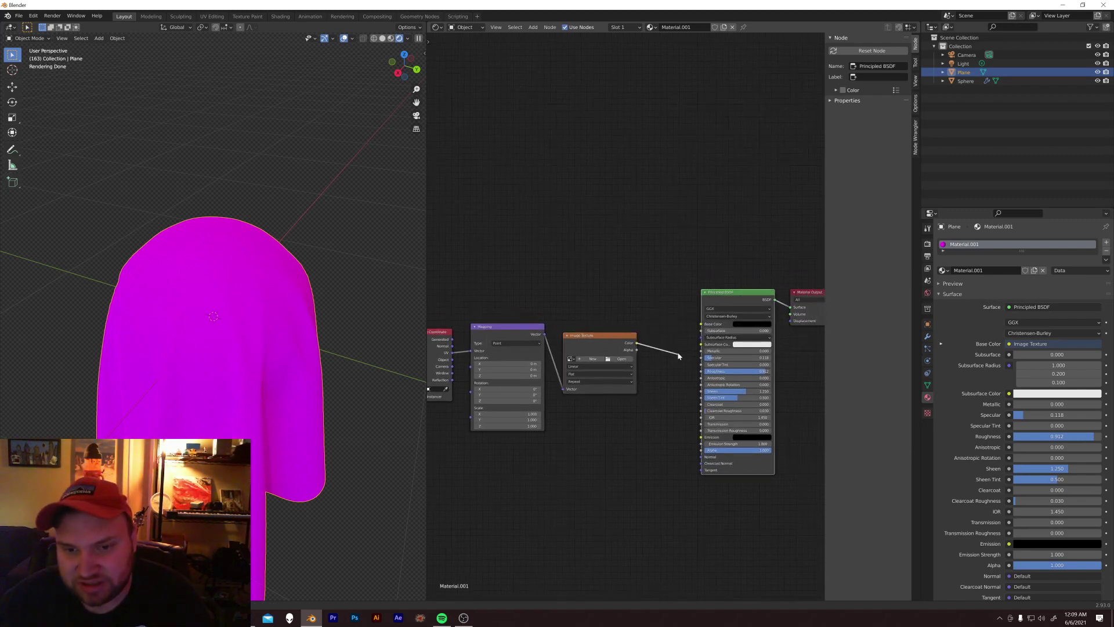
pyautogui.moveTo(677, 353); pyautogui.dragTo(684, 377)
pyautogui.moveTo(684, 377); pyautogui.dragTo(739, 364, button='middle')
# Step: Load the wool fabric normal map from the TEXTURES\Fabric folder into the Image Texture node
pyautogui.moveTo(490, 281); pyautogui.dragTo(687, 428)
pyautogui.scroll(4, 692, 415)
pyautogui.moveTo(693, 418); pyautogui.dragTo(599, 467, button='middle')
pyautogui.click(615, 409)
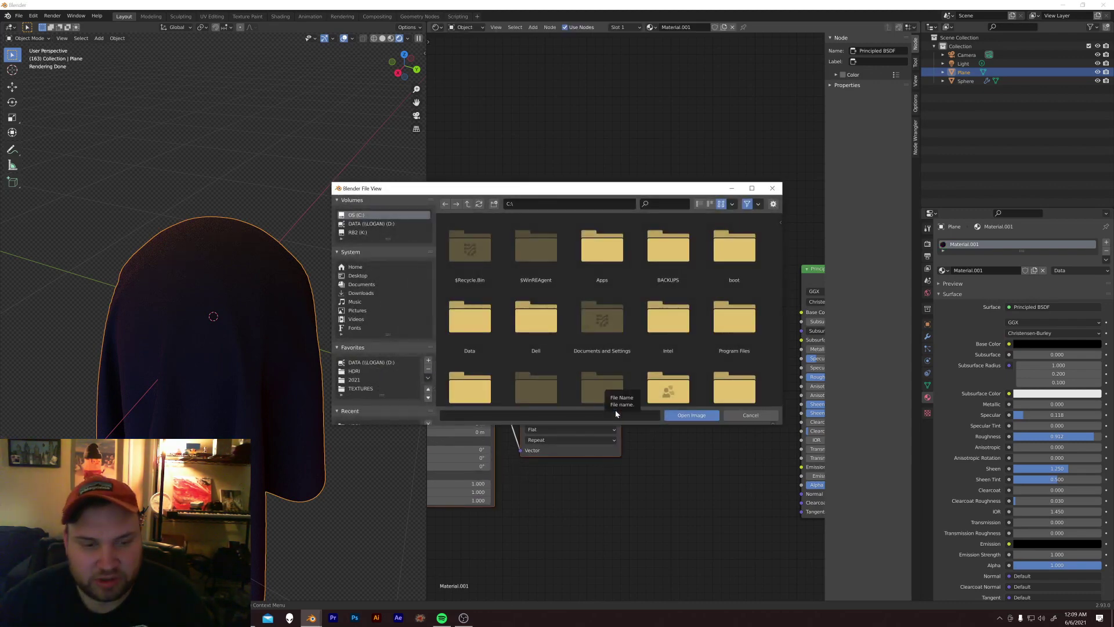
pyautogui.click(386, 389)
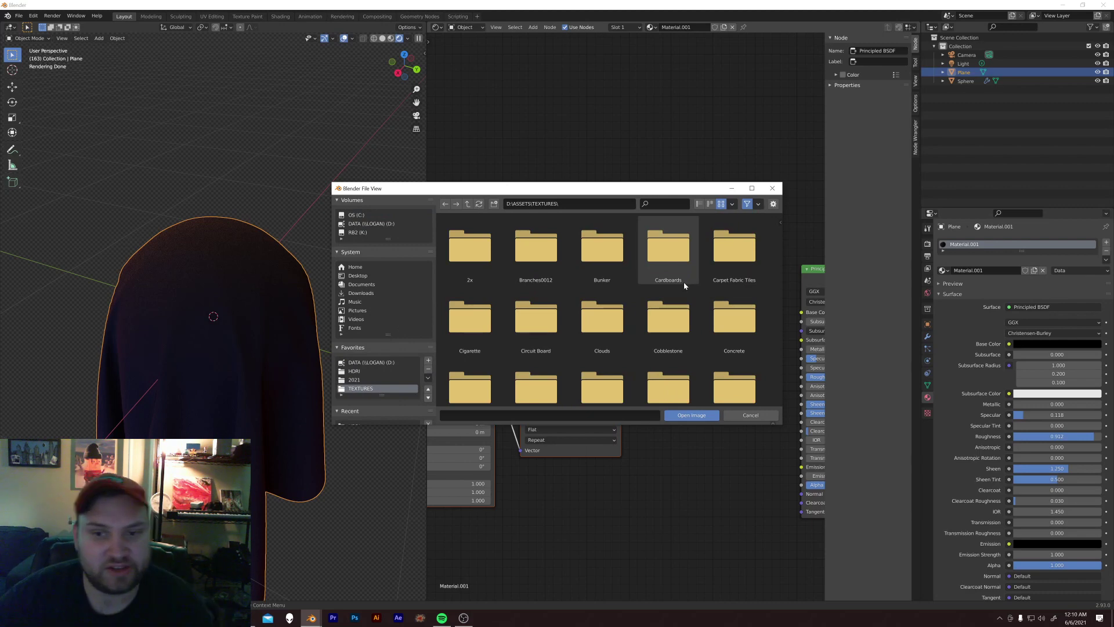
pyautogui.scroll(-1, 688, 282)
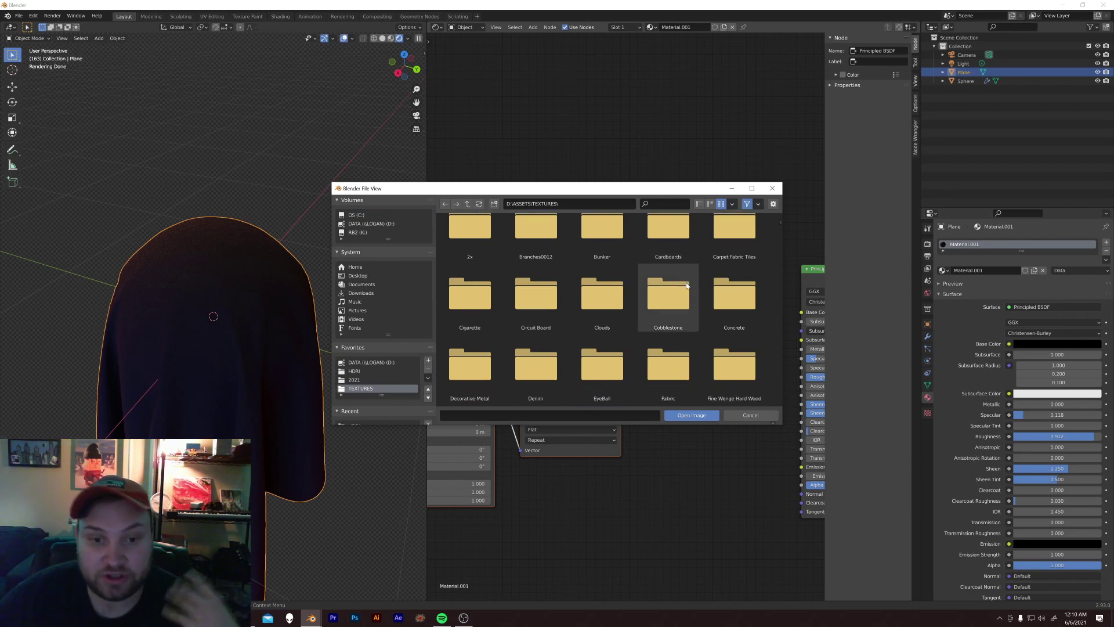
pyautogui.scroll(-1, 680, 297)
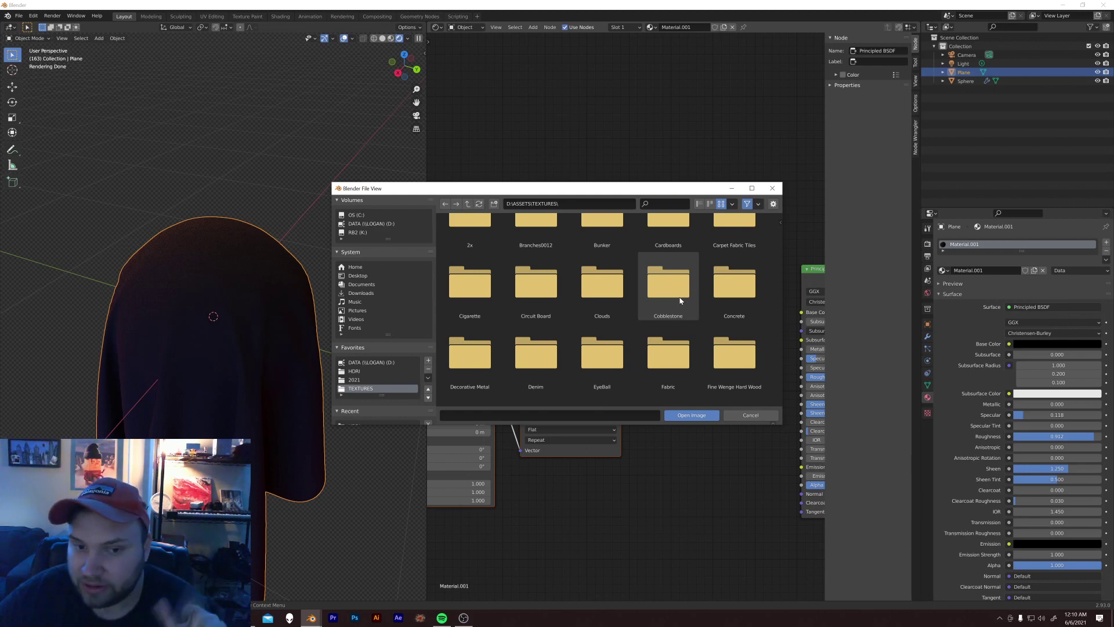
pyautogui.scroll(-2, 681, 300)
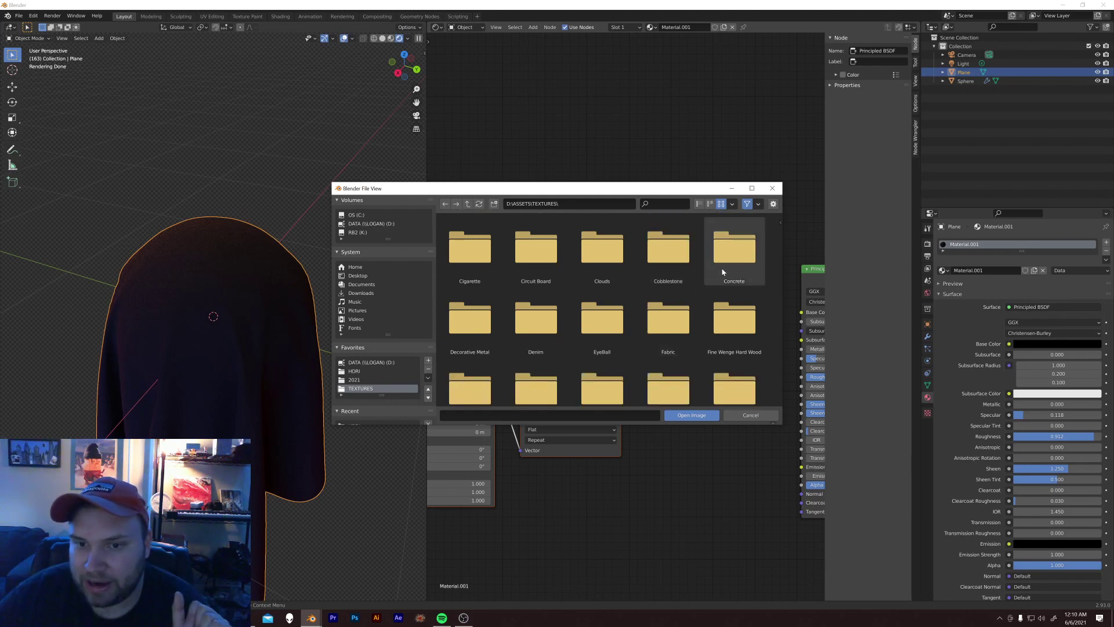
pyautogui.doubleClick(688, 322)
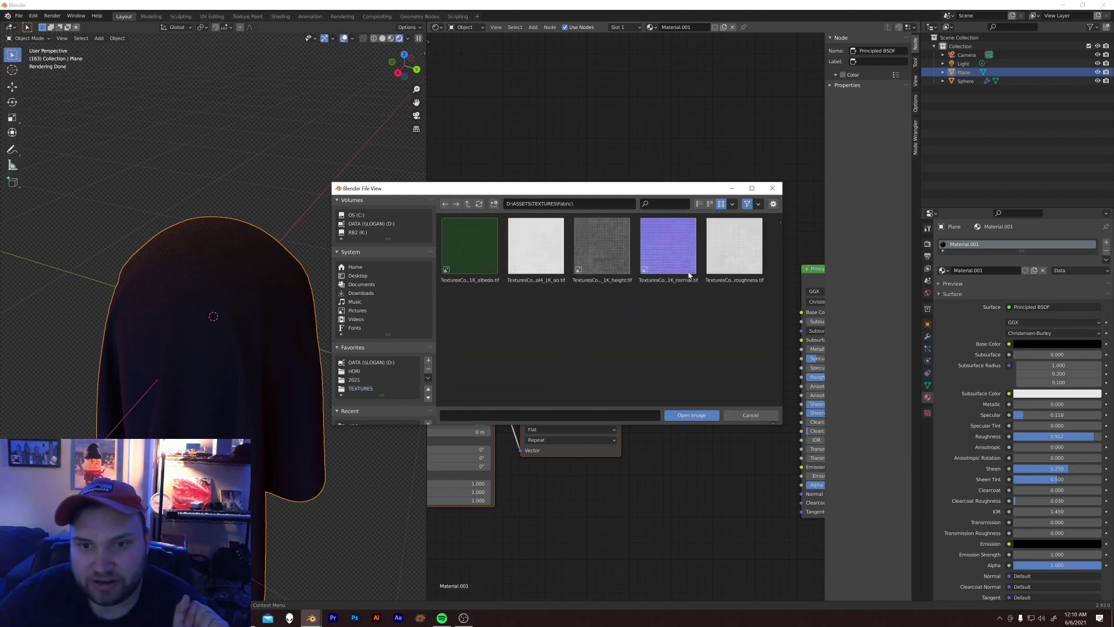
pyautogui.click(657, 246)
pyautogui.click(685, 414)
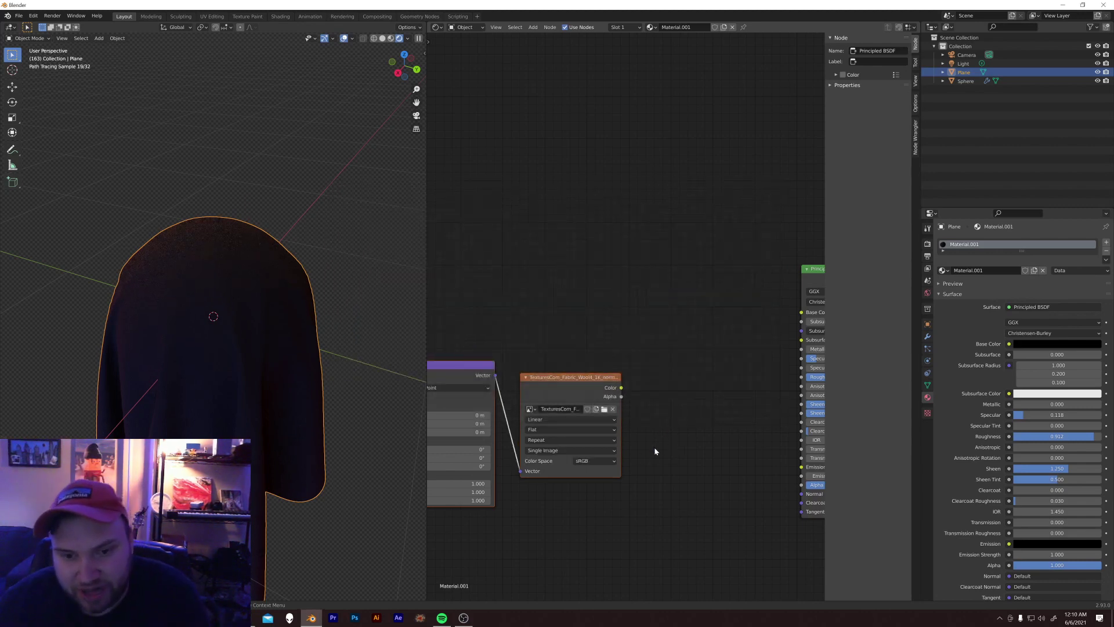
# Step: Add a Normal Map node, feed the Image Texture's Color into it, and connect its output to the Principled BSDF's Normal
pyautogui.moveTo(681, 441); pyautogui.dragTo(644, 417, button='middle')
pyautogui.hotkey('shift', 'a')
pyautogui.click(661, 374)
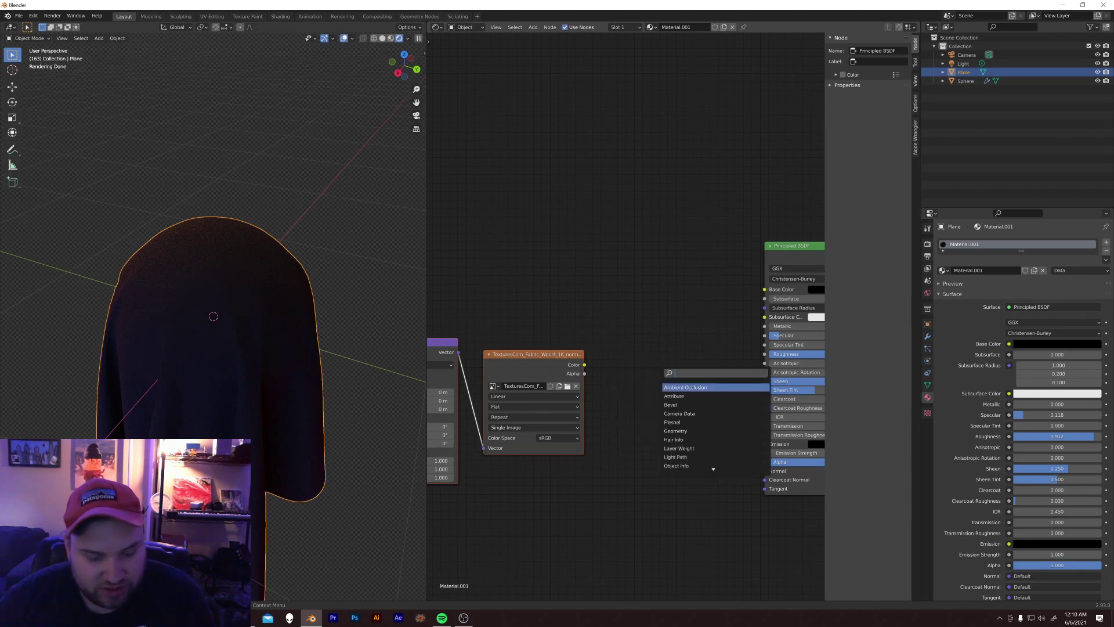
pyautogui.write('nor')
pyautogui.click(678, 395)
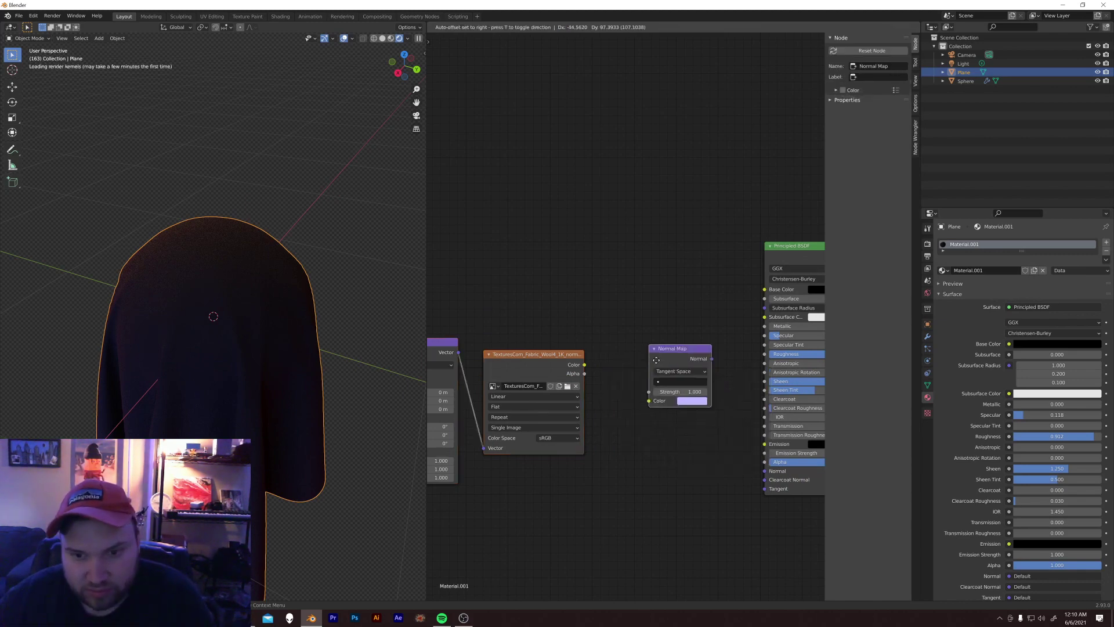
pyautogui.moveTo(585, 367); pyautogui.dragTo(639, 389)
pyautogui.moveTo(705, 347); pyautogui.dragTo(765, 471)
pyautogui.scroll(5, 130, 323)
pyautogui.scroll(-2, 183, 365)
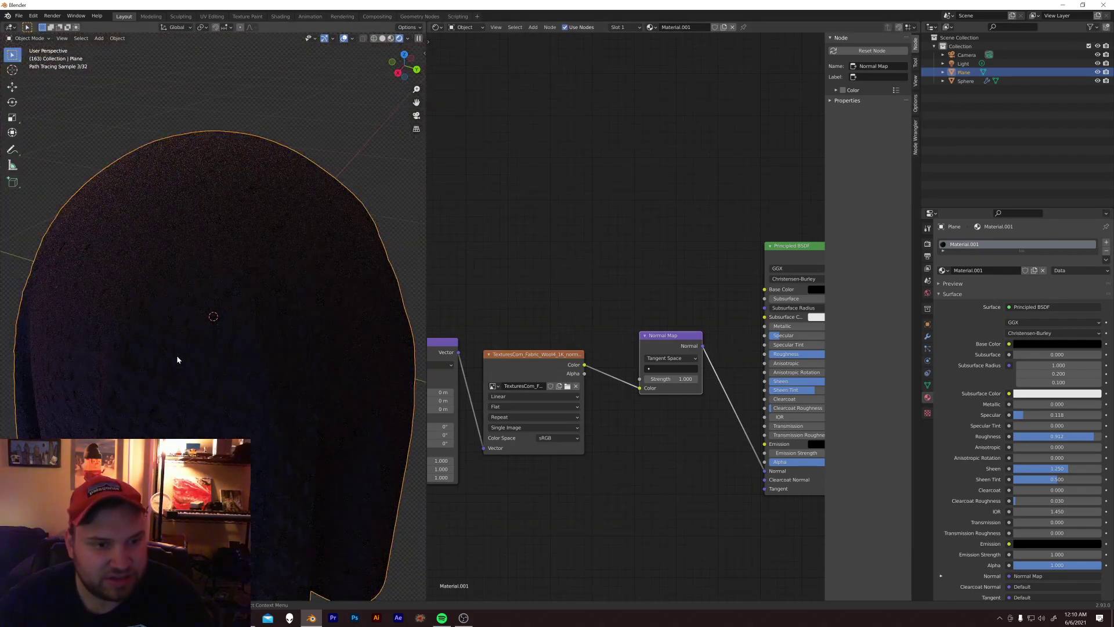
pyautogui.scroll(-1, 209, 425)
pyautogui.moveTo(209, 425); pyautogui.dragTo(209, 411, button='middle')
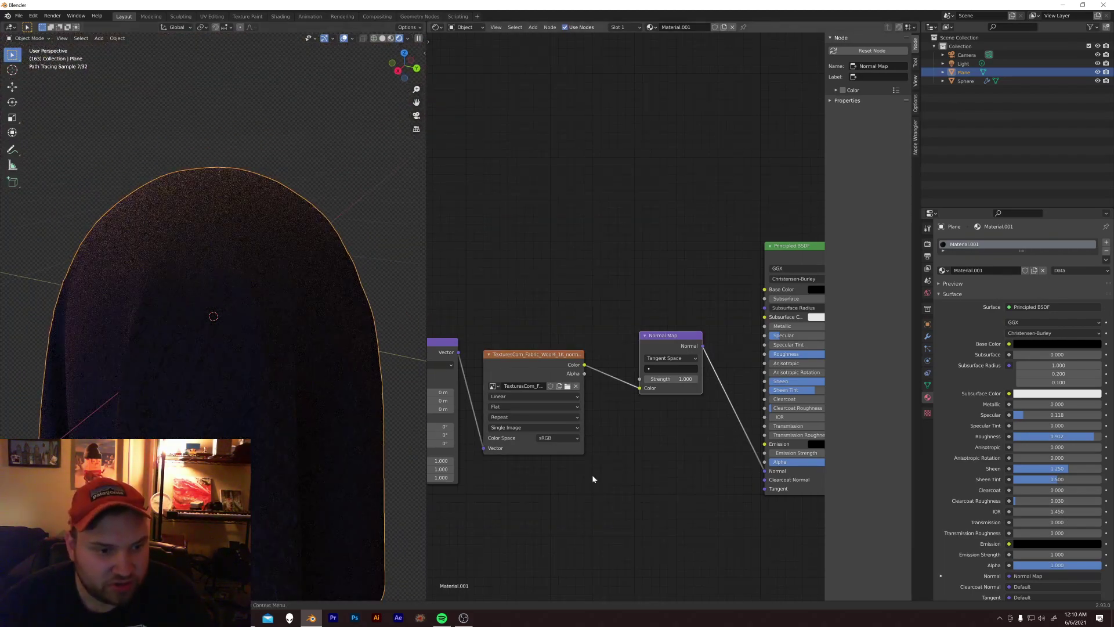
# Step: Set the Mapping node's Scale to 5 on X, Y and Z and check the weave on the draped plane
pyautogui.scroll(1, 604, 472)
pyautogui.moveTo(614, 467); pyautogui.dragTo(711, 434, button='middle')
pyautogui.moveTo(488, 439); pyautogui.dragTo(487, 457)
pyautogui.write('5')
pyautogui.press('Return')
pyautogui.scroll(2, 162, 317)
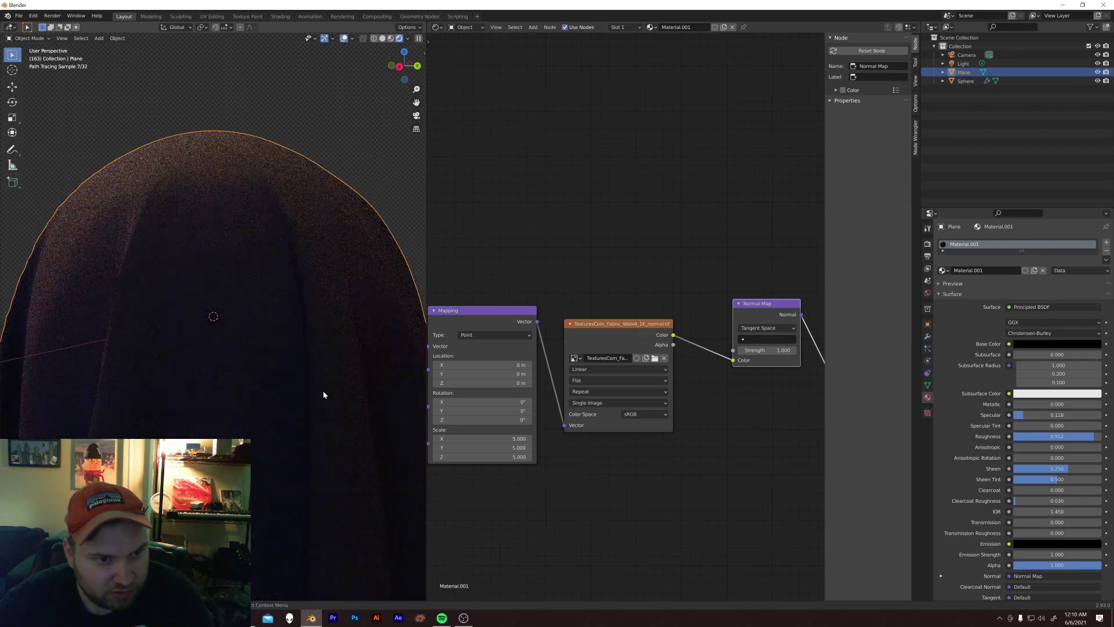
pyautogui.moveTo(323, 390); pyautogui.dragTo(340, 378, button='middle')
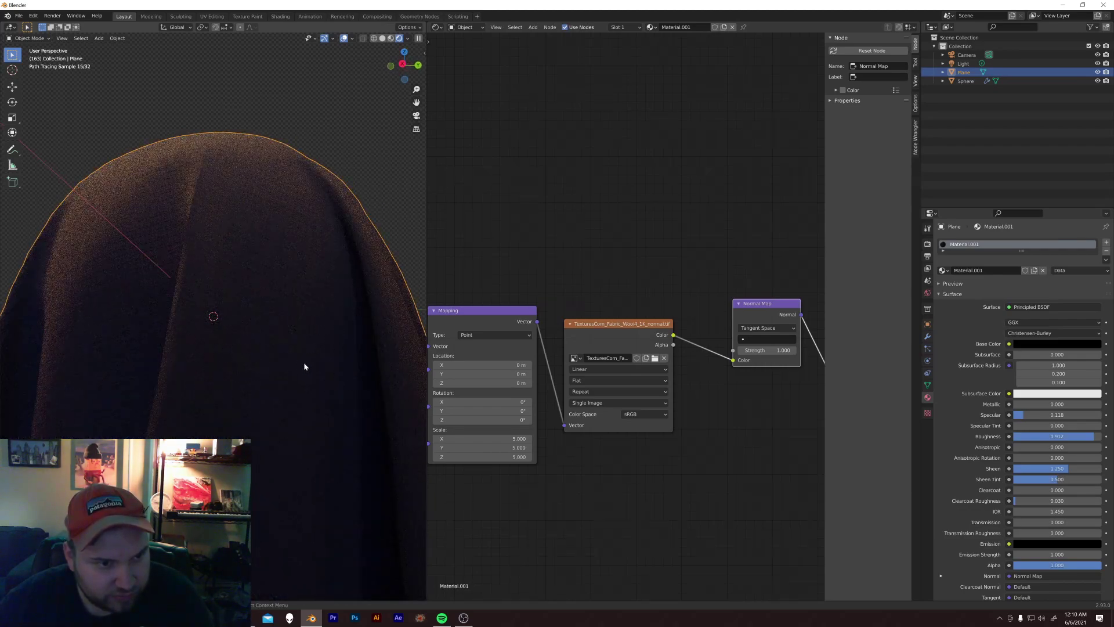
pyautogui.scroll(2, 300, 364)
pyautogui.scroll(2, 259, 345)
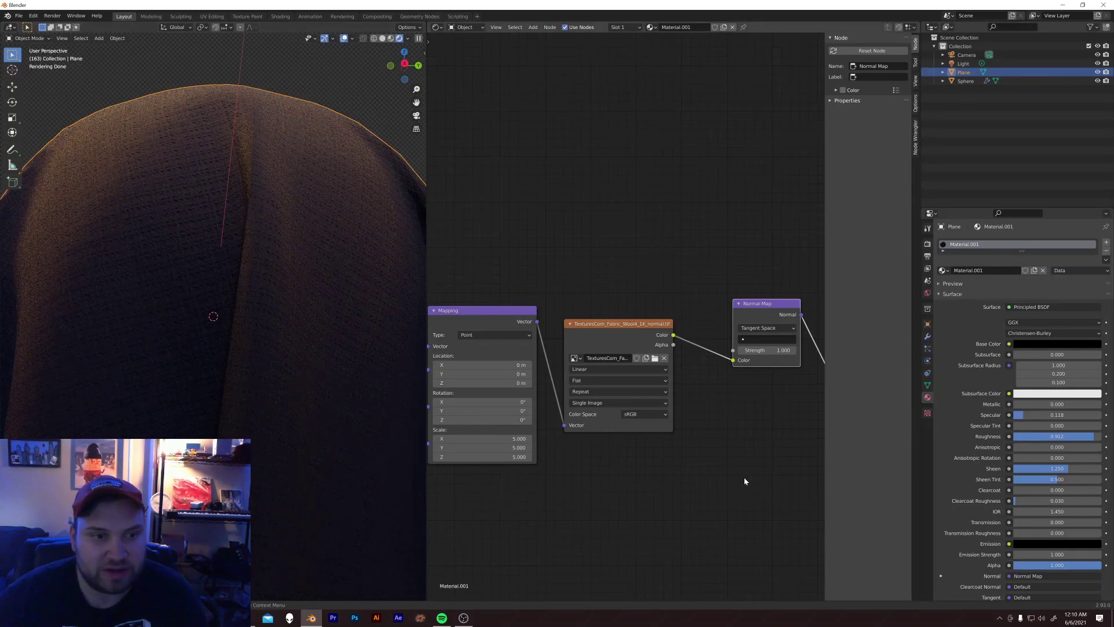
# Step: Set the normal map texture's Color Space to Non-Color, switching back to sRGB once to compare
pyautogui.scroll(-5, 166, 333)
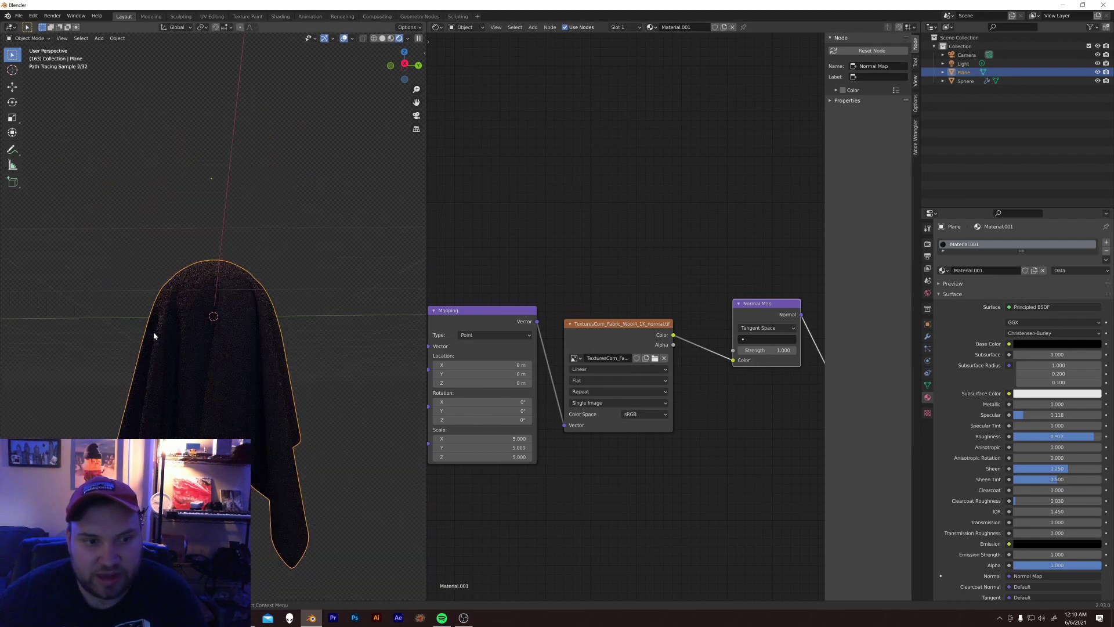
pyautogui.scroll(4, 198, 364)
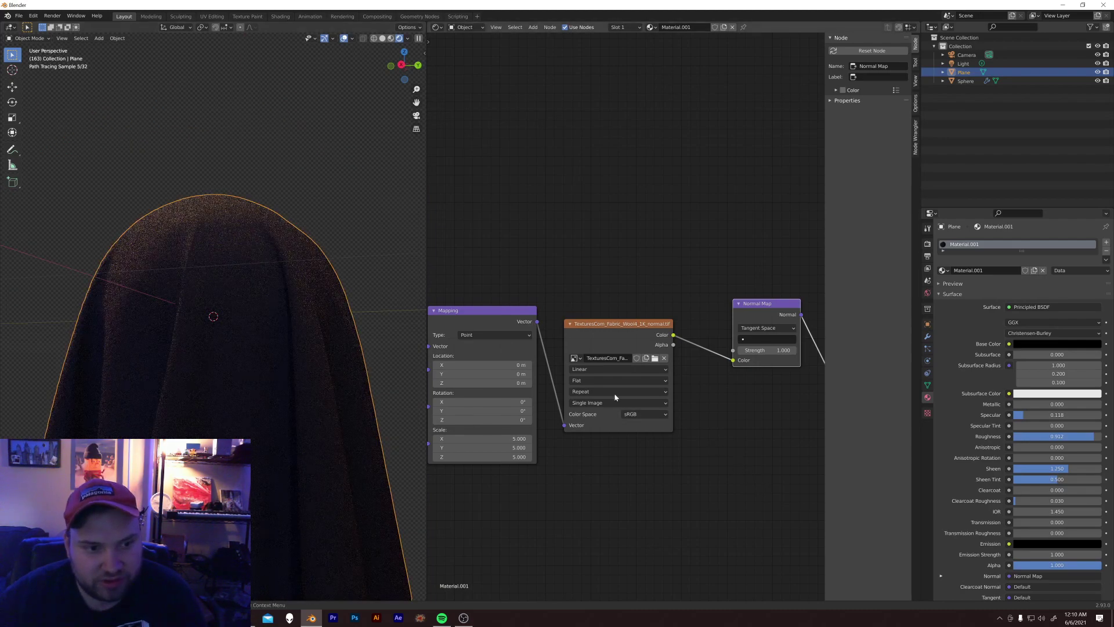
pyautogui.click(646, 415)
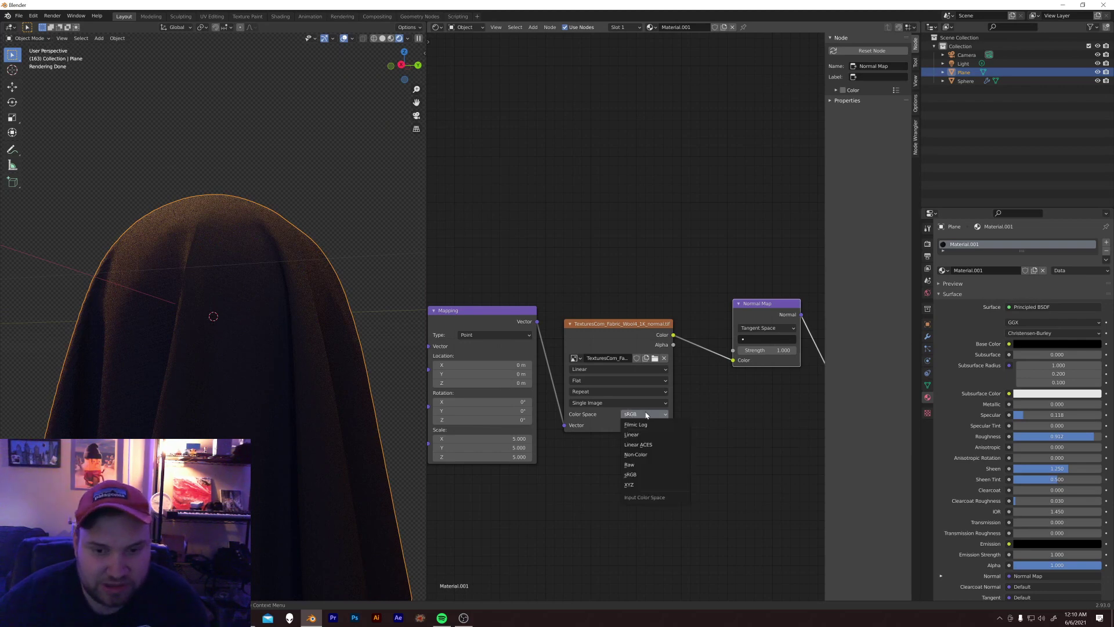
pyautogui.click(642, 454)
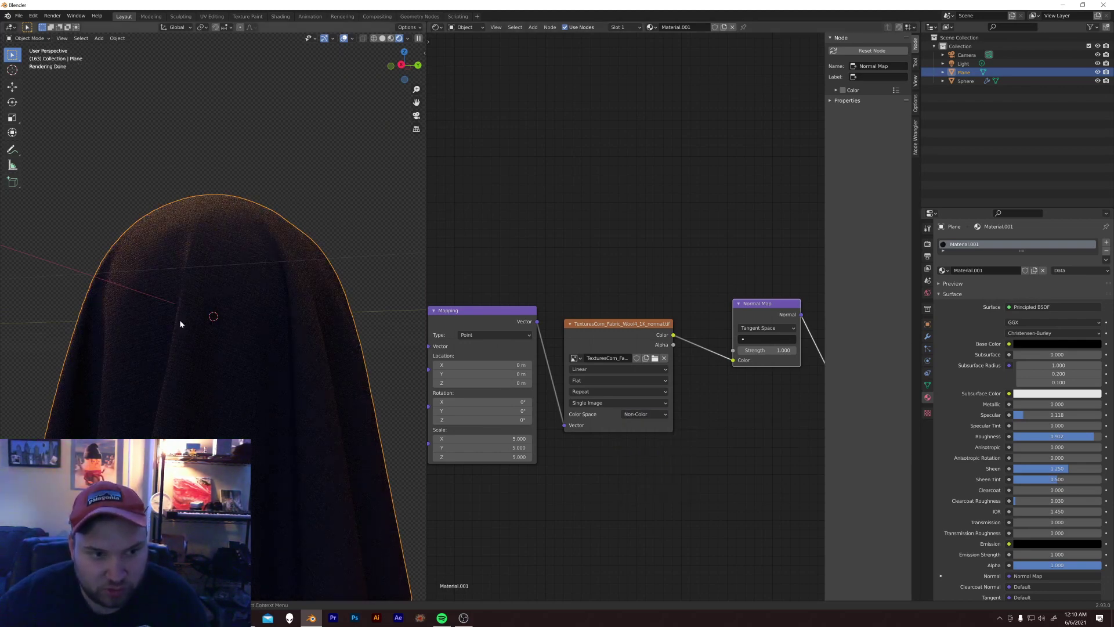
pyautogui.click(649, 416)
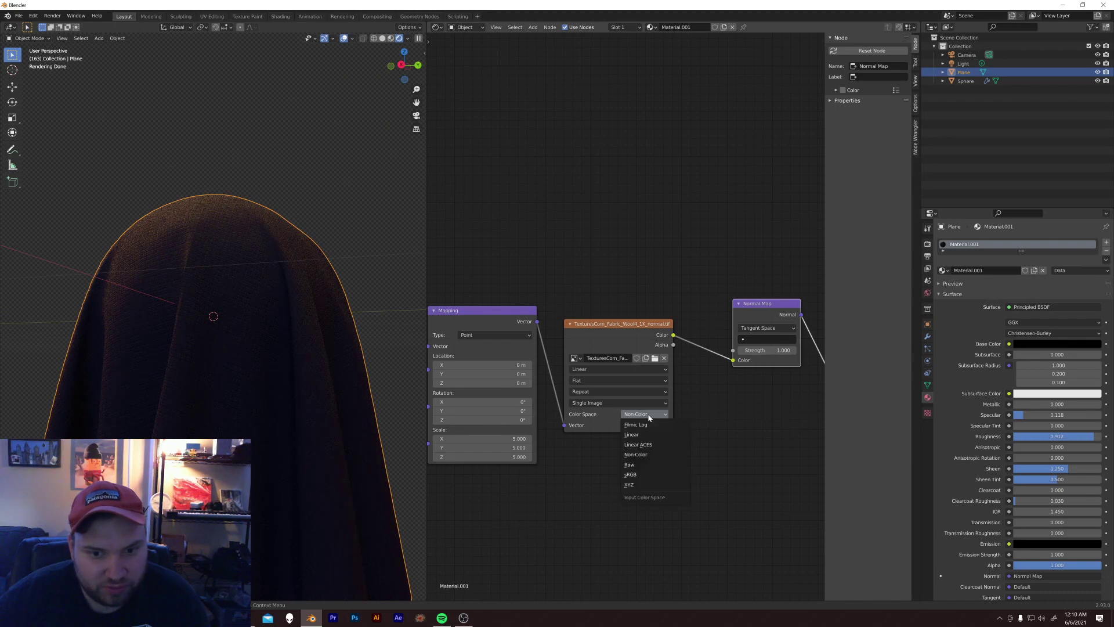
pyautogui.click(639, 476)
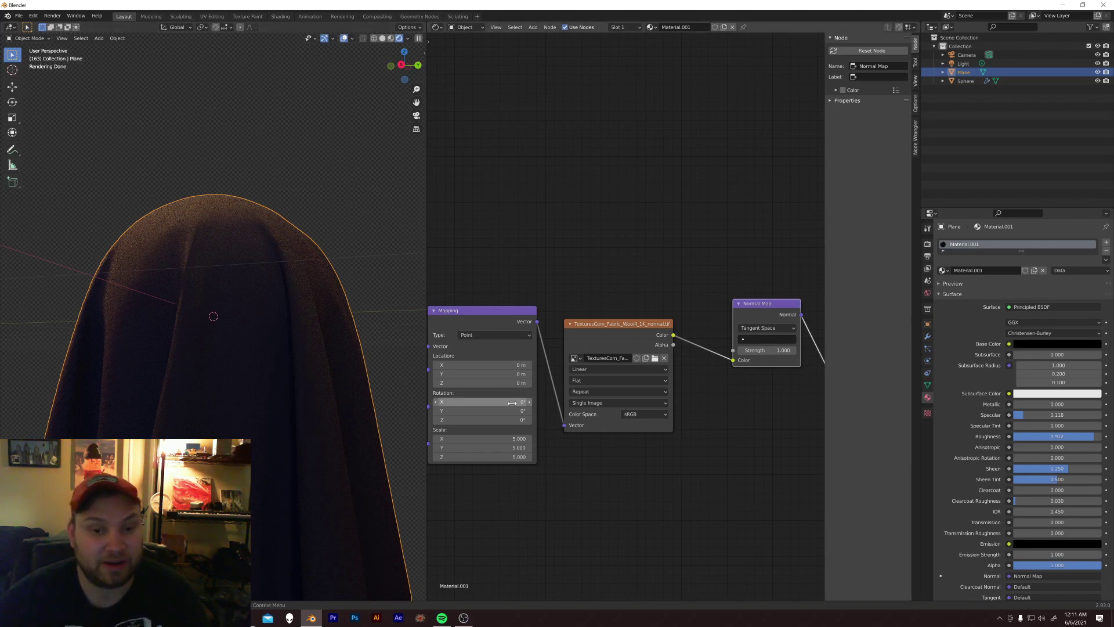
pyautogui.click(658, 415)
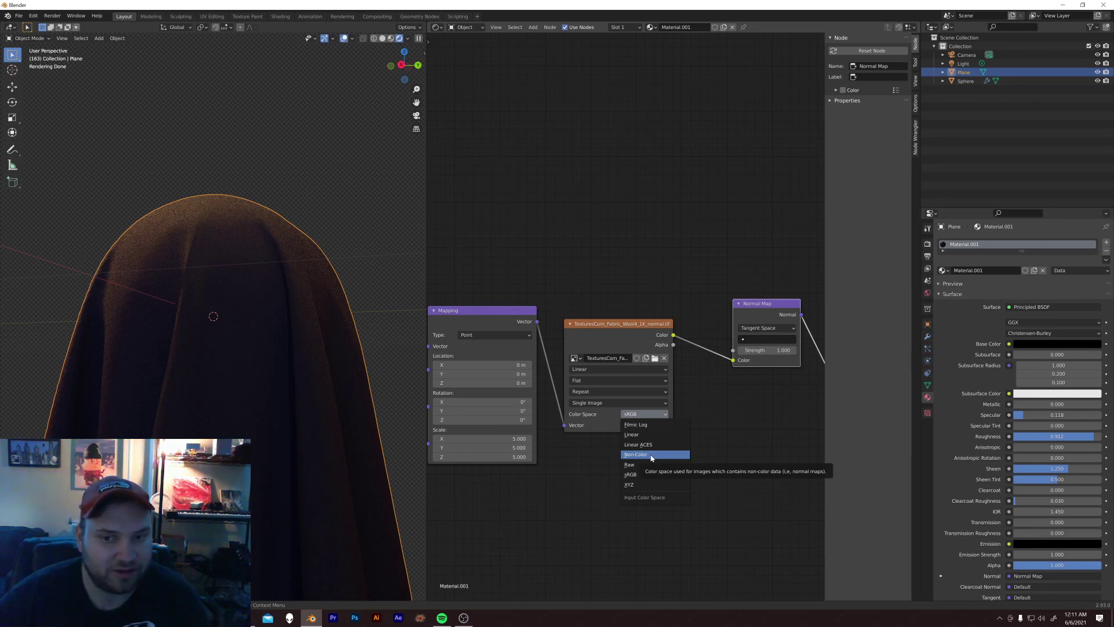
pyautogui.click(652, 456)
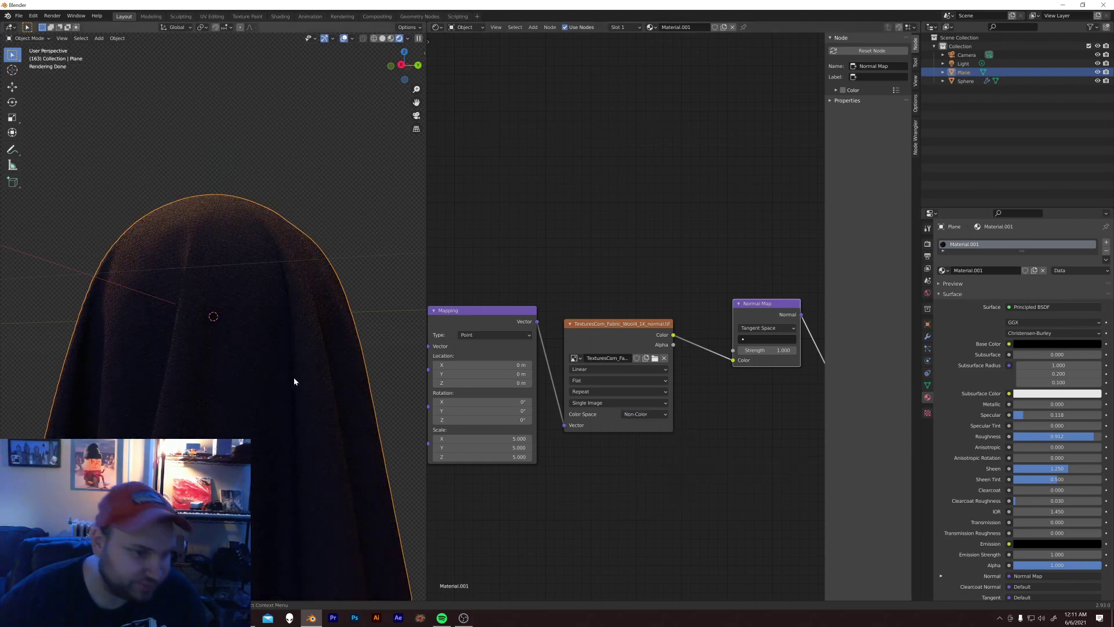
# Step: Deselect the draped plane and try a Mapping Scale of 12 on all three axes
pyautogui.scroll(3, 290, 371)
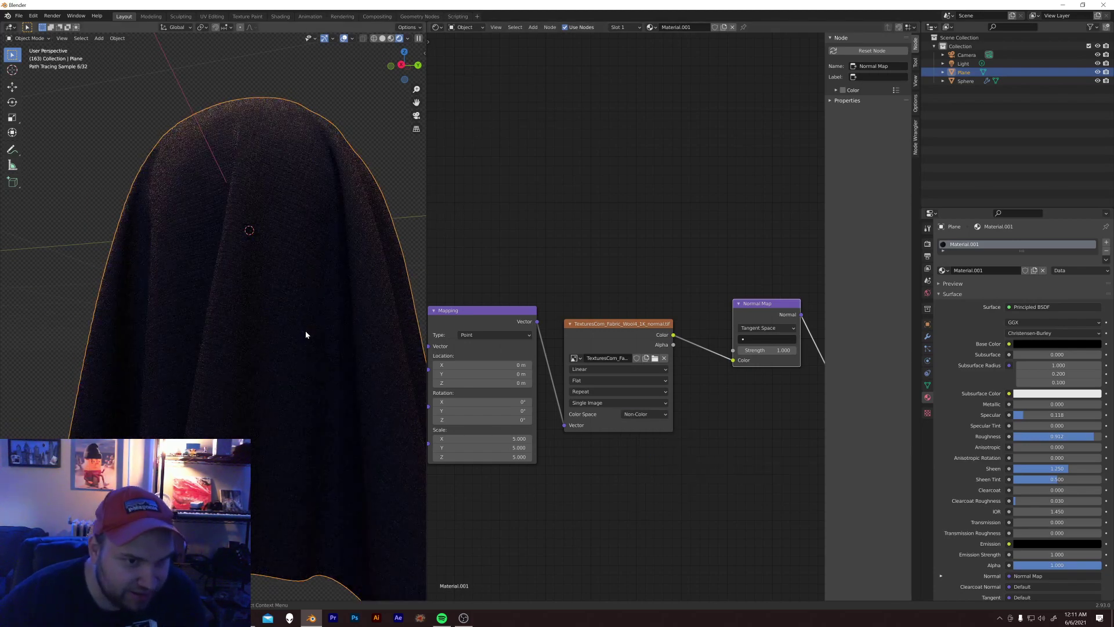
pyautogui.scroll(-3, 305, 330)
pyautogui.moveTo(305, 269); pyautogui.dragTo(276, 298, button='middle')
pyautogui.hotkey('alt', 'a')
pyautogui.scroll(2, 308, 308)
pyautogui.scroll(2, 309, 308)
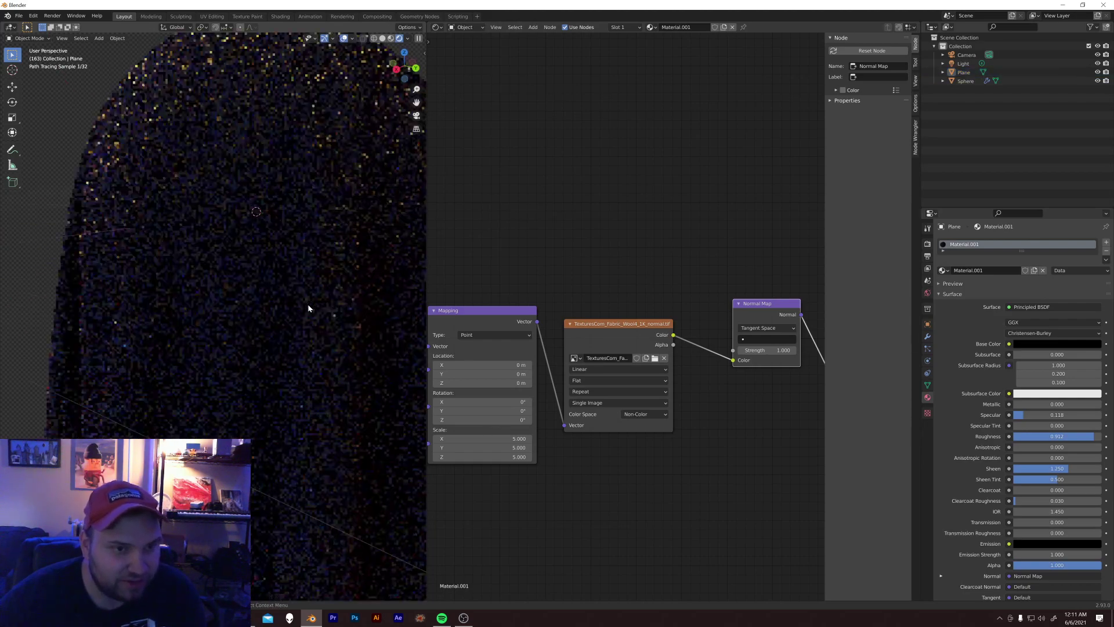
pyautogui.keyDown('shift'); pyautogui.moveTo(244, 214); pyautogui.dragTo(235, 316, button='middle'); pyautogui.keyUp('shift')
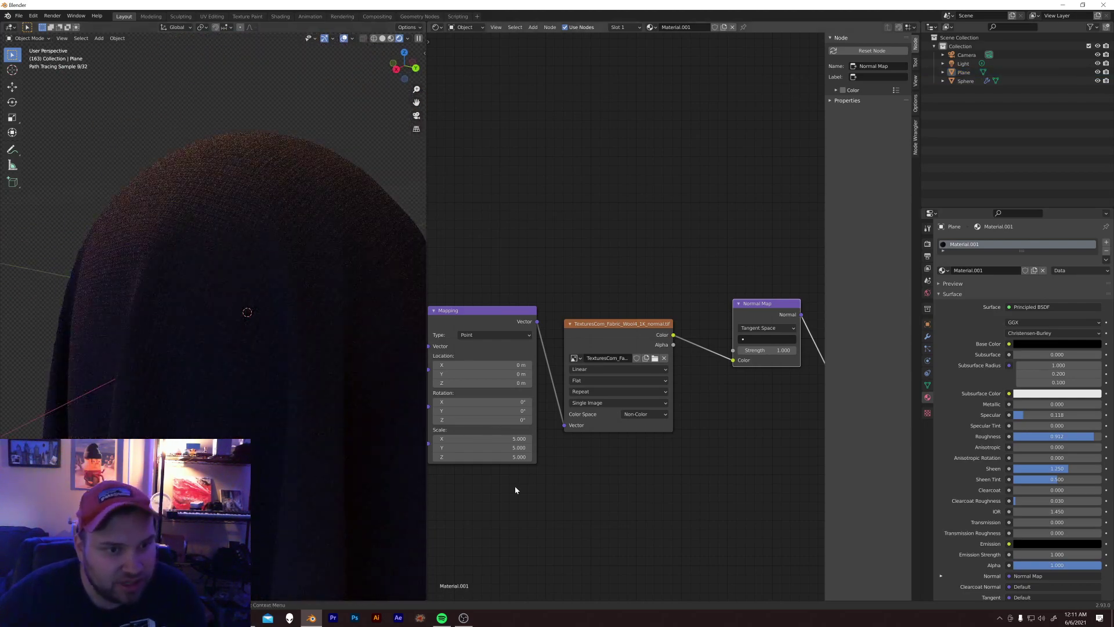
pyautogui.moveTo(511, 439); pyautogui.dragTo(511, 458)
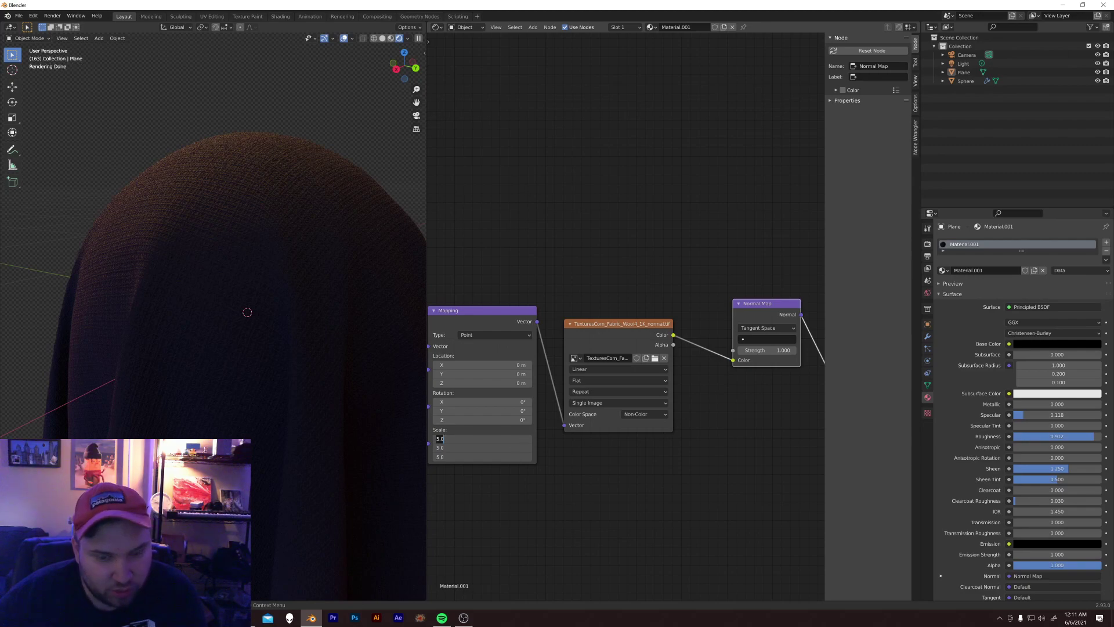
pyautogui.write('12')
pyautogui.press('Return')
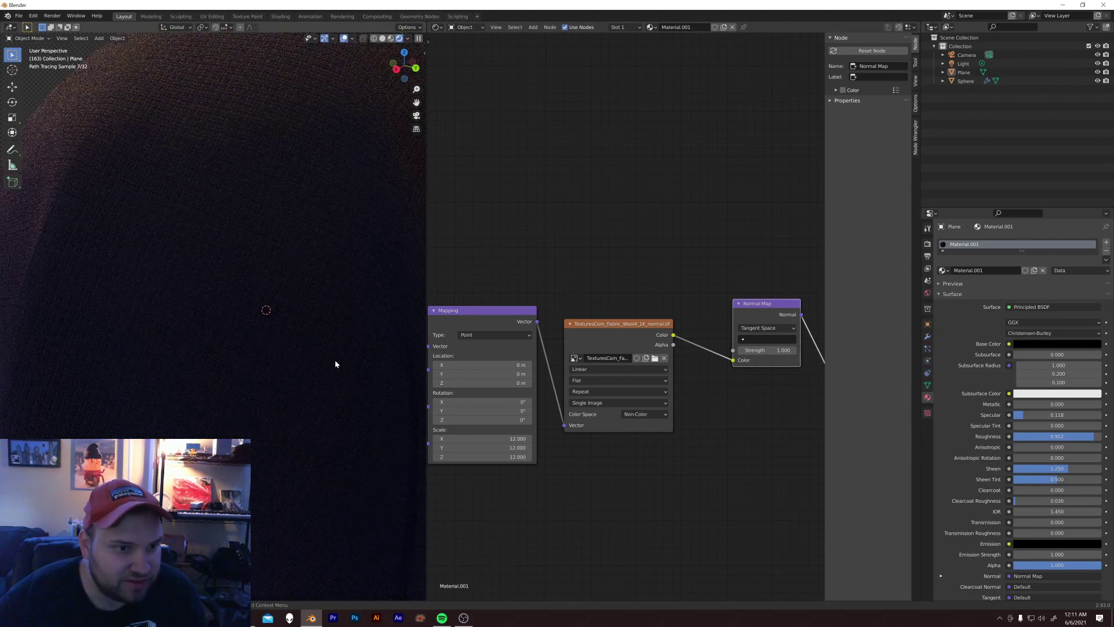
# Step: Set the Mapping node's Scale to 6 on all three axes and check the weave on the cloth
pyautogui.moveTo(500, 439); pyautogui.dragTo(499, 456)
pyautogui.write('6')
pyautogui.press('Return')
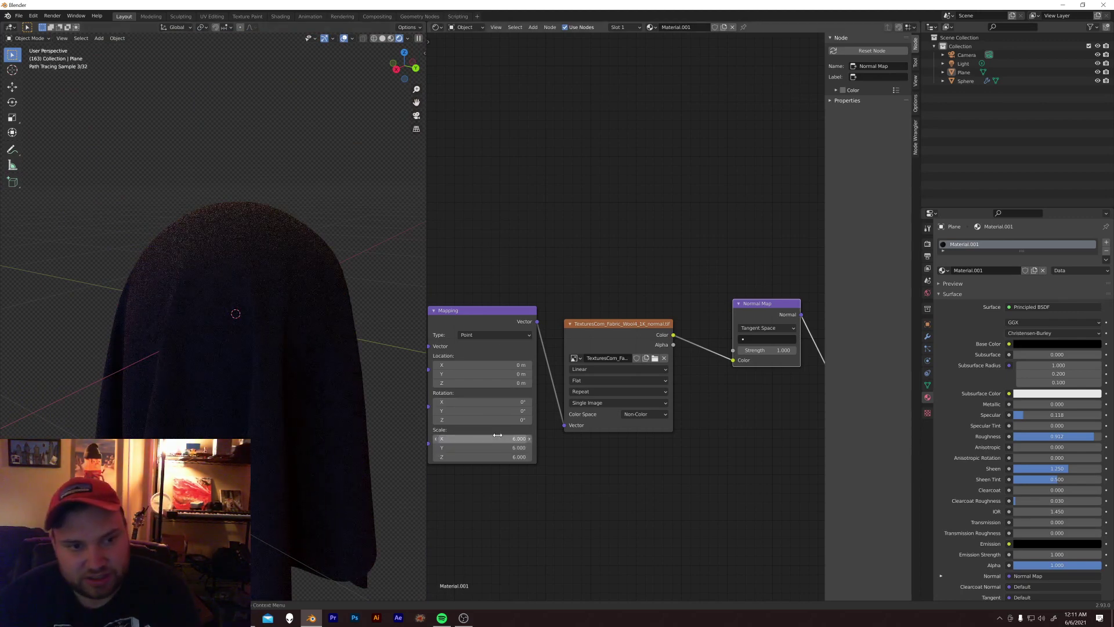
pyautogui.scroll(1, 247, 380)
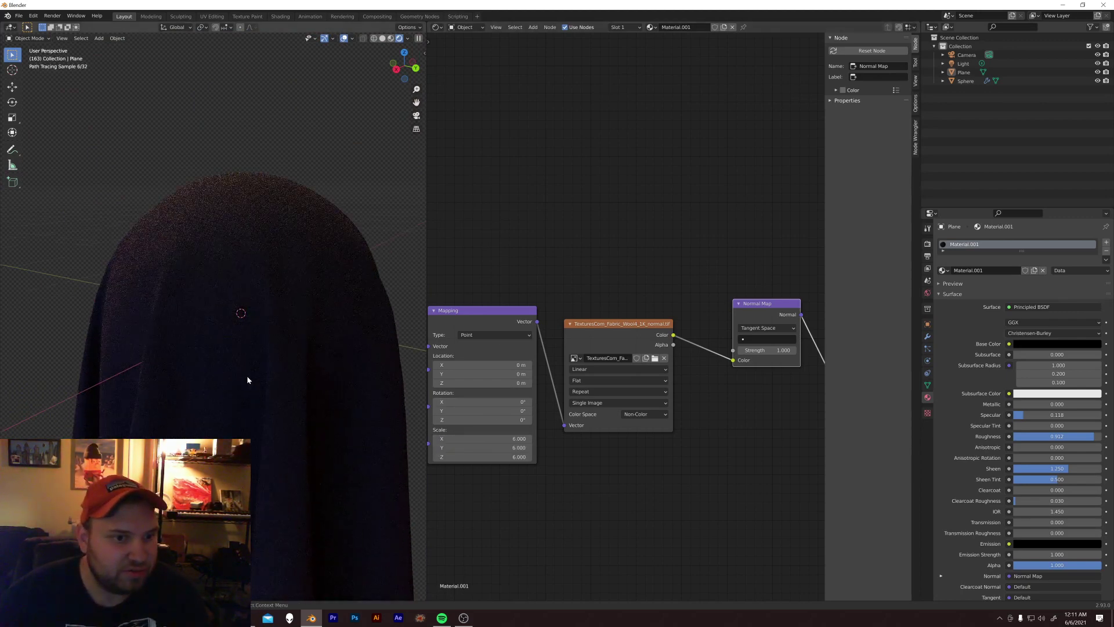
pyautogui.scroll(-3, 246, 375)
pyautogui.moveTo(261, 384); pyautogui.dragTo(323, 348, button='middle')
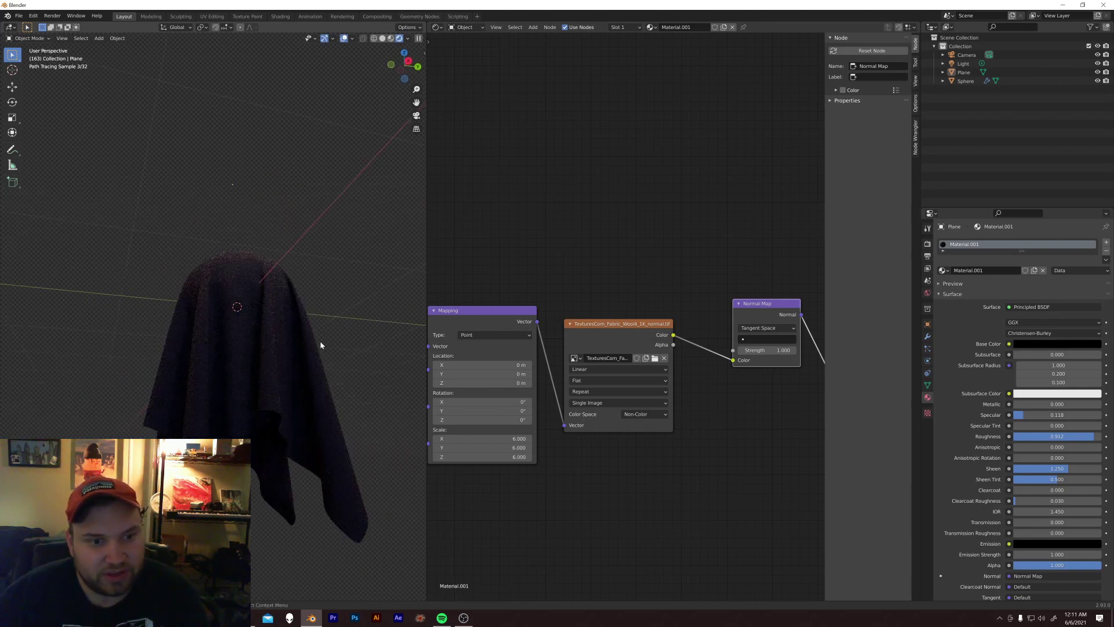
# Step: Change the Principled BSDF's Base Color to a light greyish blue
pyautogui.scroll(2, 297, 373)
pyautogui.moveTo(676, 327); pyautogui.dragTo(531, 401, button='middle')
pyautogui.scroll(-4, 609, 378)
pyautogui.click(694, 360)
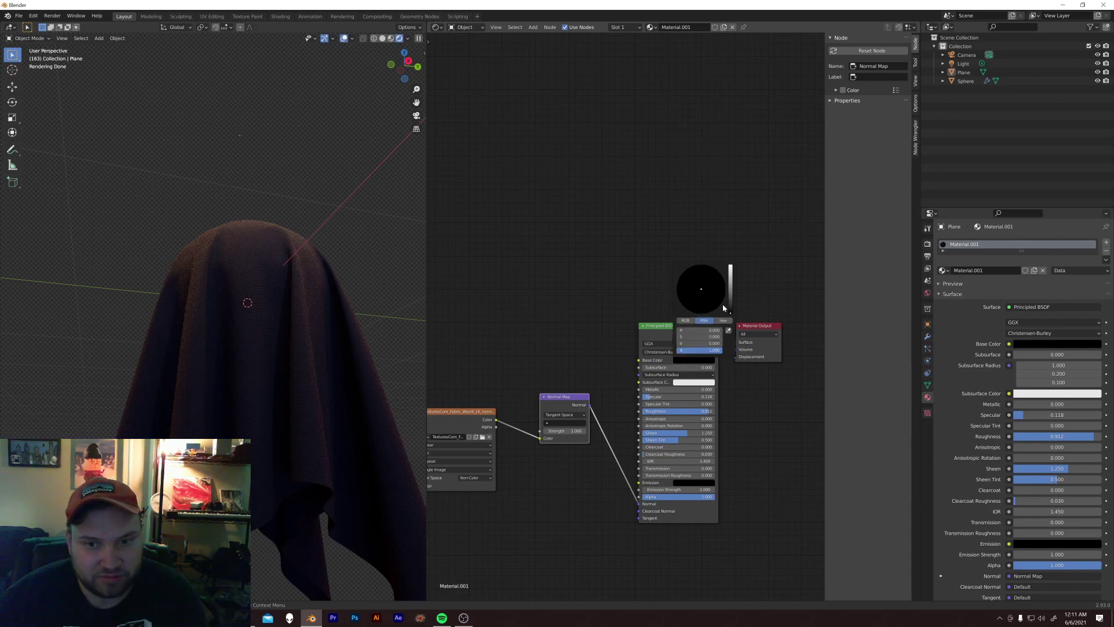
pyautogui.click(729, 282)
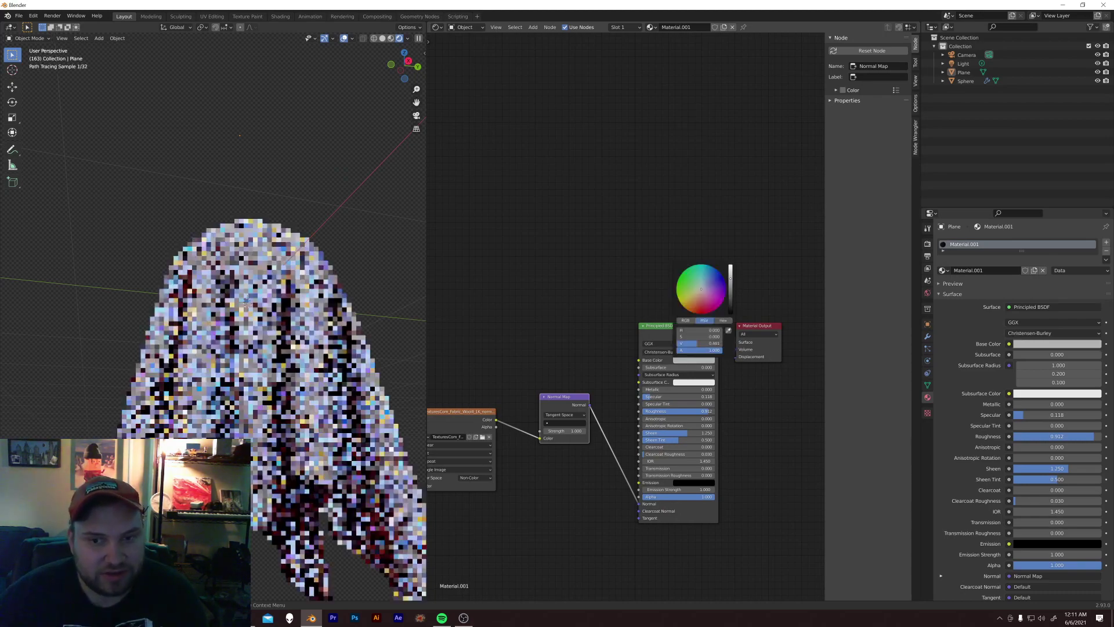
pyautogui.click(698, 292)
pyautogui.scroll(3, 411, 298)
pyautogui.moveTo(411, 299); pyautogui.dragTo(325, 271, button='middle')
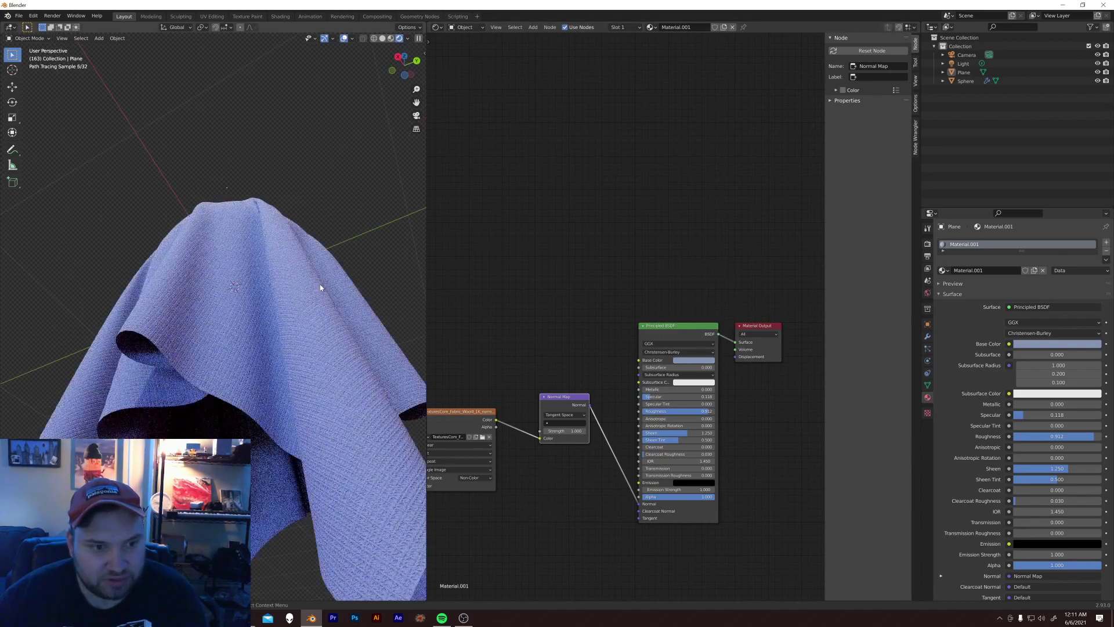
# Step: Add a Solidify modifier to the draped plane with a Thickness of 0.0025 m
pyautogui.click(331, 344)
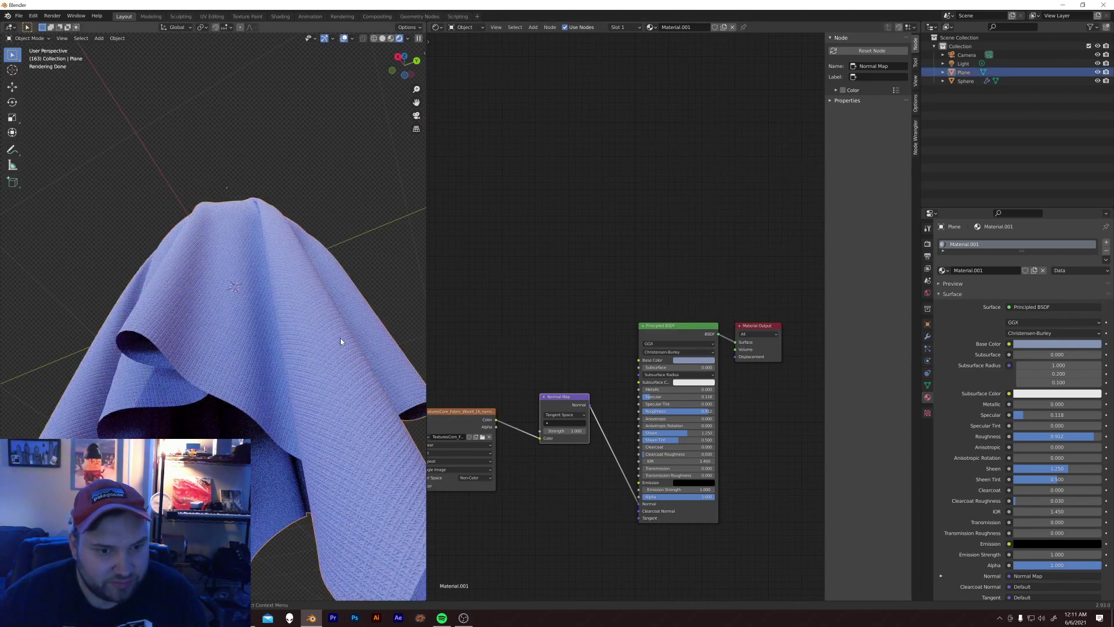
pyautogui.click(928, 337)
pyautogui.click(952, 242)
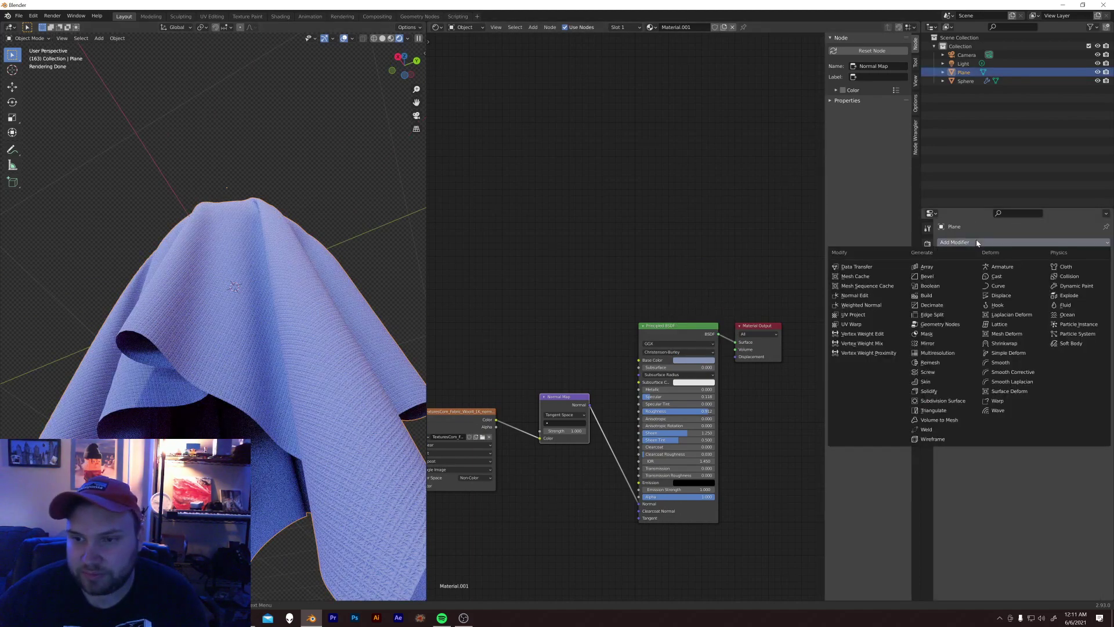
pyautogui.click(935, 391)
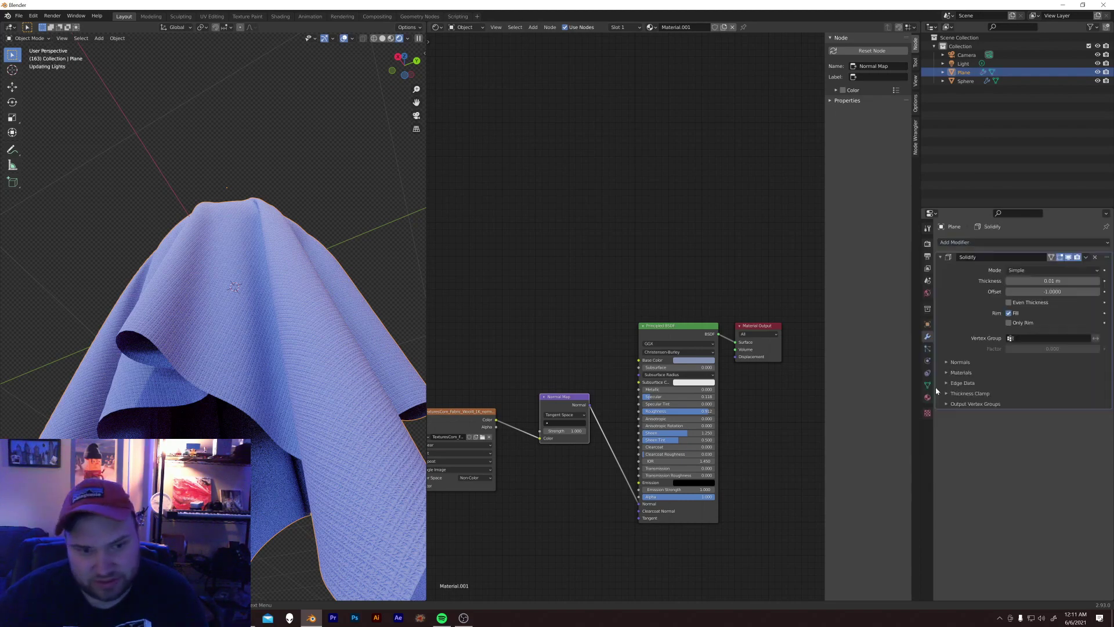
pyautogui.click(1083, 279)
pyautogui.press('BackSpace')
pyautogui.write('.0025')
pyautogui.press('Return')
pyautogui.moveTo(180, 345); pyautogui.dragTo(223, 322, button='middle')
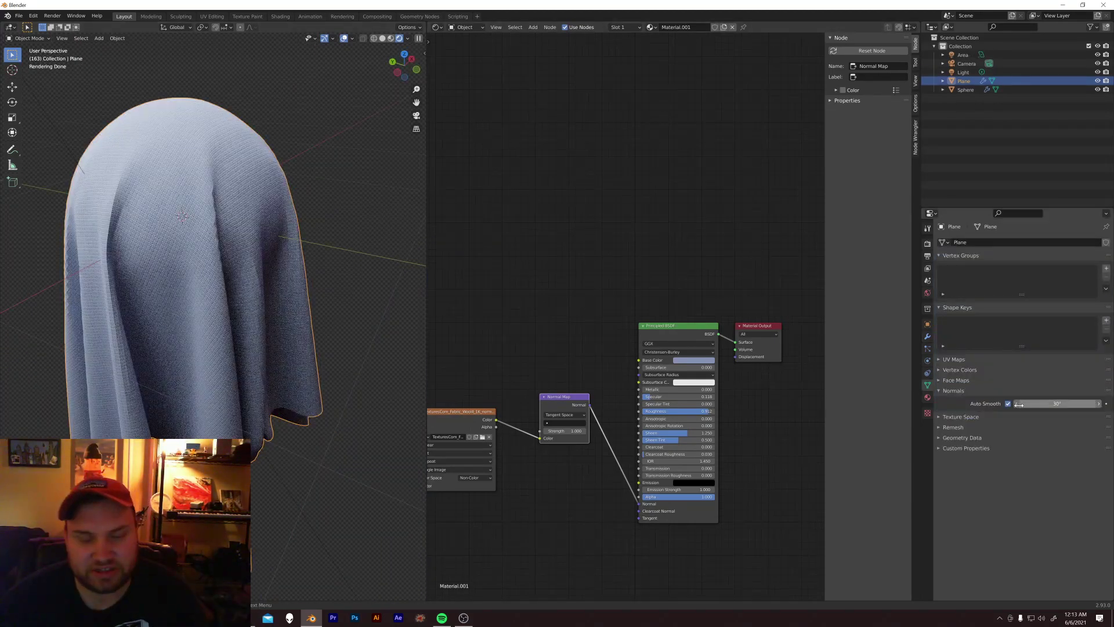
# Step: Add a Subdivision Surface modifier to the plane with viewport and render levels of 1, and deselect the plane
pyautogui.click(927, 336)
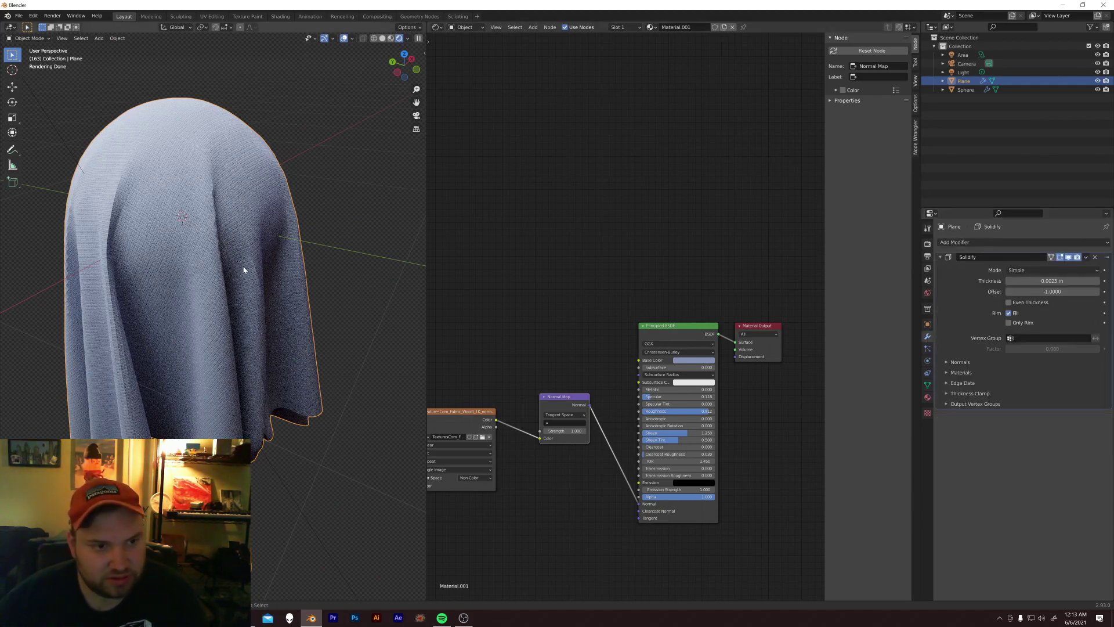
pyautogui.hotkey('ctrl', '1')
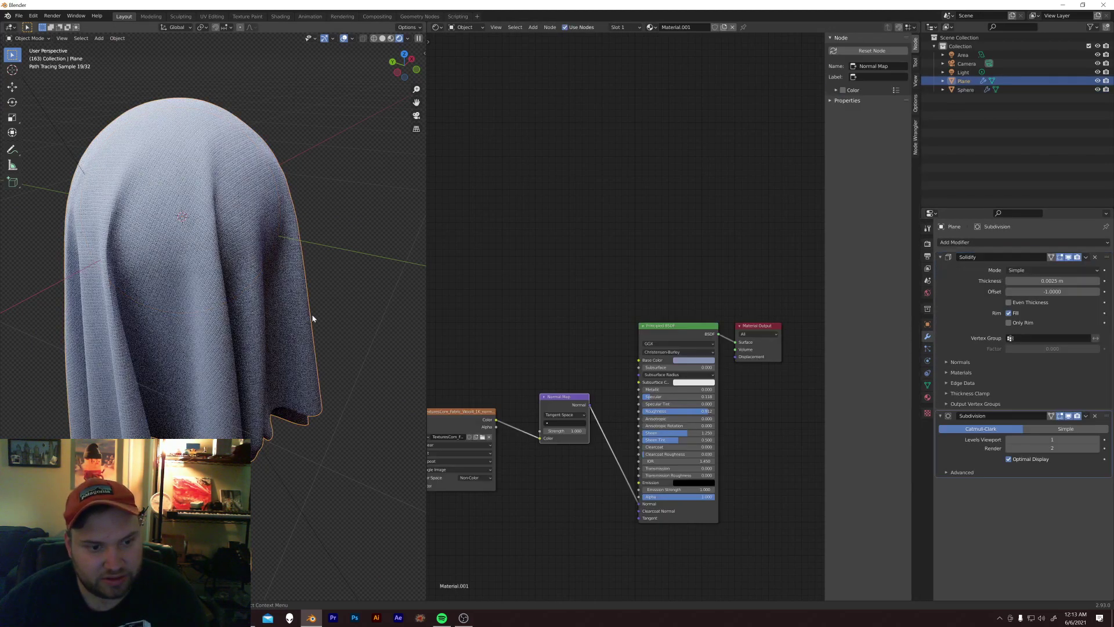
pyautogui.click(1009, 449)
pyautogui.scroll(3, 261, 350)
pyautogui.scroll(-5, 267, 346)
pyautogui.moveTo(281, 347); pyautogui.dragTo(293, 382, button='middle')
pyautogui.click(305, 340)
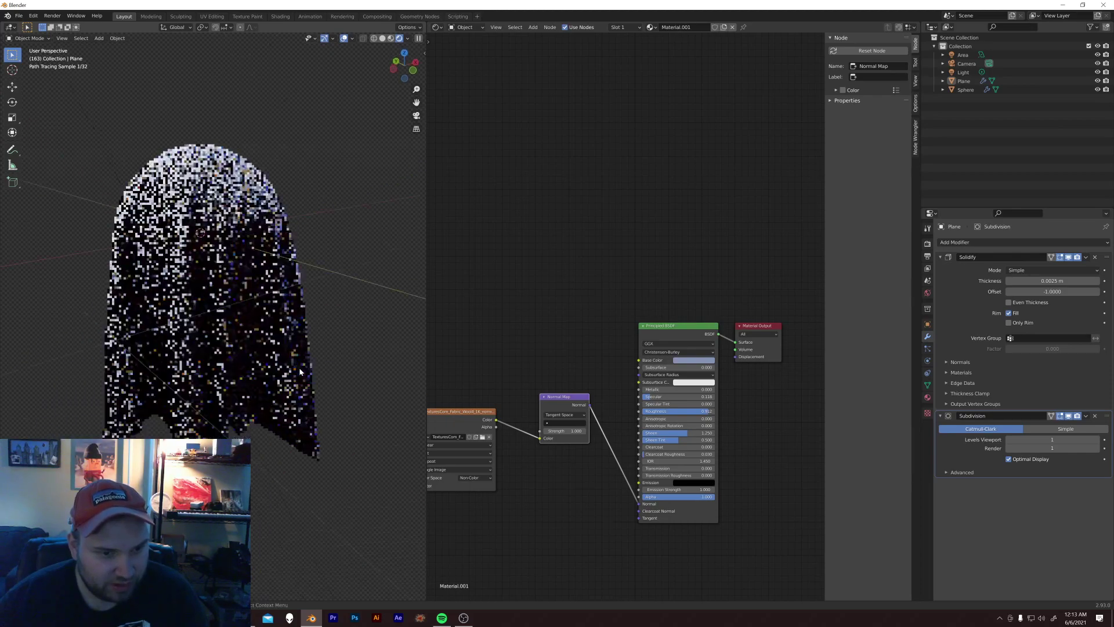
# Step: Add a particle system to the draped plane and set its type to Hair
pyautogui.scroll(1, 285, 318)
pyautogui.keyDown('shift'); pyautogui.moveTo(287, 348); pyautogui.dragTo(285, 324, button='middle'); pyautogui.keyUp('shift')
pyautogui.scroll(-2, 285, 324)
pyautogui.click(285, 325)
pyautogui.click(928, 348)
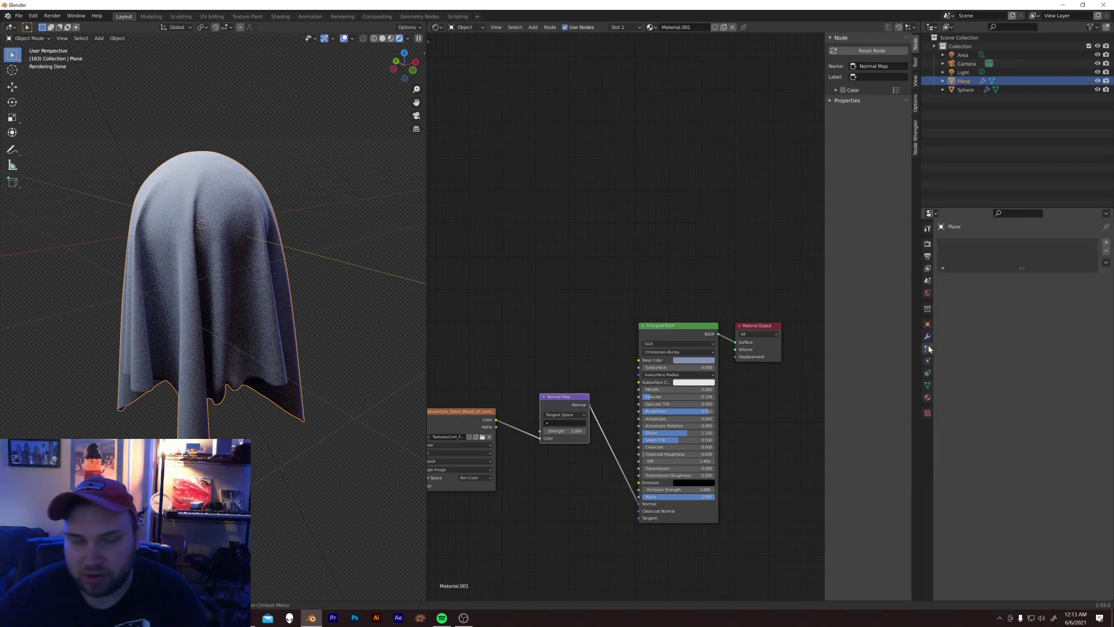
pyautogui.scroll(3, 348, 313)
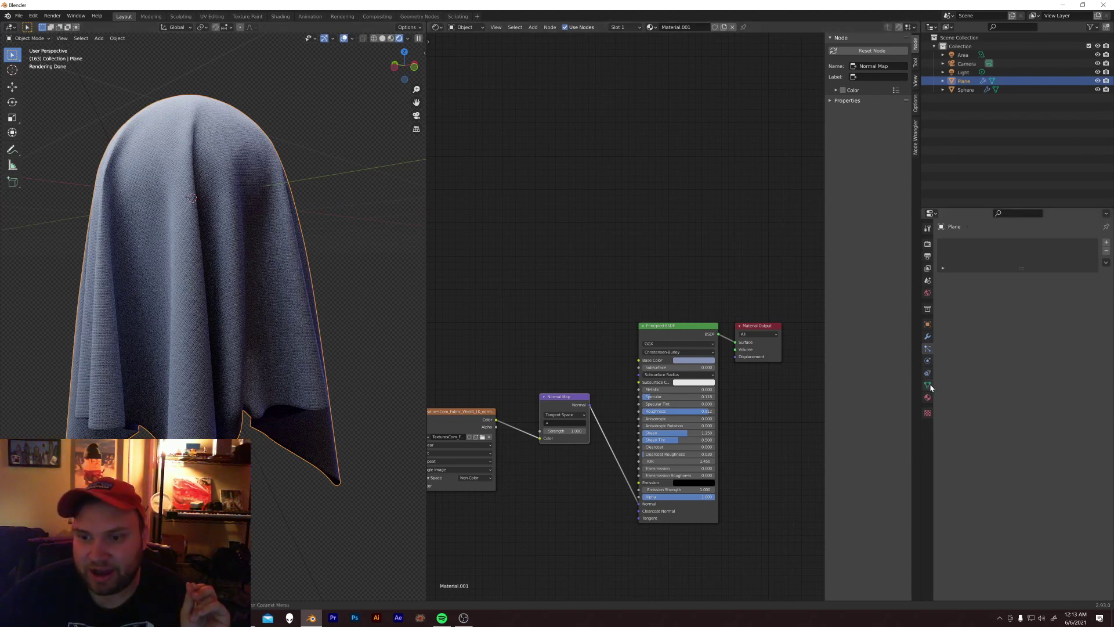
pyautogui.click(1107, 243)
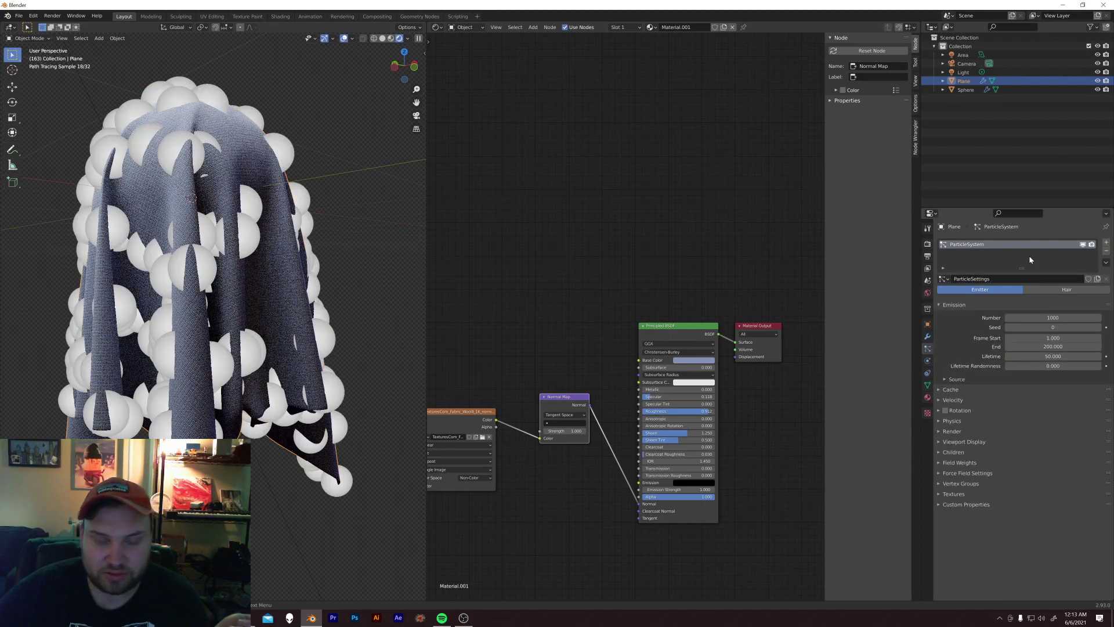
pyautogui.click(1066, 290)
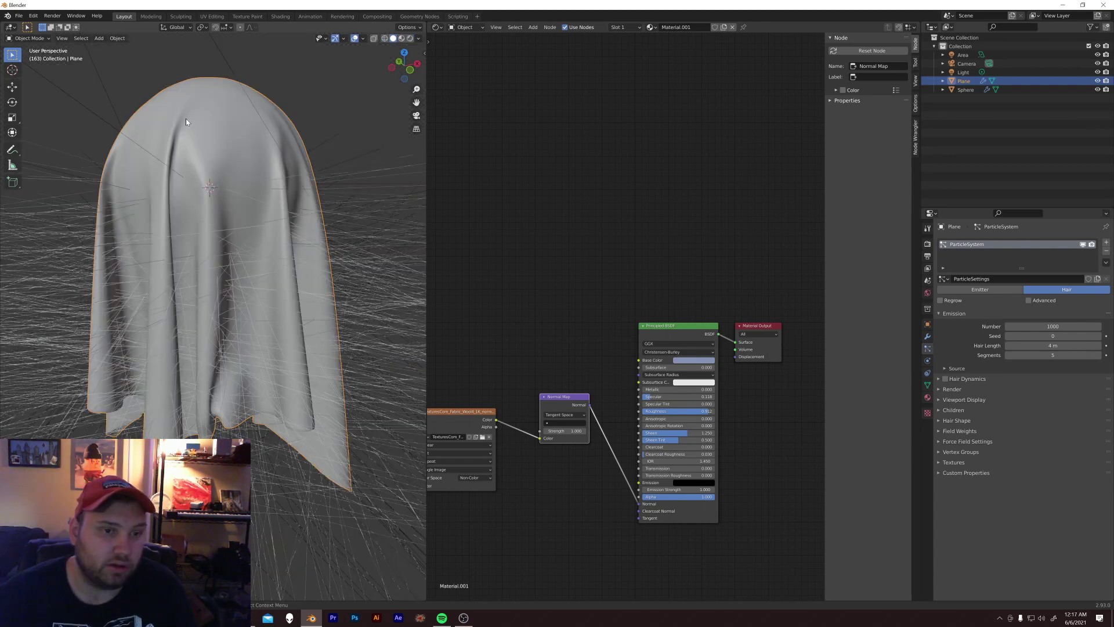
# Step: Examine from several angles how the hairs grow on the outside and underside of the draped cloth
pyautogui.moveTo(169, 144); pyautogui.dragTo(310, 213, button='middle')
pyautogui.scroll(2, 332, 279)
pyautogui.moveTo(332, 280); pyautogui.dragTo(306, 294, button='middle')
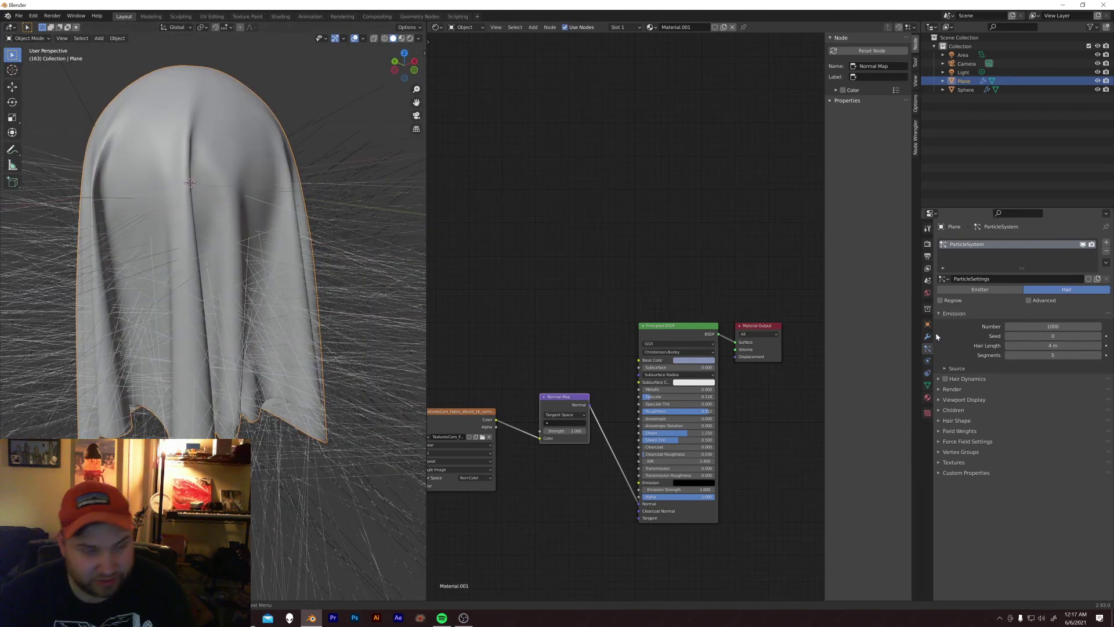
pyautogui.moveTo(187, 264); pyautogui.dragTo(142, 311, button='middle')
pyautogui.scroll(-5, 291, 280)
pyautogui.scroll(5, 314, 233)
pyautogui.scroll(-1, 254, 270)
pyautogui.scroll(3, 274, 245)
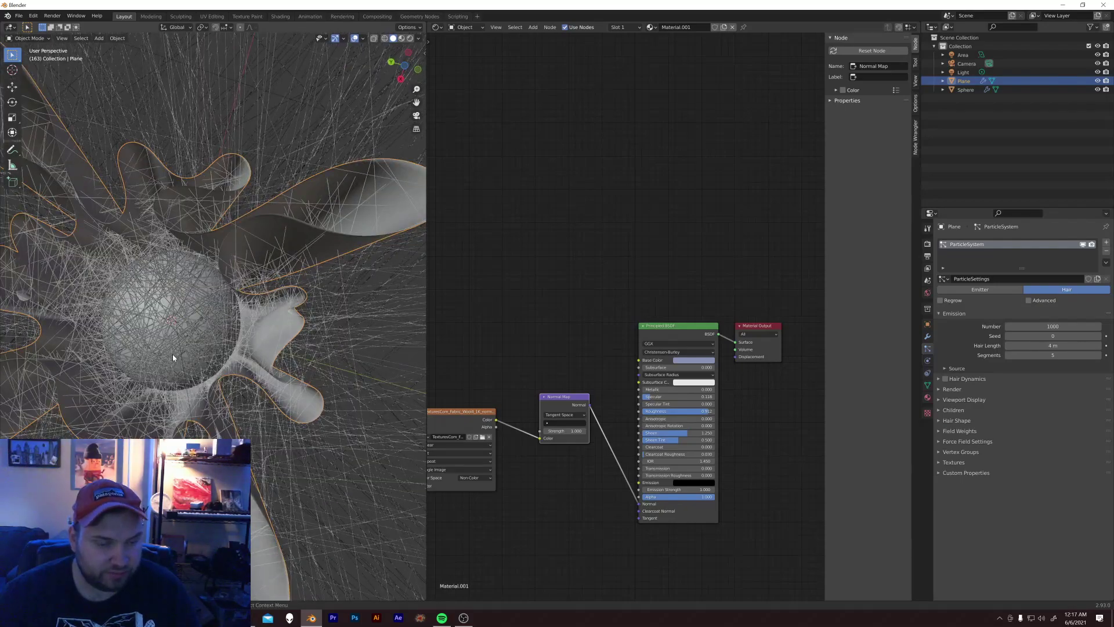
pyautogui.moveTo(173, 355); pyautogui.dragTo(231, 306, button='middle')
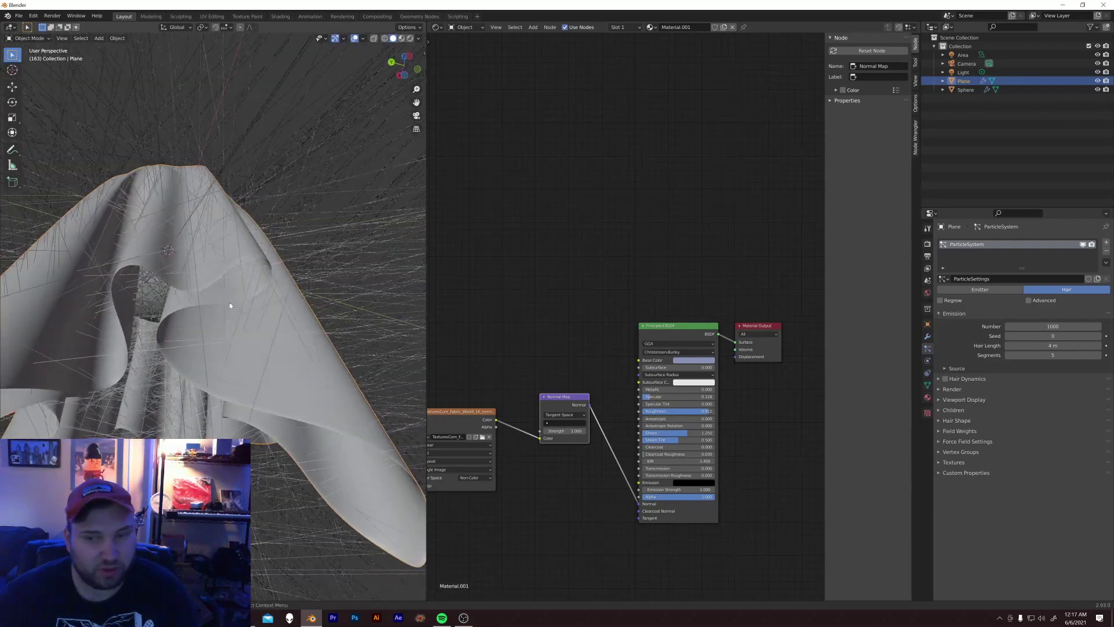
# Step: Move the ParticleSystem modifier to the top of the plane's modifier stack, above Solidify, and check the hairs
pyautogui.click(927, 338)
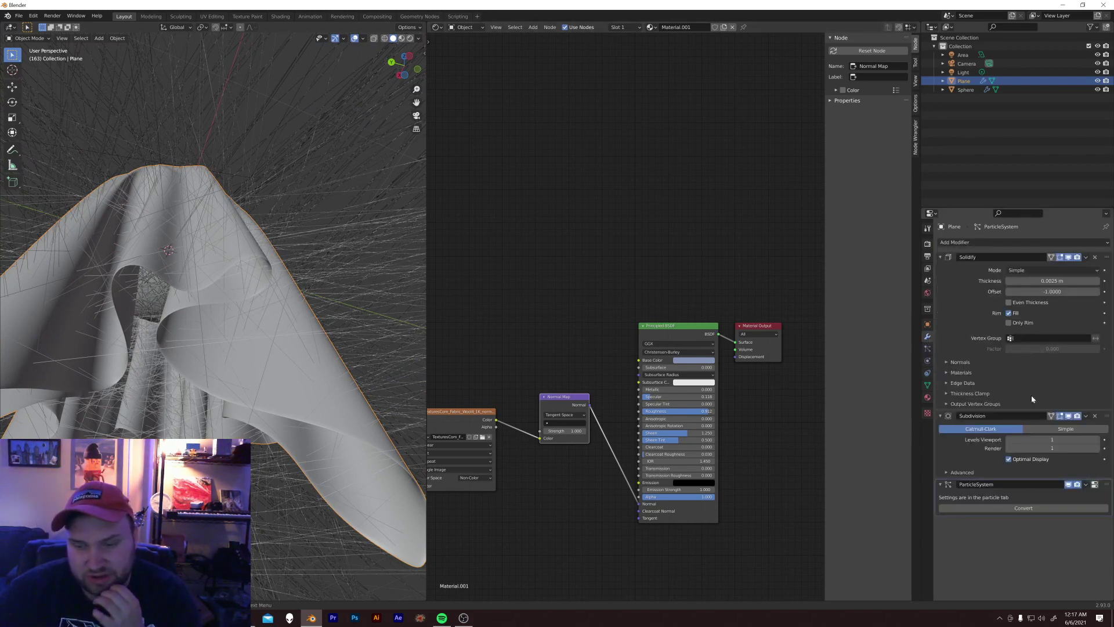
pyautogui.moveTo(1104, 488); pyautogui.dragTo(1092, 253)
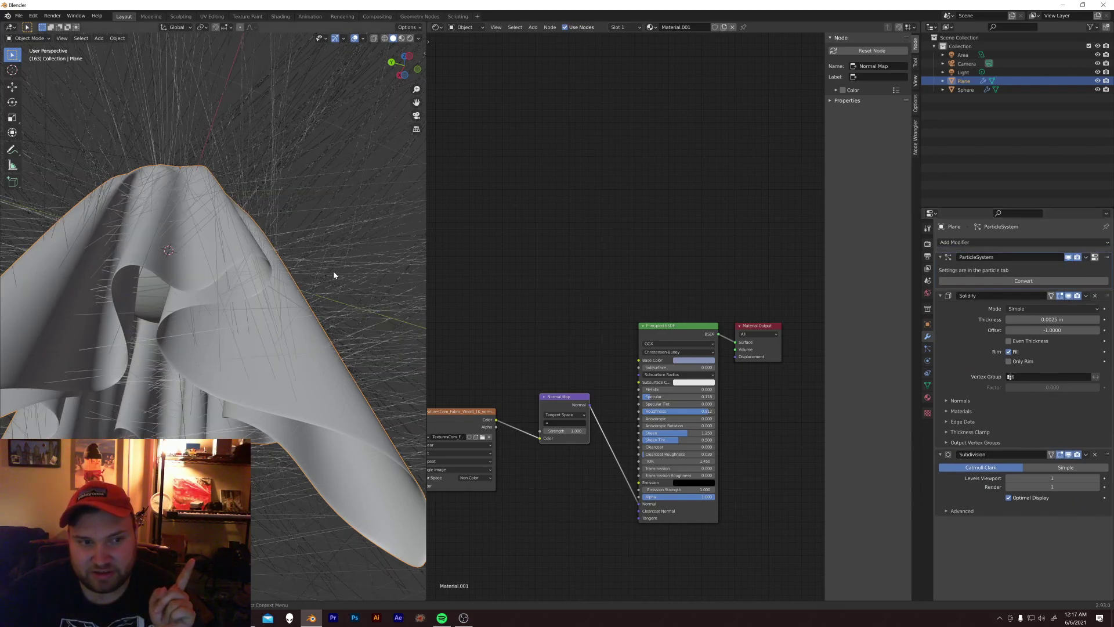
pyautogui.moveTo(335, 274); pyautogui.dragTo(274, 190, button='middle')
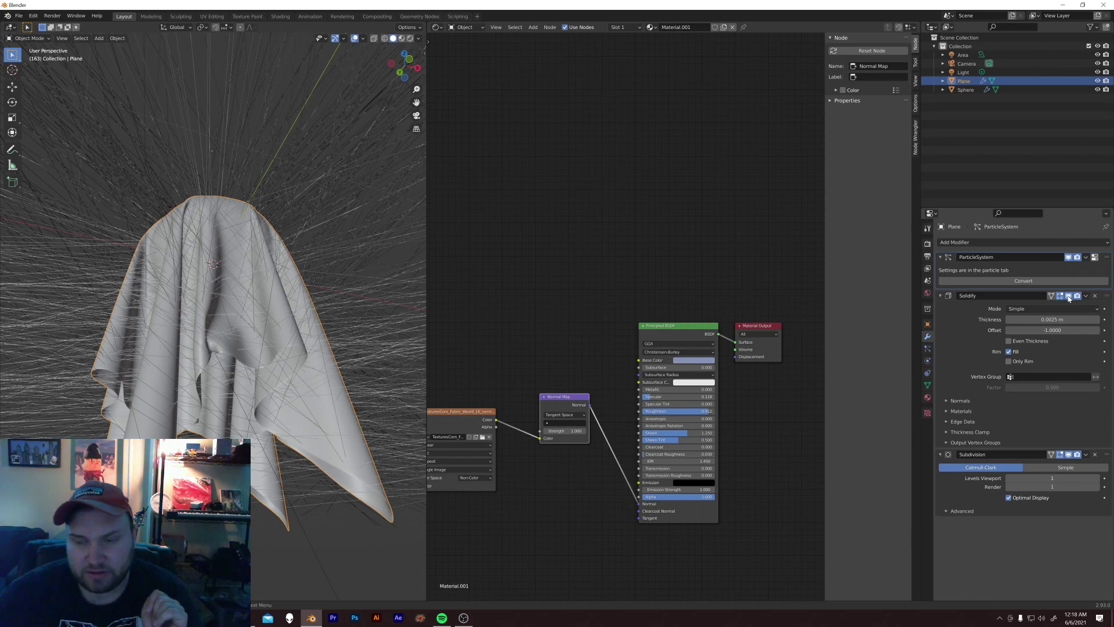
# Step: Turn off the Solidify modifier's viewport display and enable the Face Orientation overlay
pyautogui.click(1068, 297)
pyautogui.moveTo(260, 334); pyautogui.dragTo(328, 96, button='middle')
pyautogui.click(363, 39)
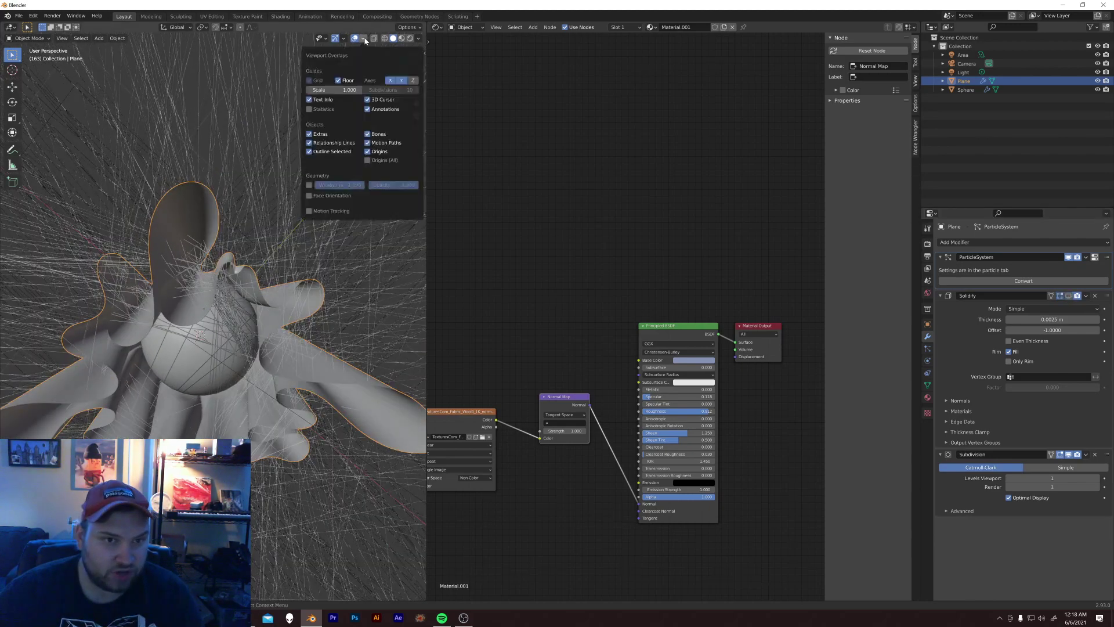
pyautogui.click(309, 196)
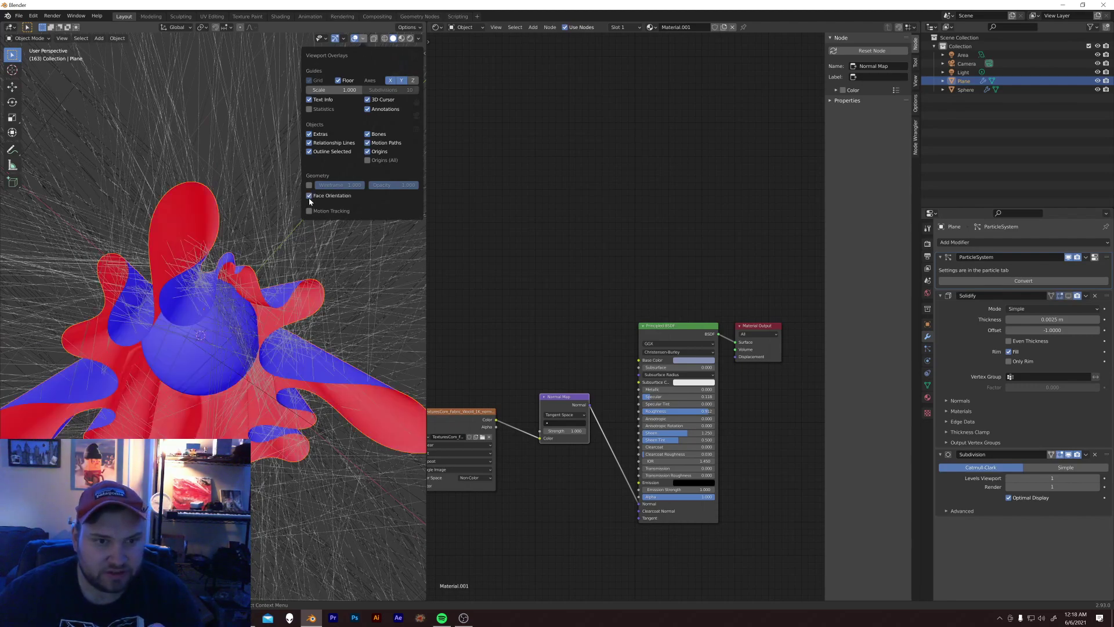
# Step: Compare the face orientation on the cloth's outer surface with that on its underside
pyautogui.moveTo(182, 248); pyautogui.dragTo(254, 245, button='middle')
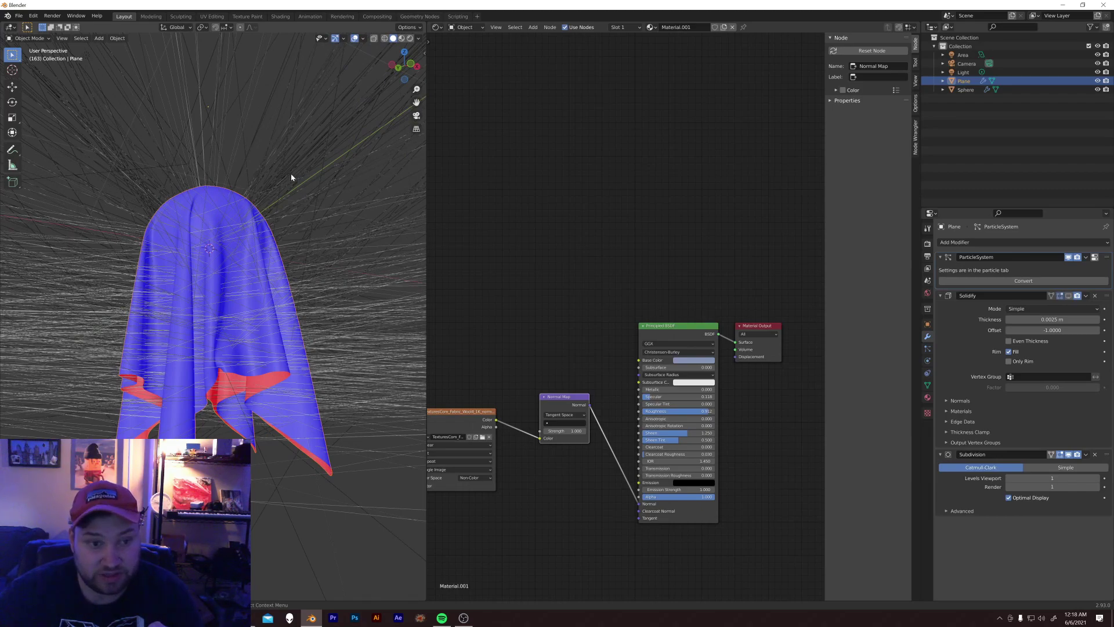
pyautogui.moveTo(307, 169); pyautogui.dragTo(287, 228, button='middle')
pyautogui.moveTo(284, 269); pyautogui.dragTo(253, 255, button='middle')
pyautogui.moveTo(150, 314); pyautogui.dragTo(180, 344, button='middle')
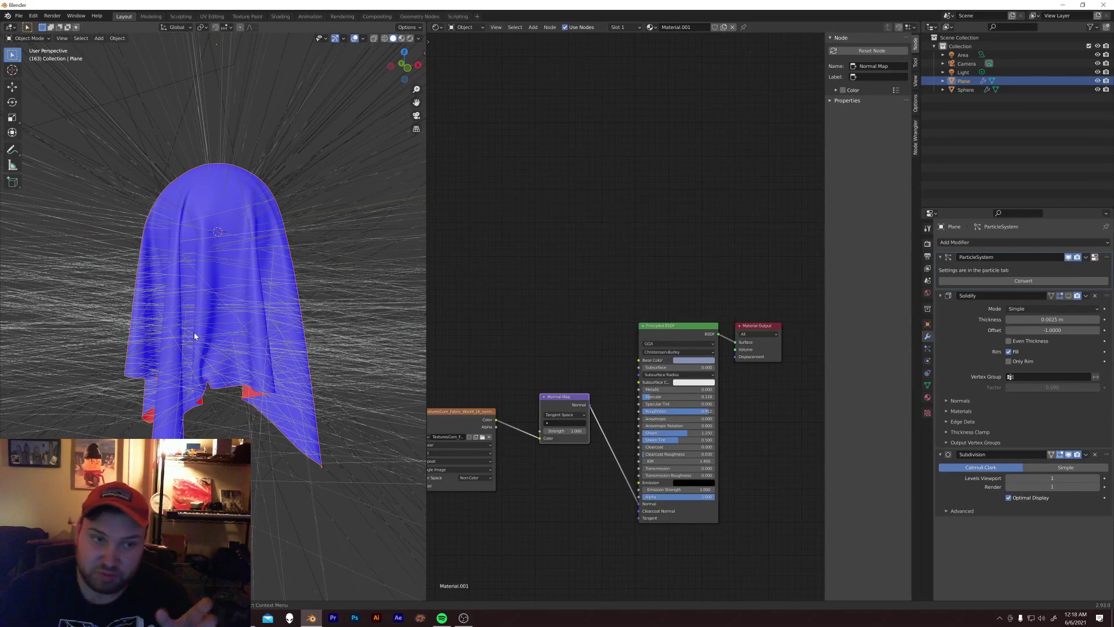
pyautogui.moveTo(207, 268); pyautogui.dragTo(281, 215, button='middle')
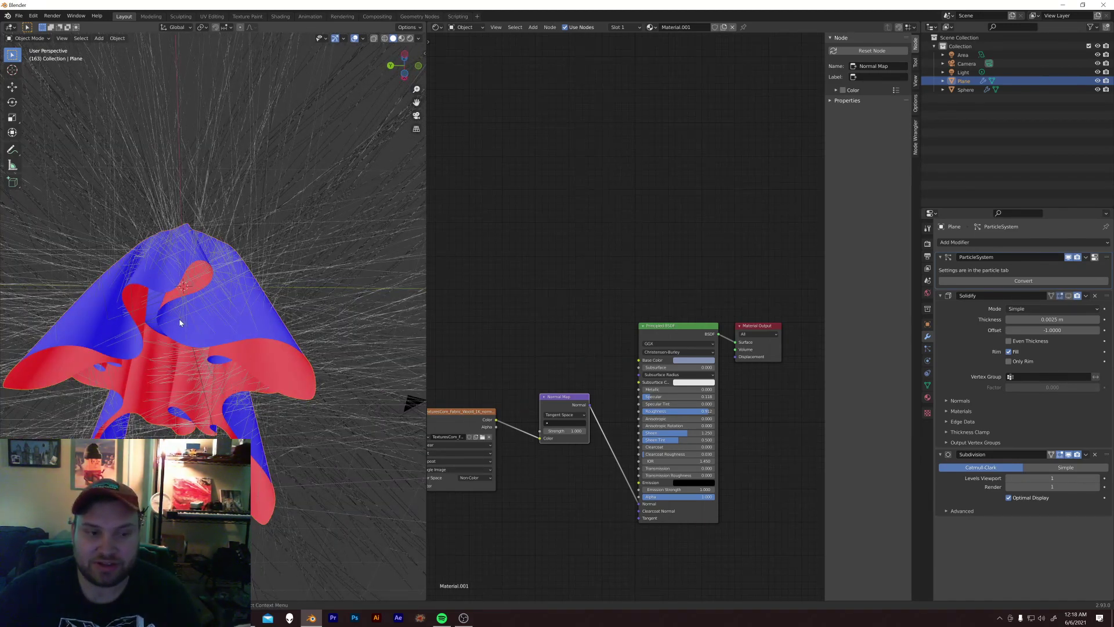
pyautogui.moveTo(180, 322); pyautogui.dragTo(117, 336, button='middle')
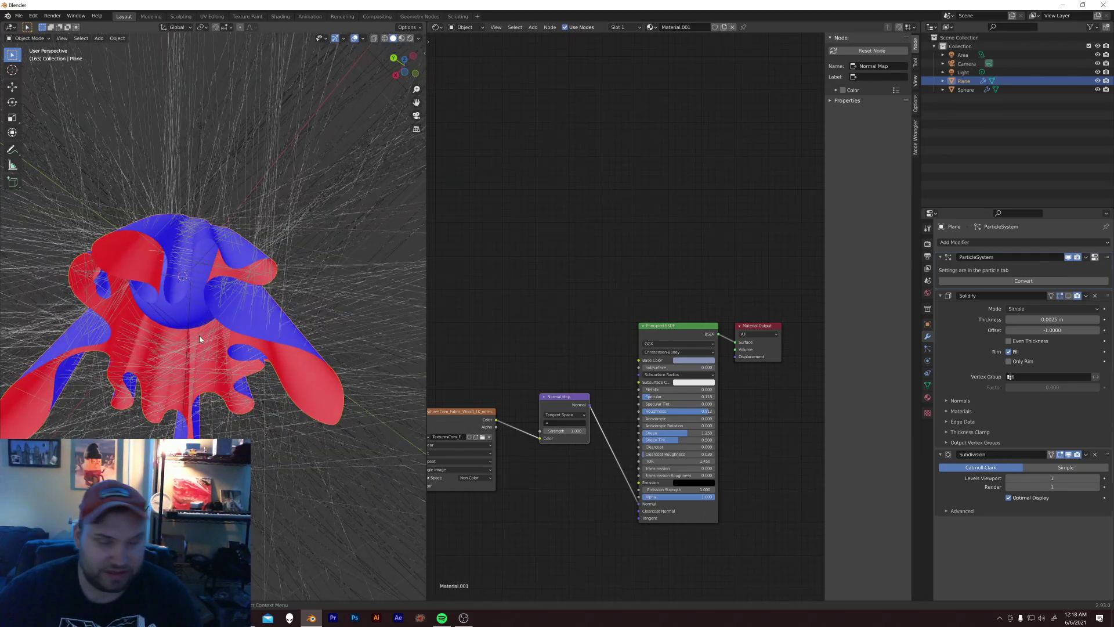
# Step: Turn the Solidify modifier's viewport display back on and inspect the face orientation inside and around the cloth
pyautogui.click(1068, 296)
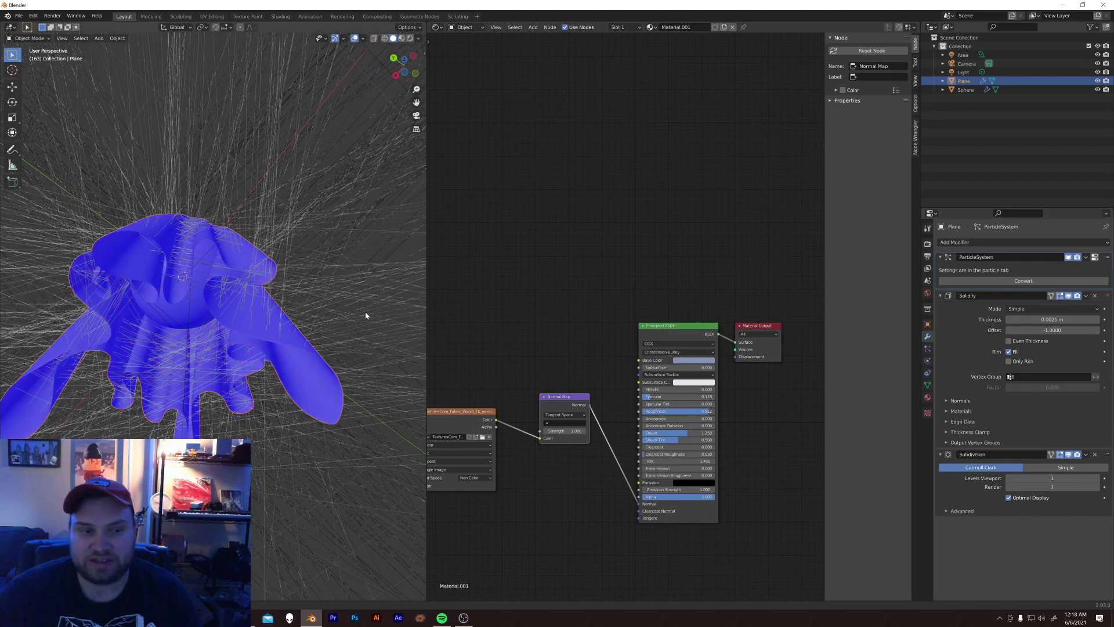
pyautogui.moveTo(365, 313)
pyautogui.mouseDown(button='middle')
pyautogui.moveTo(412, 316)
pyautogui.moveTo(415, 301)
pyautogui.moveTo(388, 322)
pyautogui.moveTo(382, 349)
pyautogui.moveTo(328, 360)
pyautogui.mouseUp(button='middle')
pyautogui.scroll(8, 388, 323)
pyautogui.scroll(5, 327, 357)
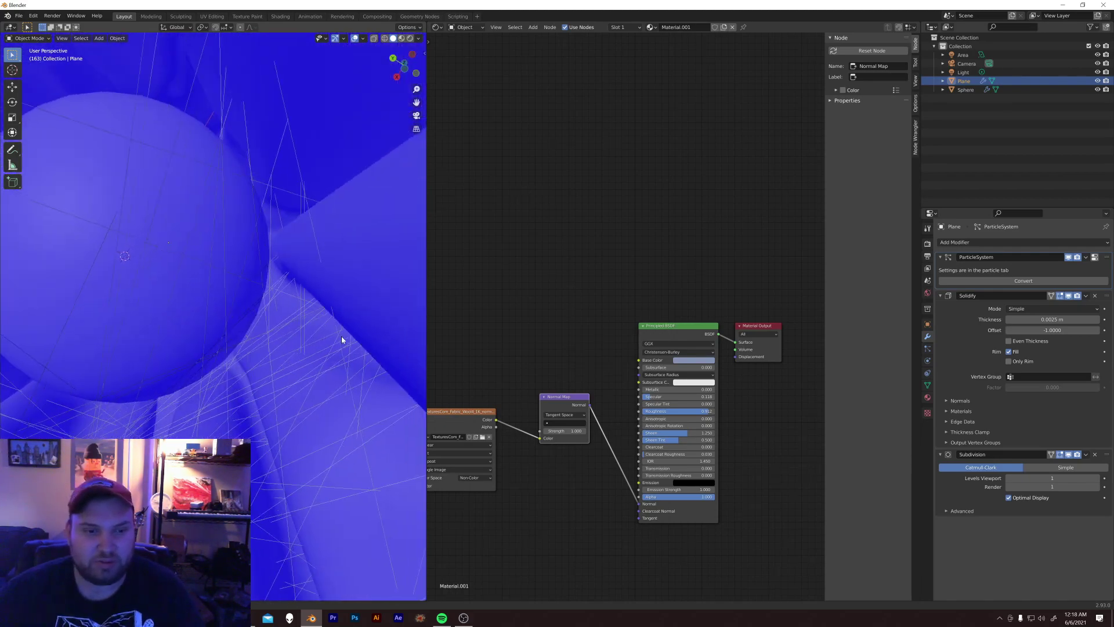
pyautogui.scroll(-4, 304, 337)
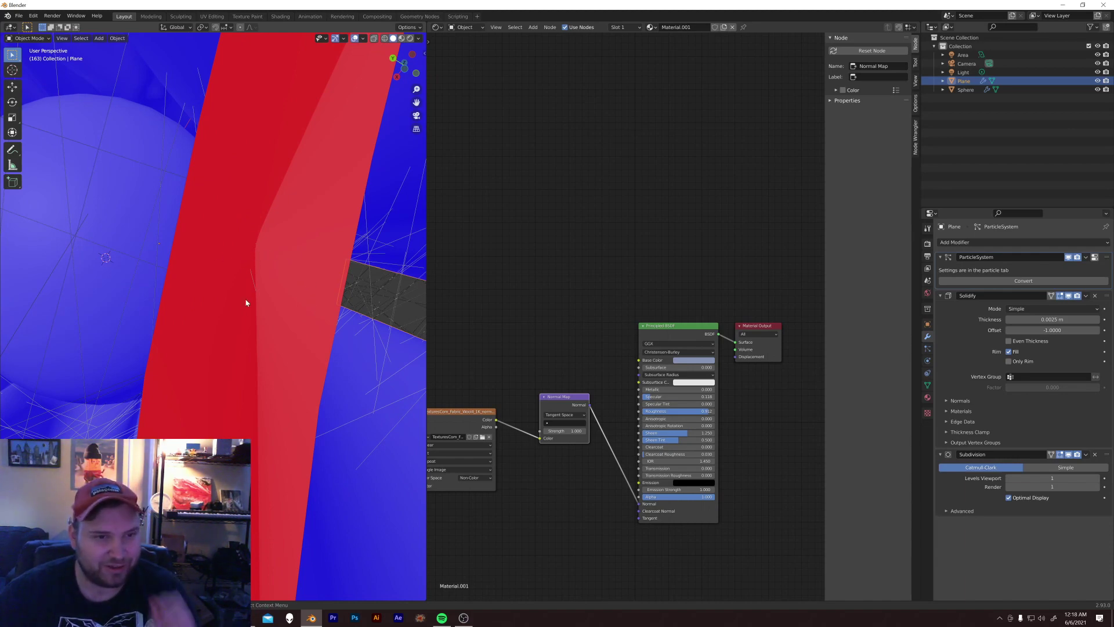
pyautogui.scroll(-6, 275, 267)
pyautogui.moveTo(275, 266); pyautogui.dragTo(281, 346, button='middle')
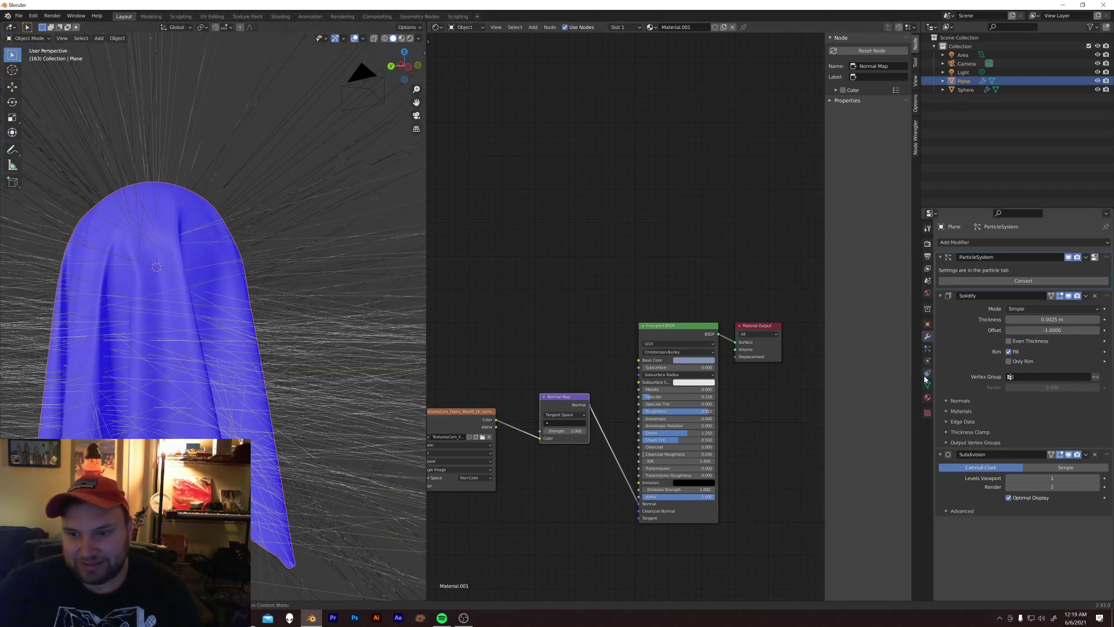
# Step: Set the hair particle Number to 2500 and enable Use Modifier Stack for the emission source
pyautogui.click(927, 349)
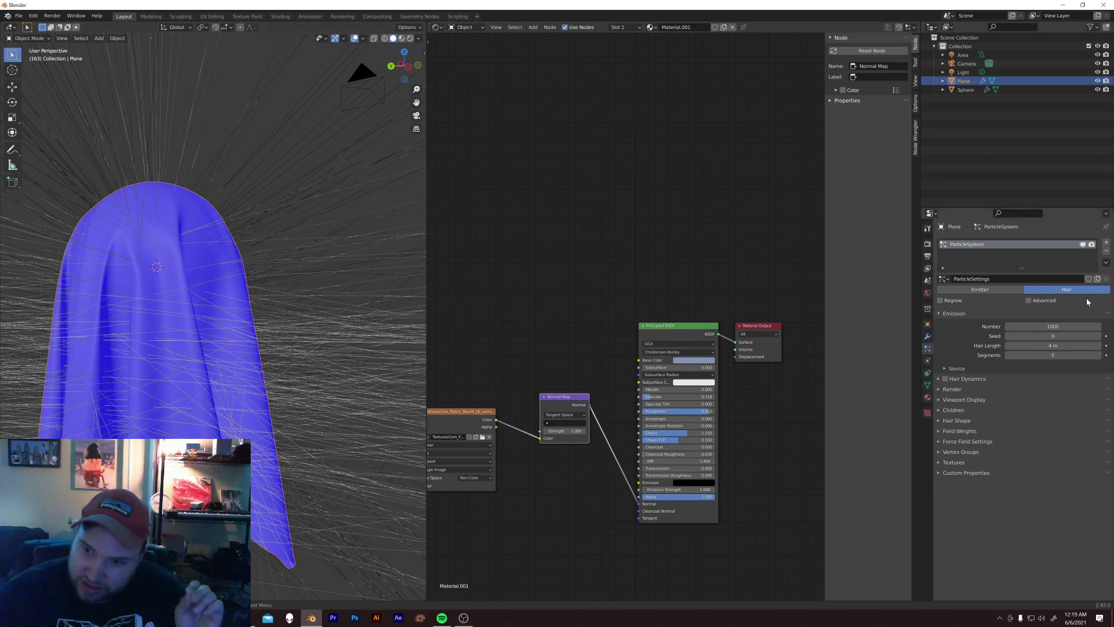
pyautogui.click(1066, 325)
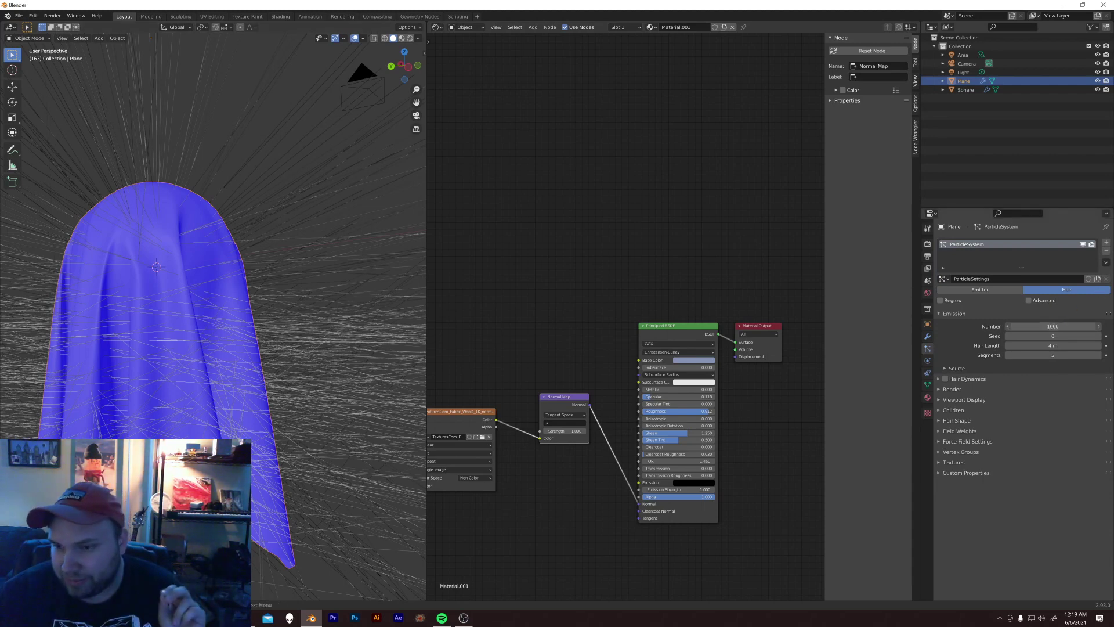
pyautogui.write('2500')
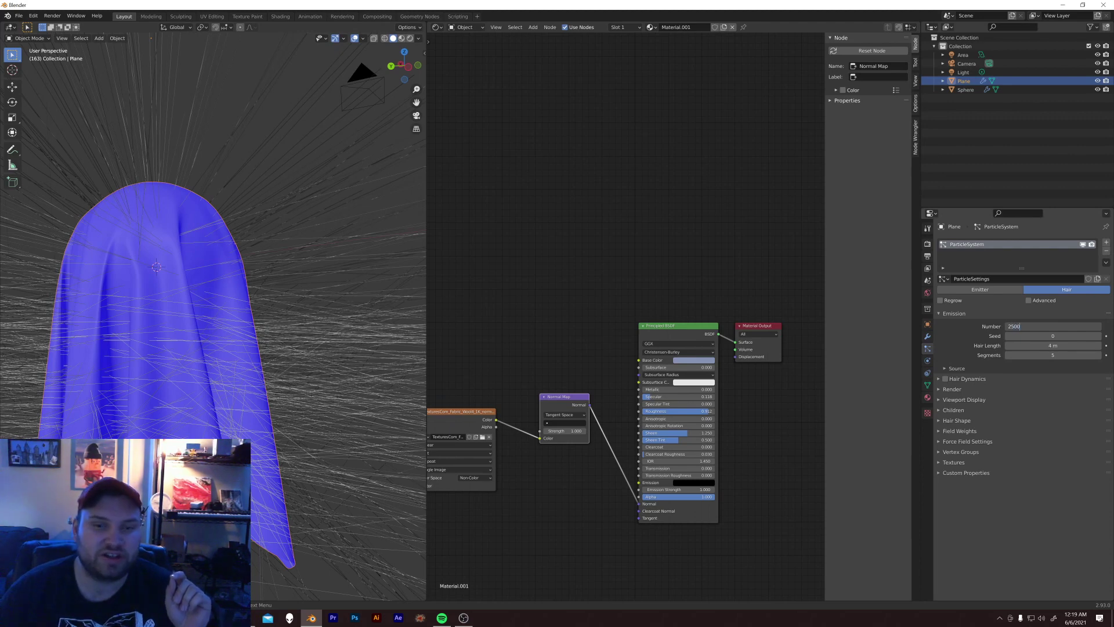
pyautogui.press('Return')
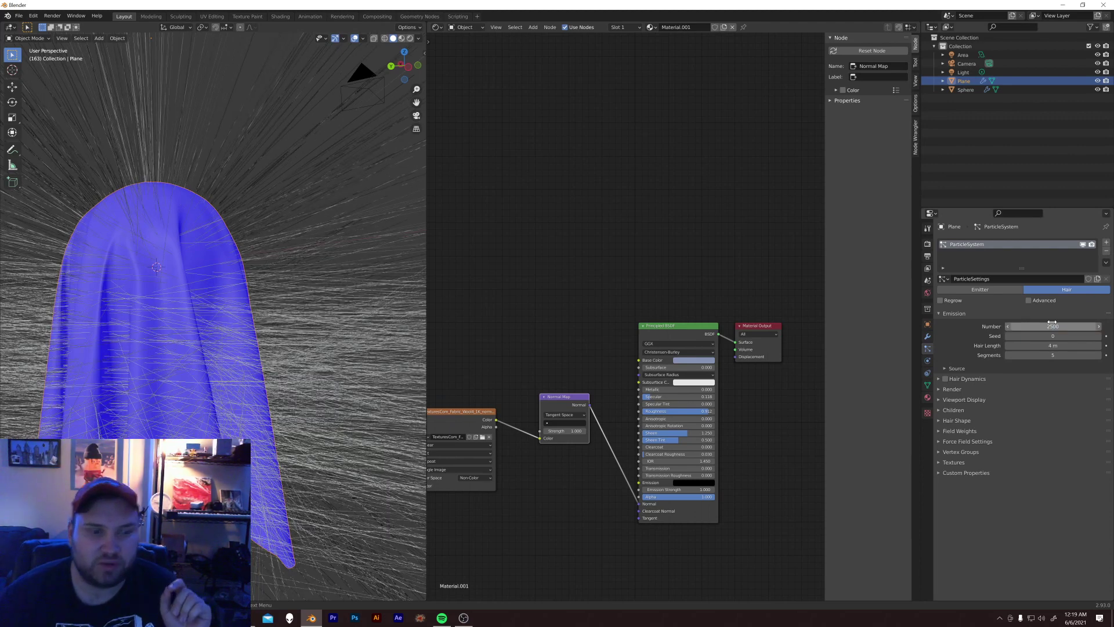
pyautogui.click(947, 369)
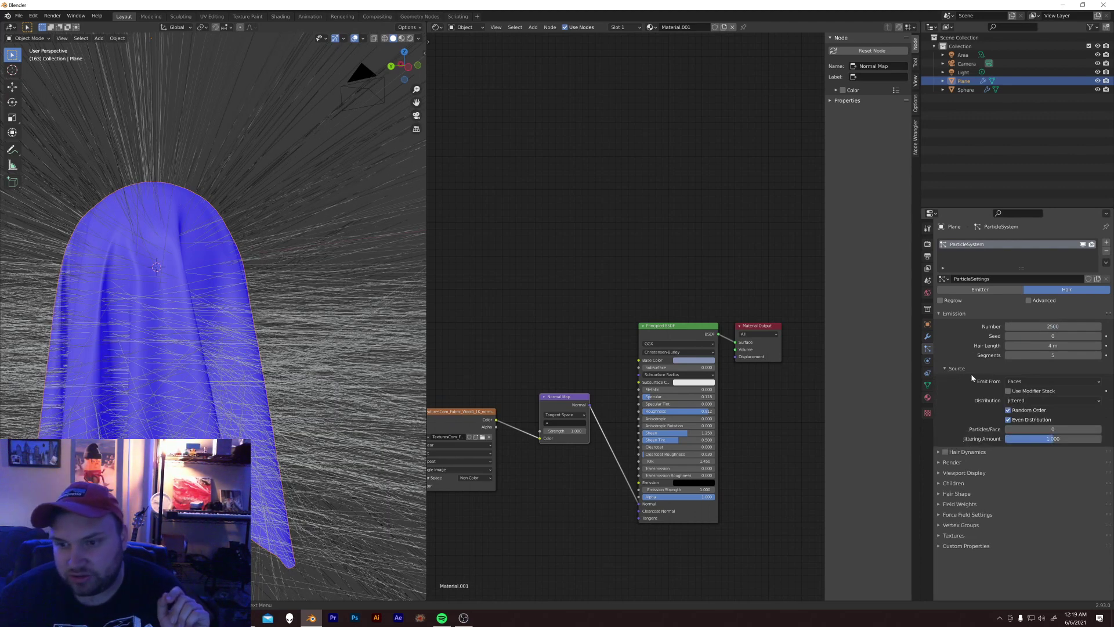
pyautogui.click(1009, 391)
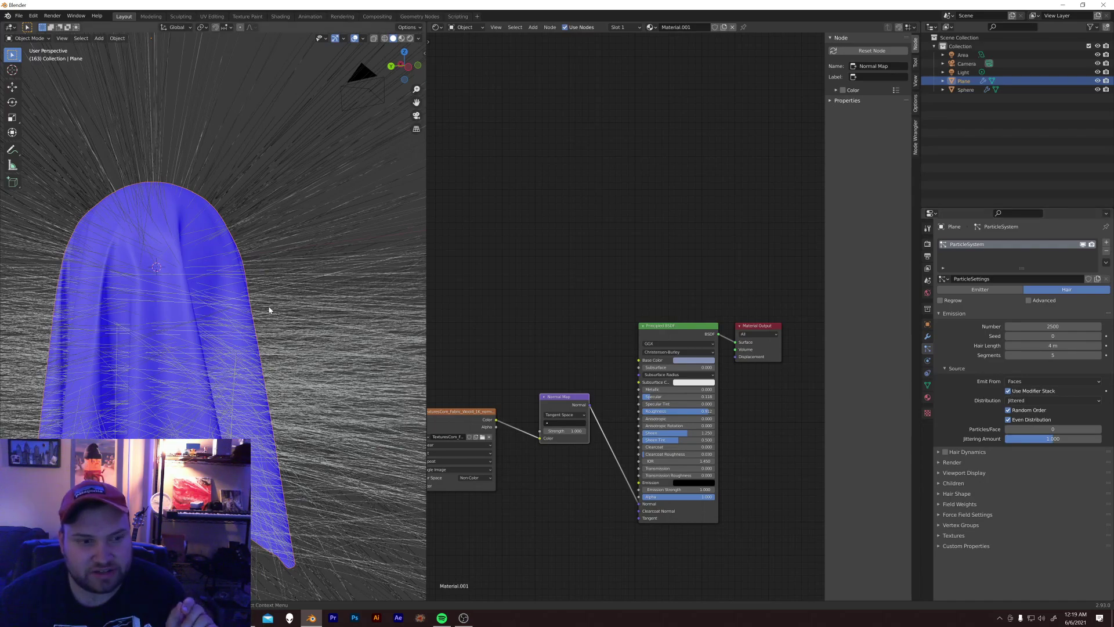
pyautogui.moveTo(261, 311); pyautogui.dragTo(328, 235, button='middle')
# Step: Set the Hair Length to 0.01 m and look closely at the hairs on the cloth
pyautogui.click(1014, 346)
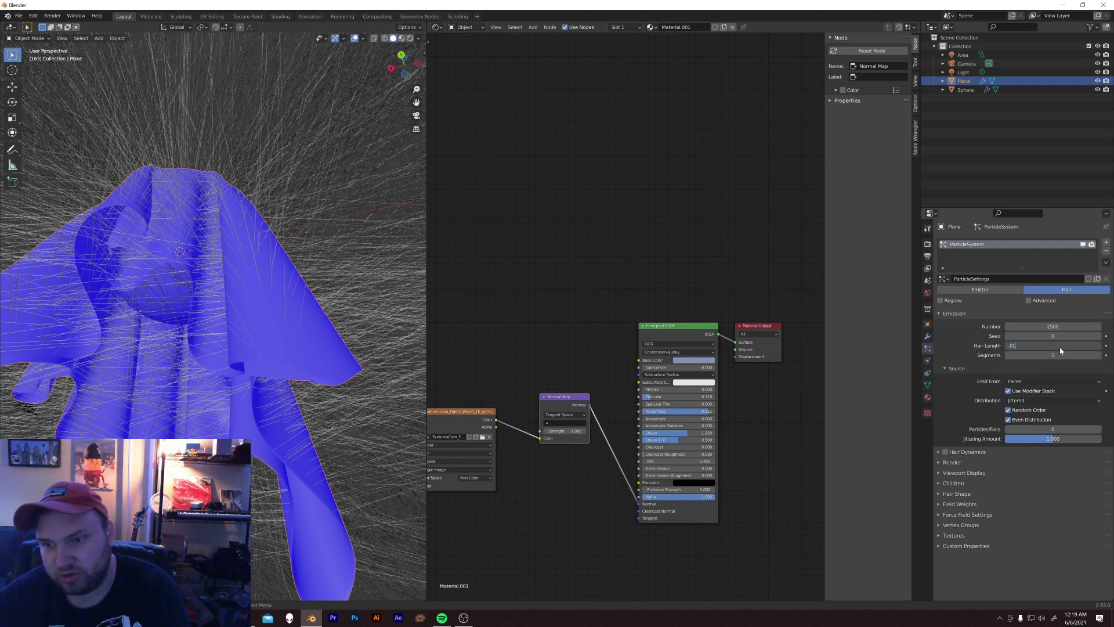
pyautogui.press('Return')
pyautogui.moveTo(323, 232); pyautogui.dragTo(280, 221, button='middle')
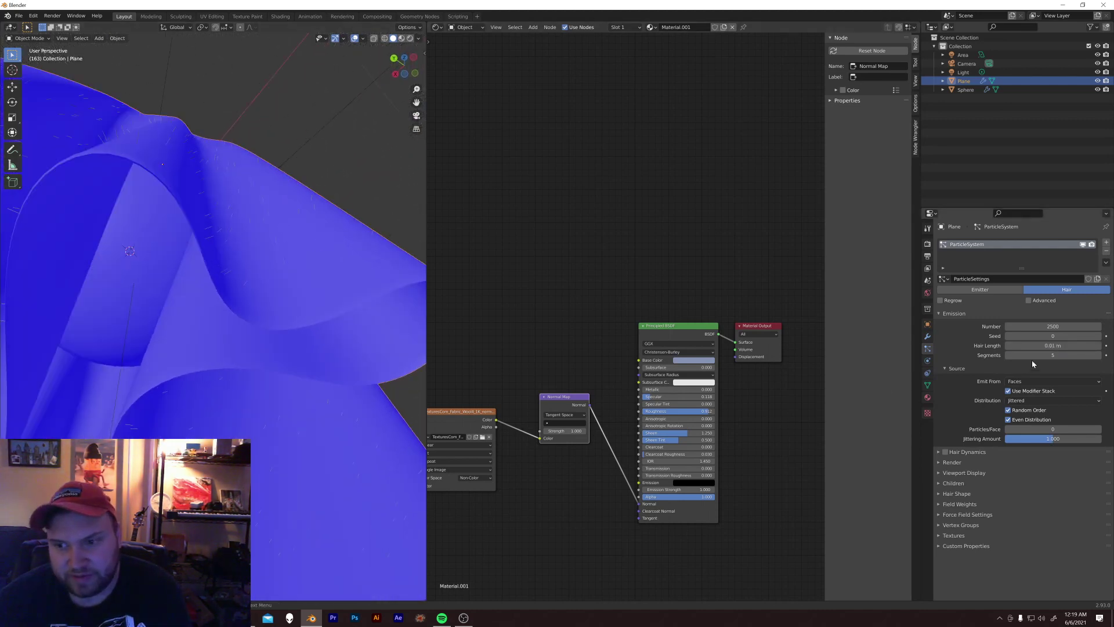
# Step: Reduce the Hair Length further, to 0 m as displayed
pyautogui.click(1025, 346)
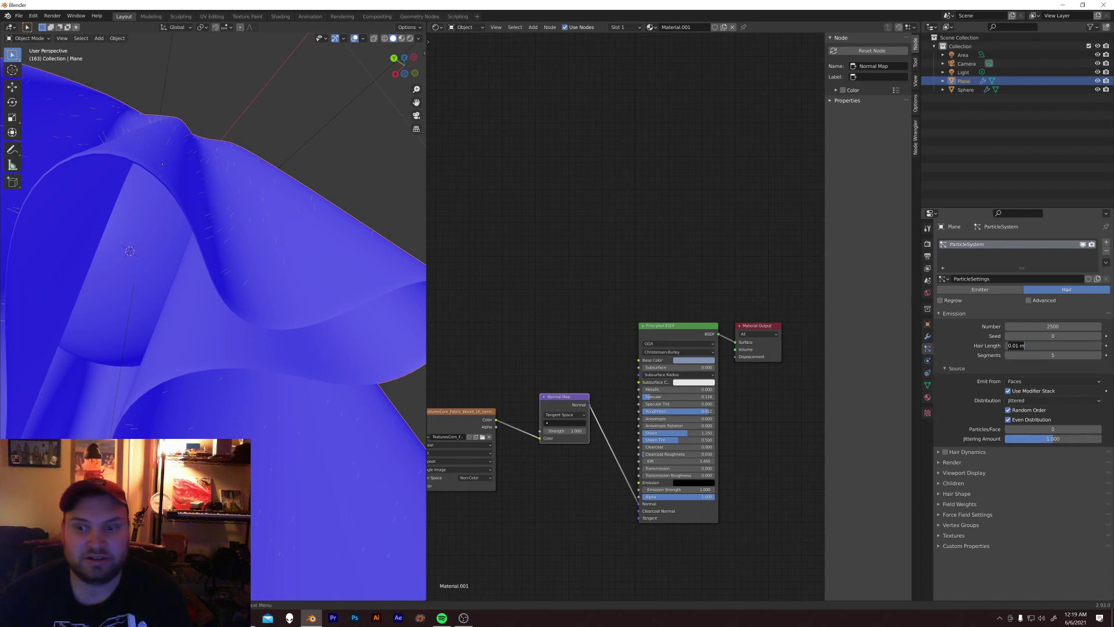
pyautogui.press('BackSpace')
pyautogui.press('BackSpace')
pyautogui.press('BackSpace')
pyautogui.press('BackSpace')
pyautogui.press('BackSpace')
pyautogui.press('Return')
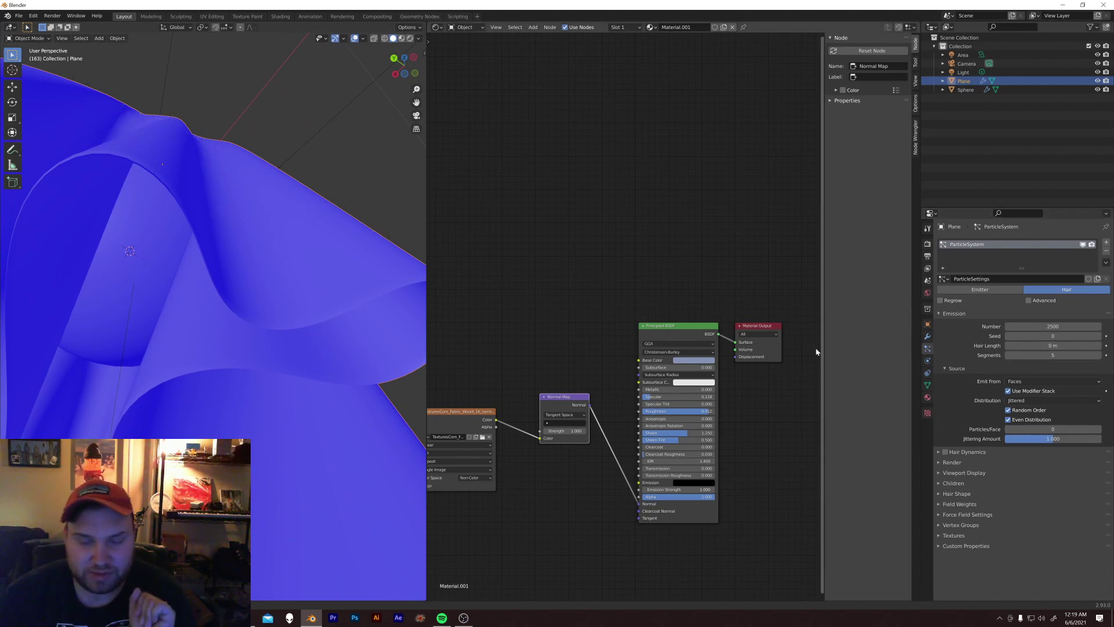
# Step: Set the hair system's Children to Interpolated and open the children's Roughness settings
pyautogui.click(940, 484)
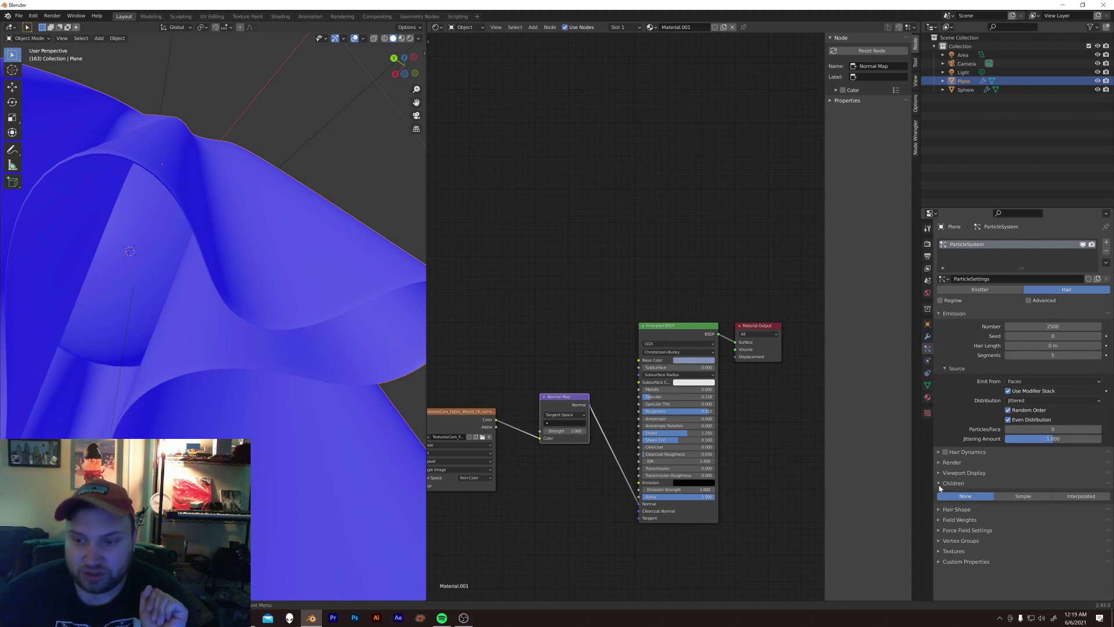
pyautogui.click(1097, 497)
pyautogui.scroll(-3, 1000, 442)
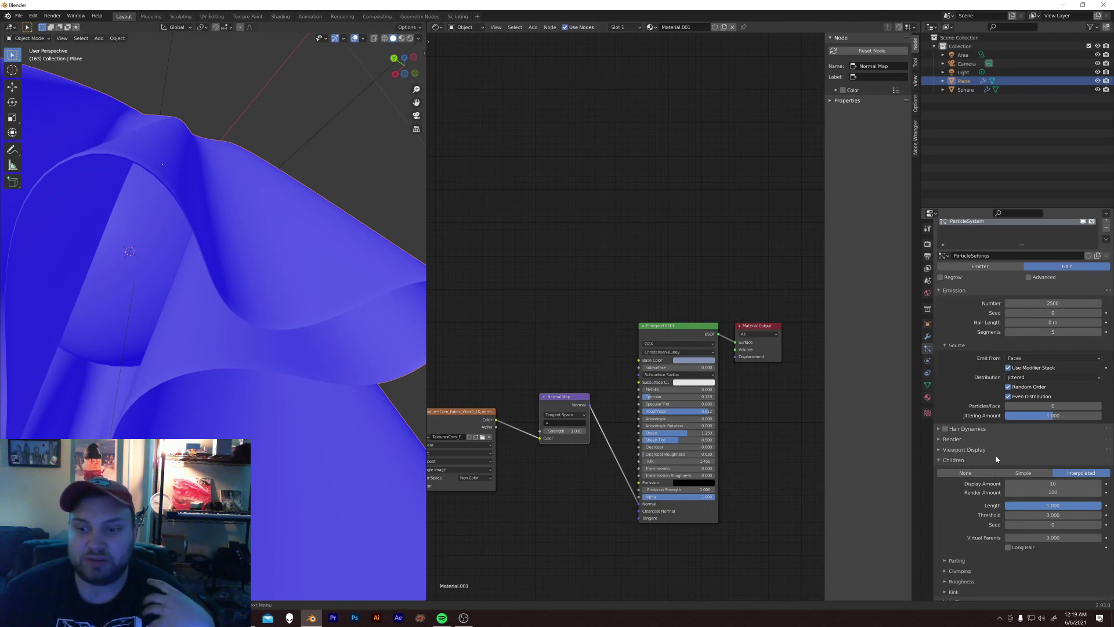
pyautogui.click(952, 549)
pyautogui.scroll(-3, 952, 549)
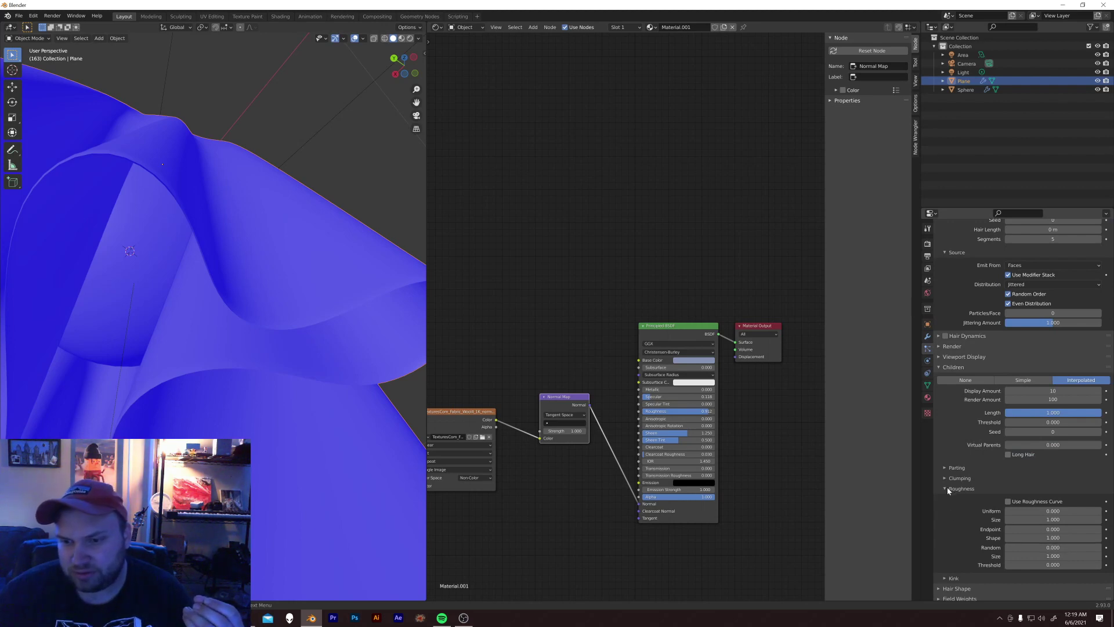
pyautogui.click(946, 367)
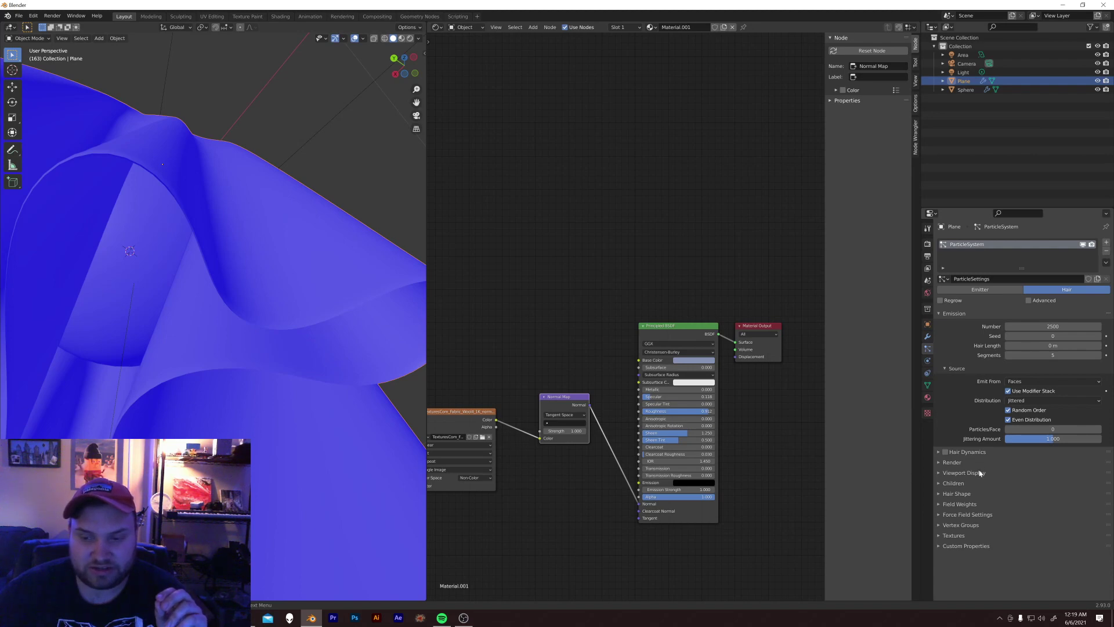
pyautogui.click(940, 484)
pyautogui.scroll(-2, 946, 478)
pyautogui.scroll(-2, 965, 462)
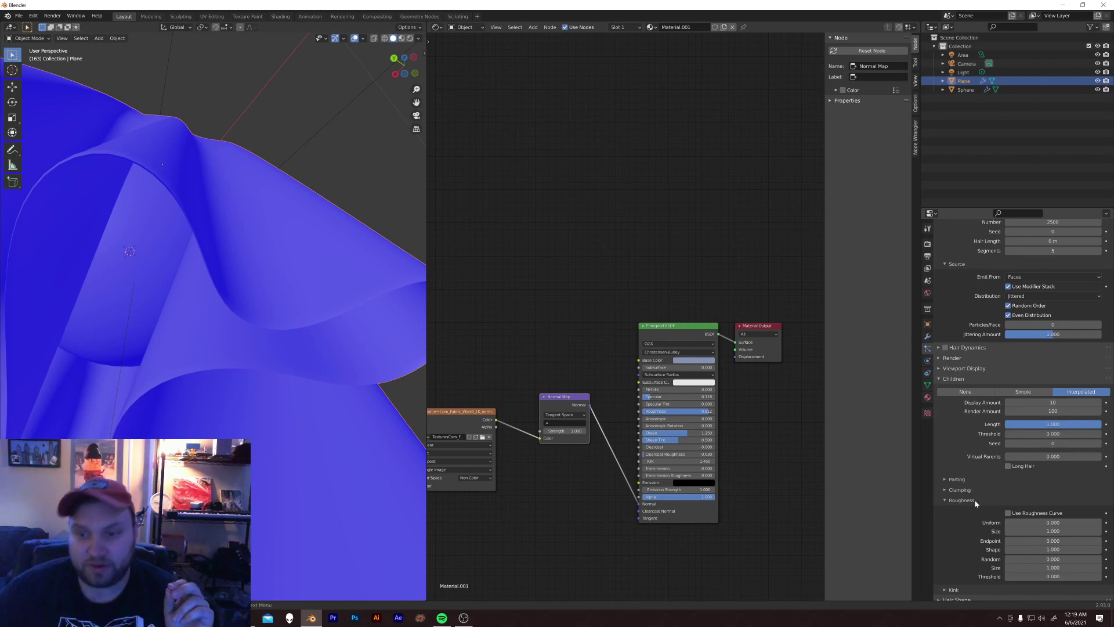
# Step: Set the children's Random roughness to 0.034 and check the hairs across the cloth and up close
pyautogui.scroll(-2, 969, 506)
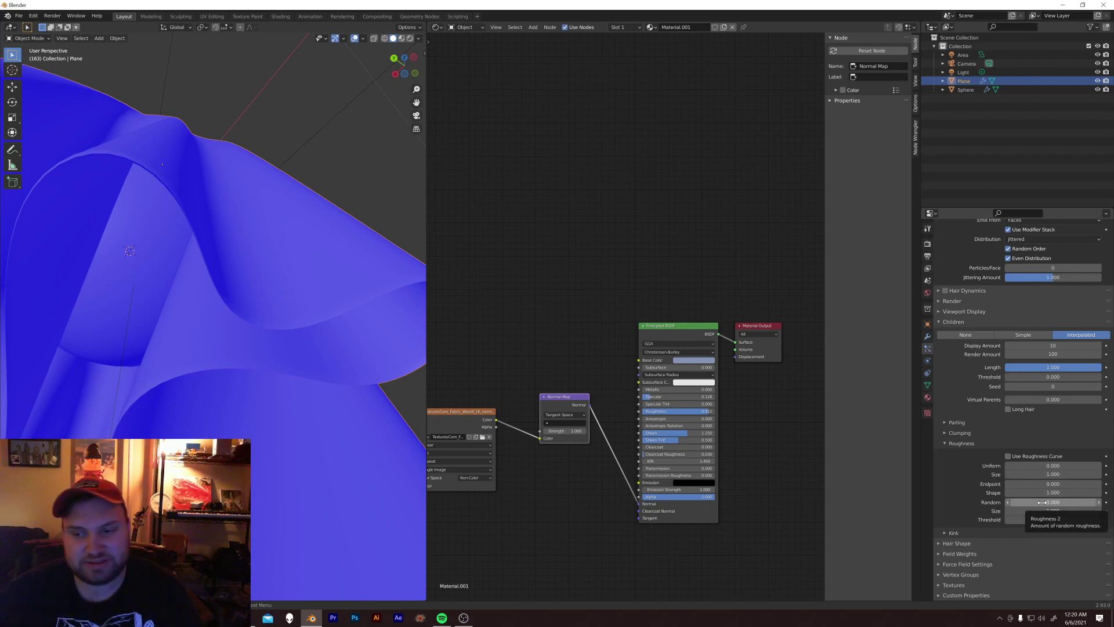
pyautogui.moveTo(1027, 502); pyautogui.dragTo(1042, 503)
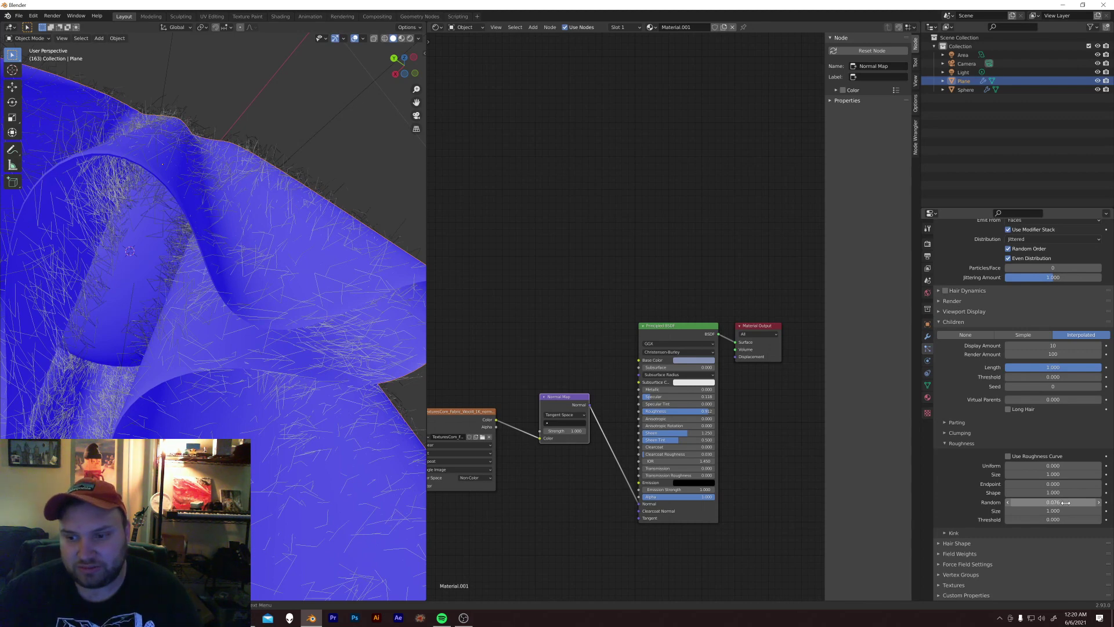
pyautogui.click(1065, 503)
pyautogui.write('0')
pyautogui.press('Return')
pyautogui.moveTo(1066, 502); pyautogui.dragTo(1032, 503)
pyautogui.scroll(-9, 169, 294)
pyautogui.moveTo(187, 355); pyautogui.dragTo(191, 313, button='middle')
pyautogui.scroll(8, 273, 349)
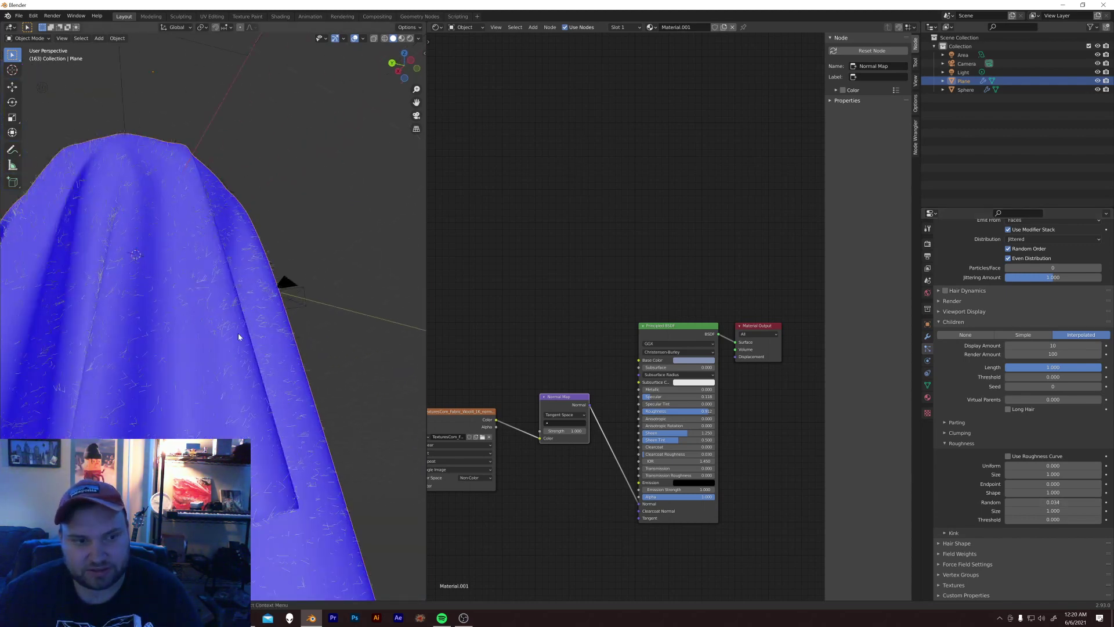
pyautogui.moveTo(266, 376); pyautogui.dragTo(281, 364, button='middle')
pyautogui.scroll(3, 280, 362)
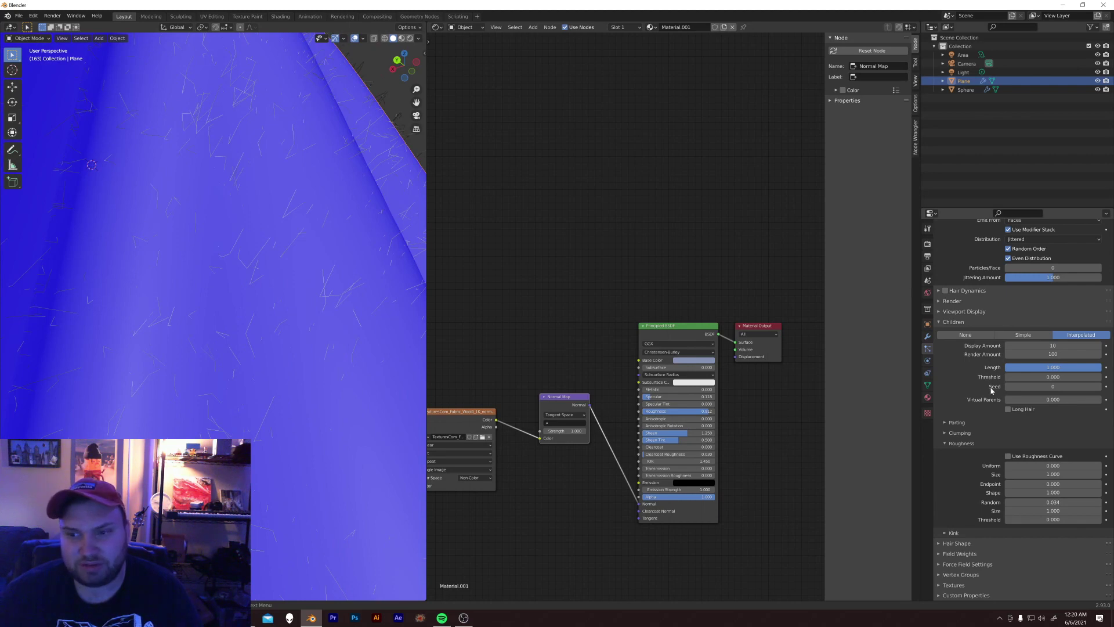
# Step: Set the hair system's Viewport Display Strand Steps to 6 and check the curvature of the hairs
pyautogui.click(940, 311)
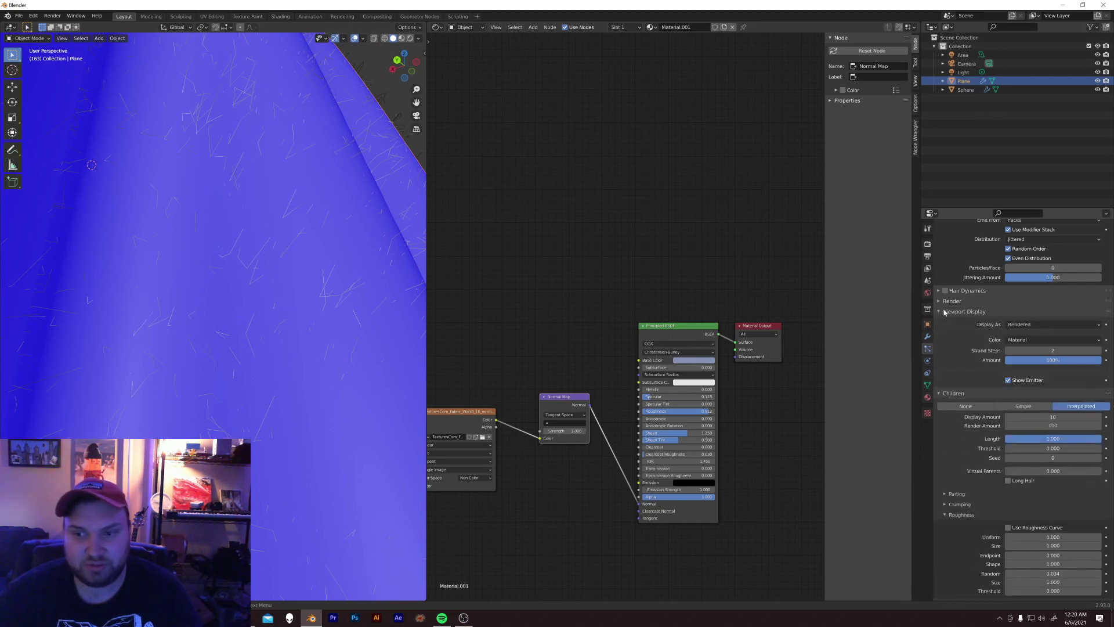
pyautogui.click(1102, 351)
pyautogui.click(1102, 351)
pyautogui.click(1102, 351)
pyautogui.click(1102, 351)
pyautogui.scroll(-5, 182, 291)
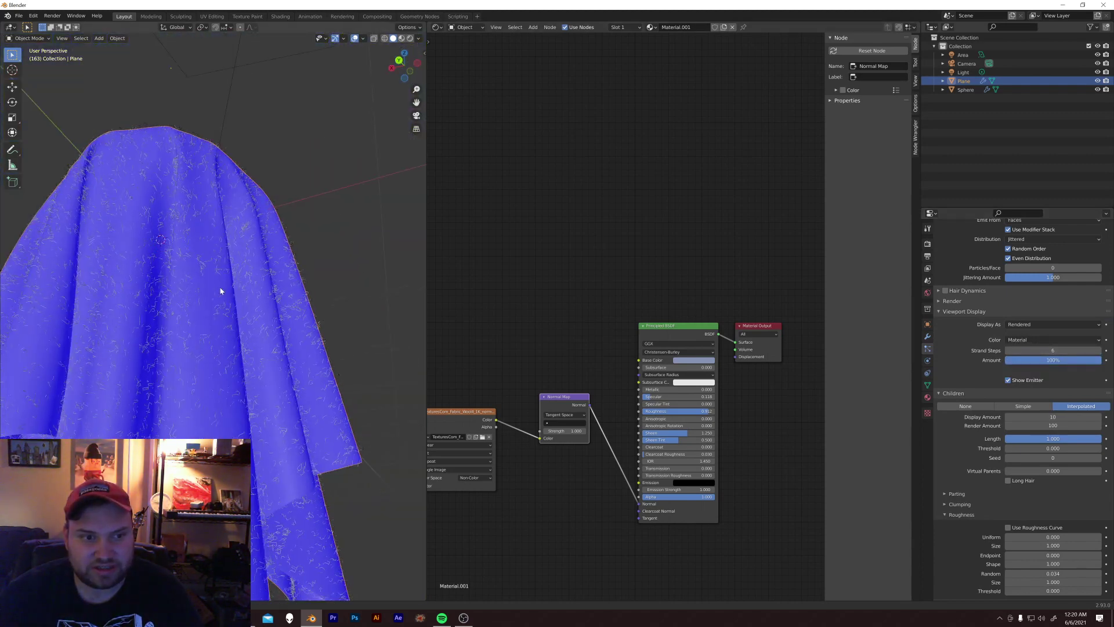
pyautogui.scroll(4, 223, 289)
pyautogui.moveTo(234, 265); pyautogui.dragTo(226, 309, button='middle')
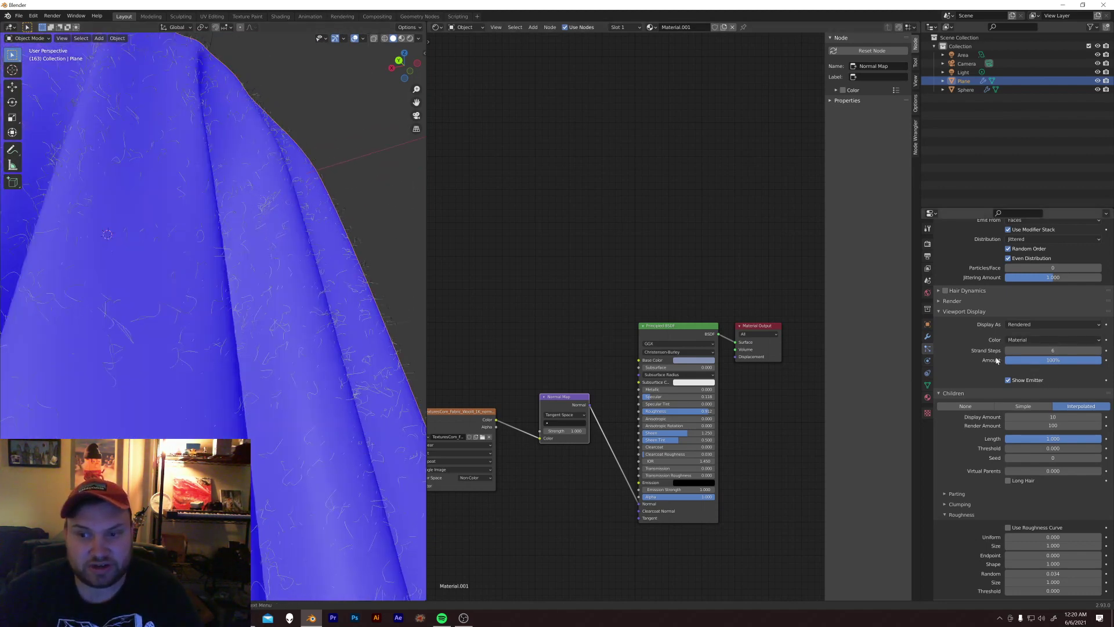
# Step: Try setting the hair's Render path Steps to 5 with B-Spline enabled
pyautogui.scroll(1, 952, 335)
pyautogui.scroll(5, 964, 333)
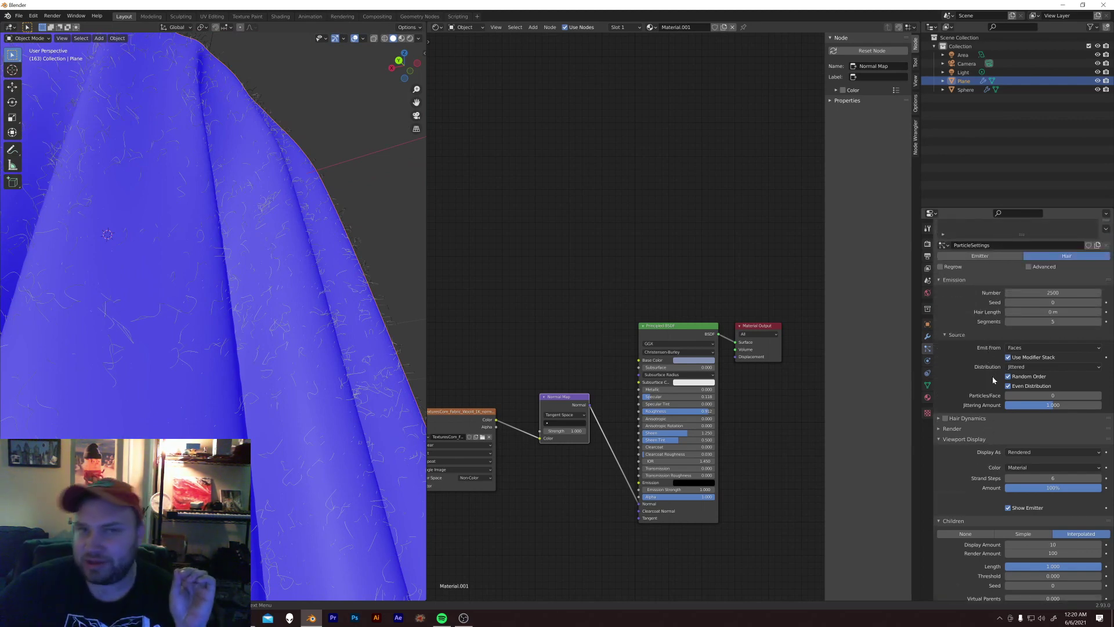
pyautogui.scroll(-2, 993, 380)
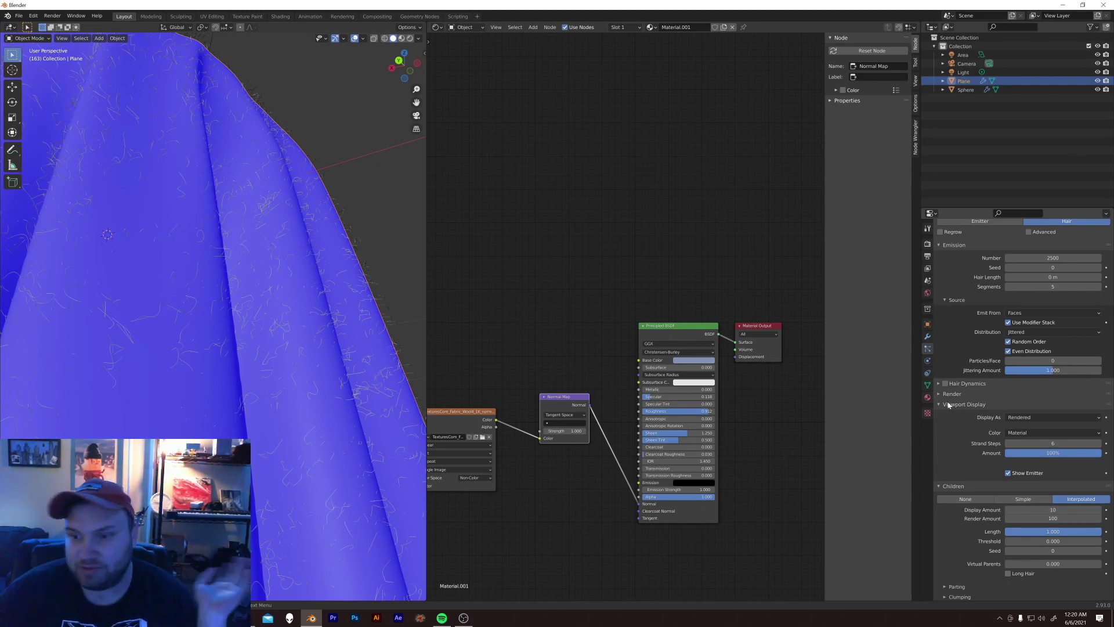
pyautogui.scroll(2, 1007, 326)
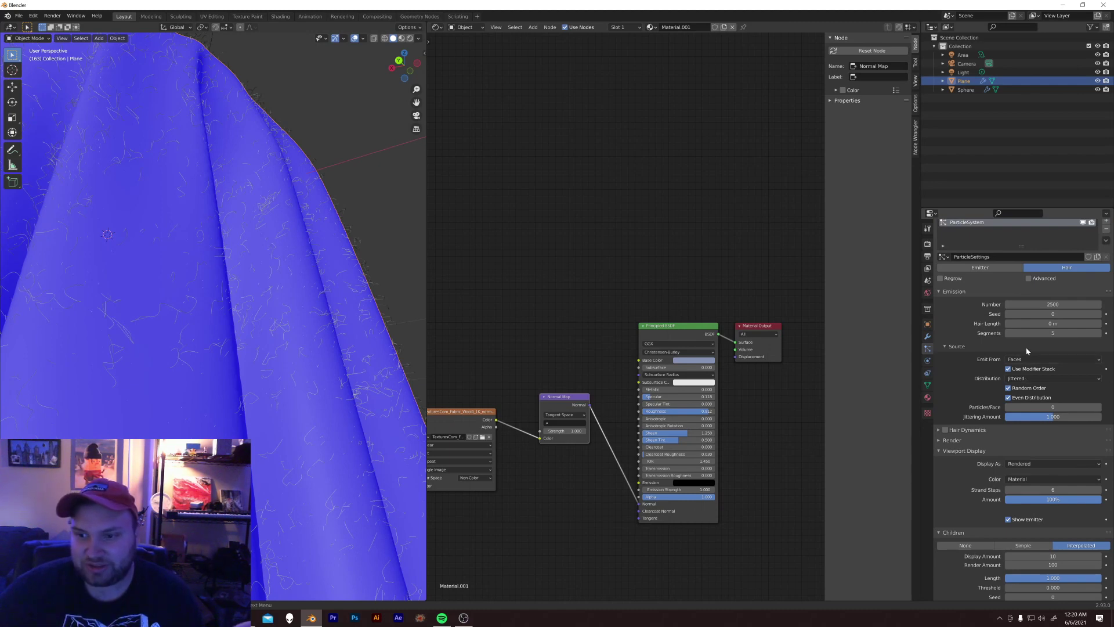
pyautogui.scroll(-1, 1032, 526)
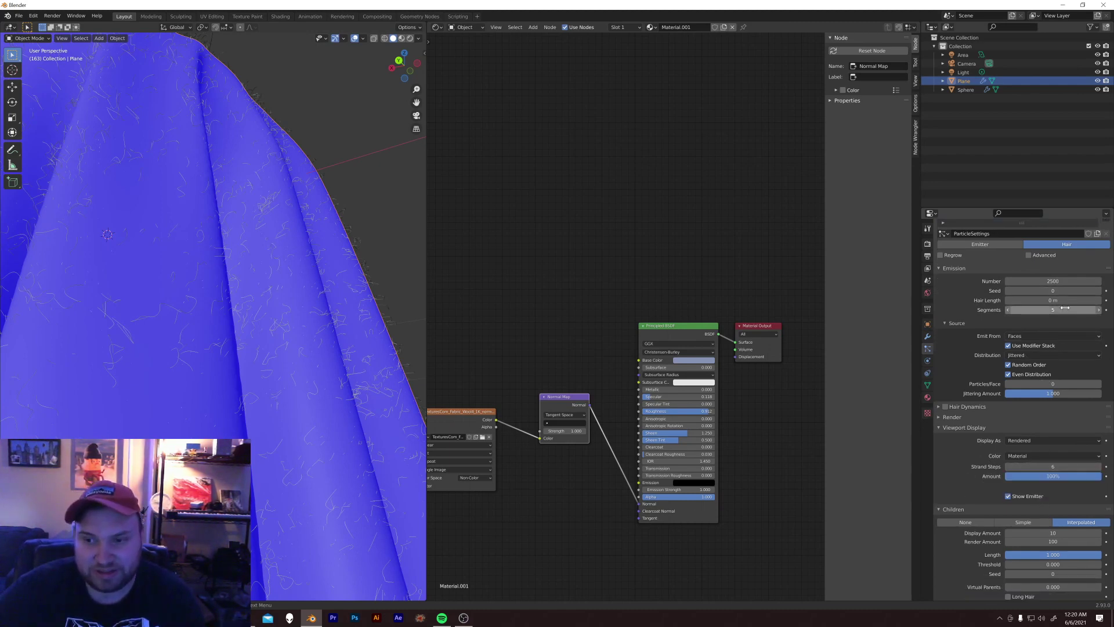
pyautogui.click(939, 417)
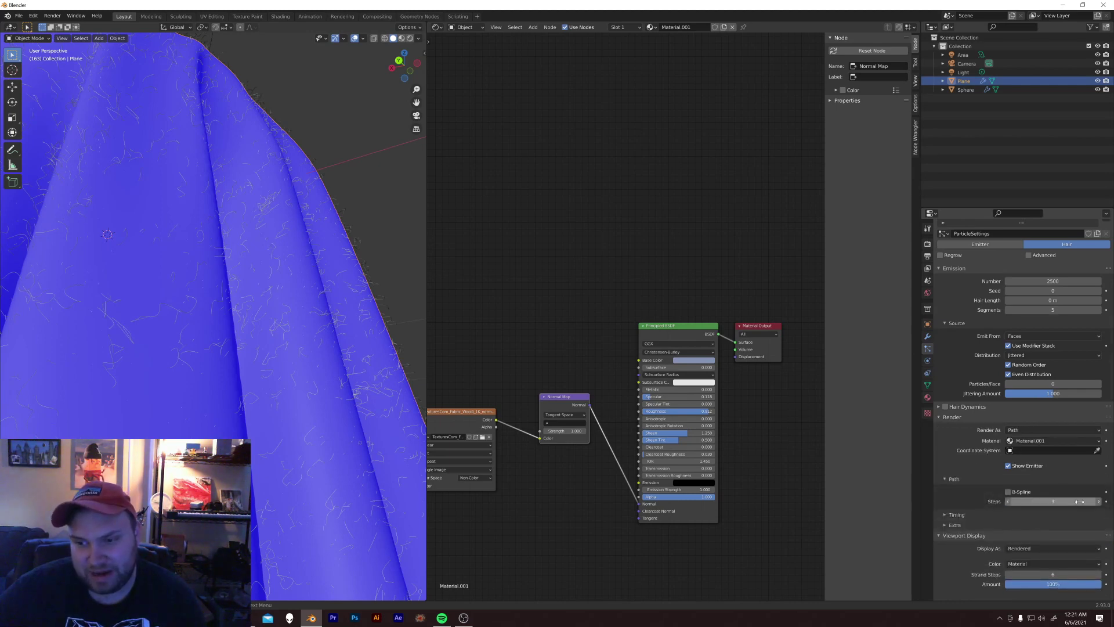
pyautogui.scroll(-2, 1085, 497)
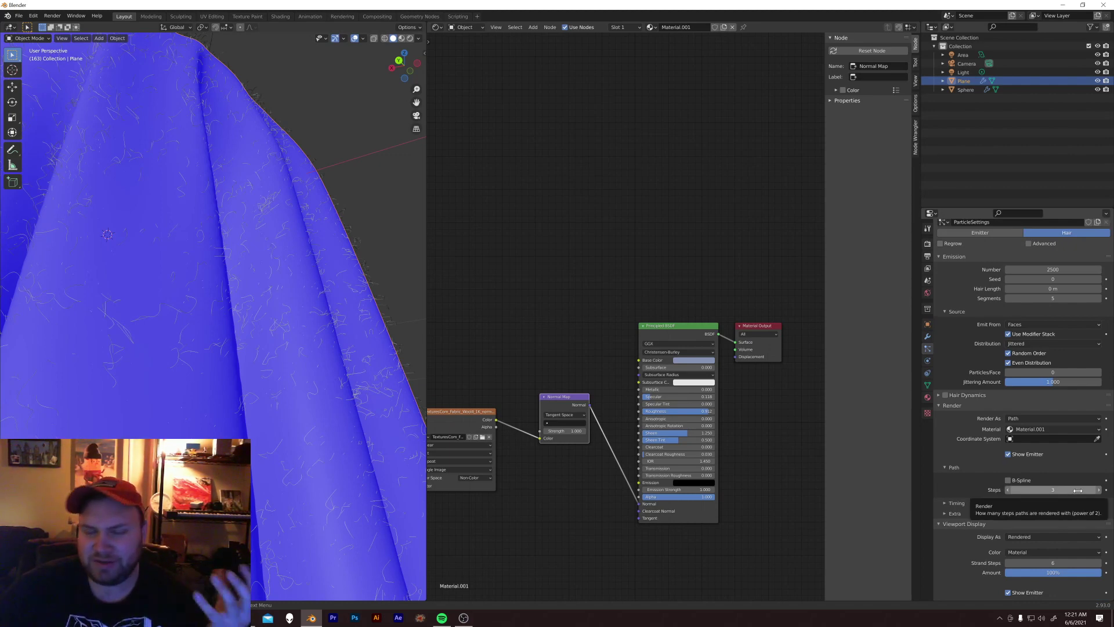
pyautogui.scroll(-3, 1067, 491)
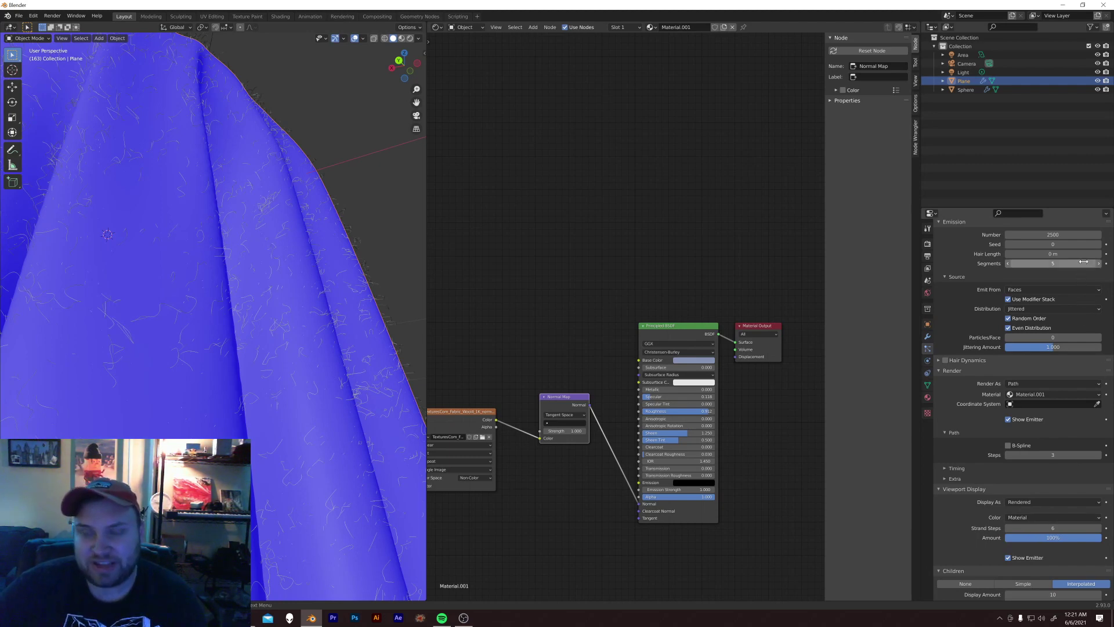
pyautogui.scroll(3, 1077, 290)
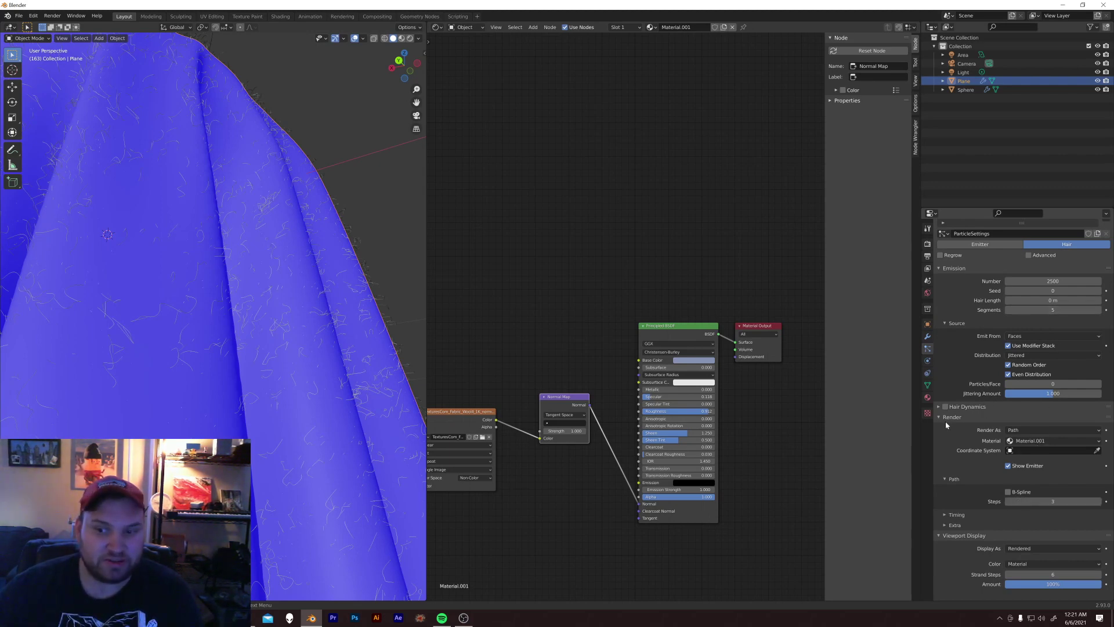
pyautogui.click(1100, 502)
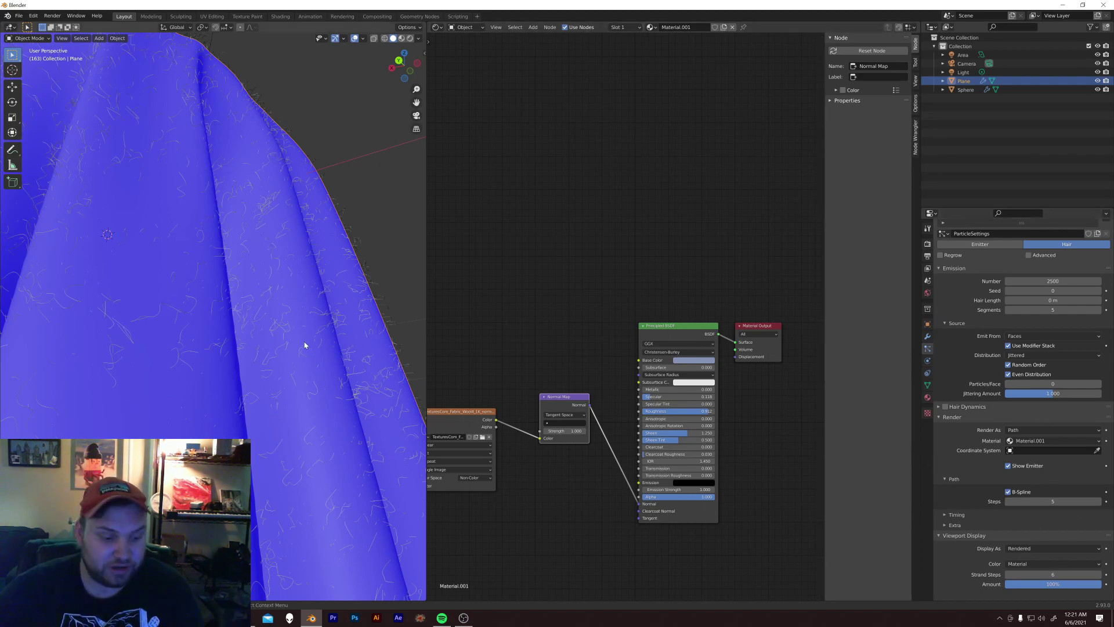
# Step: Switch the 3D viewport to Rendered shading and turn off the Face Orientation overlay
pyautogui.press('z')
pyautogui.click(285, 299)
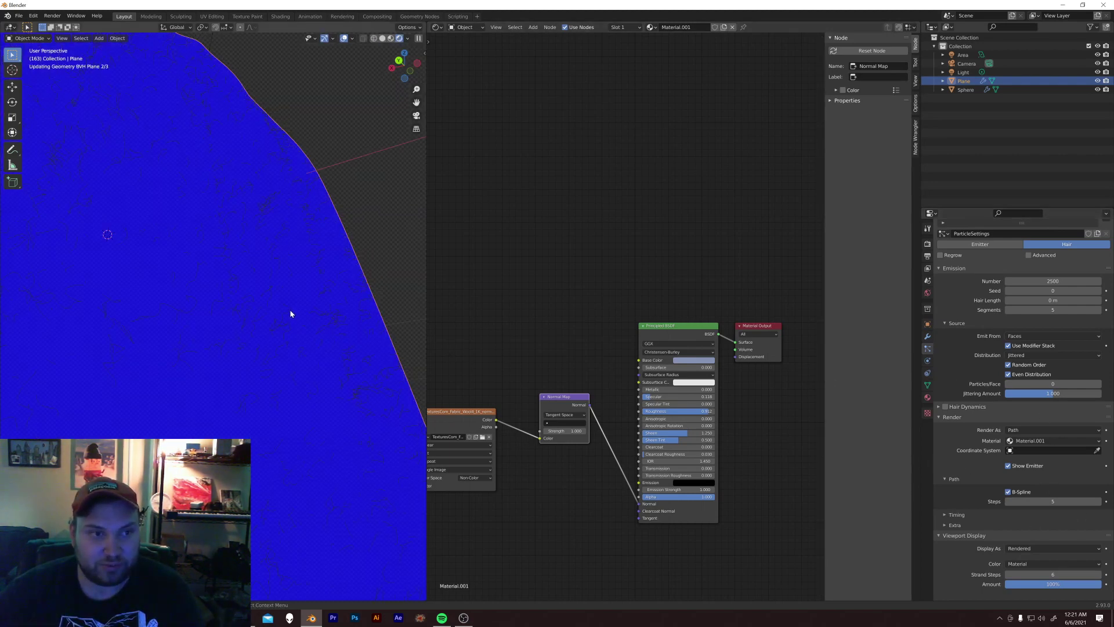
pyautogui.click(353, 38)
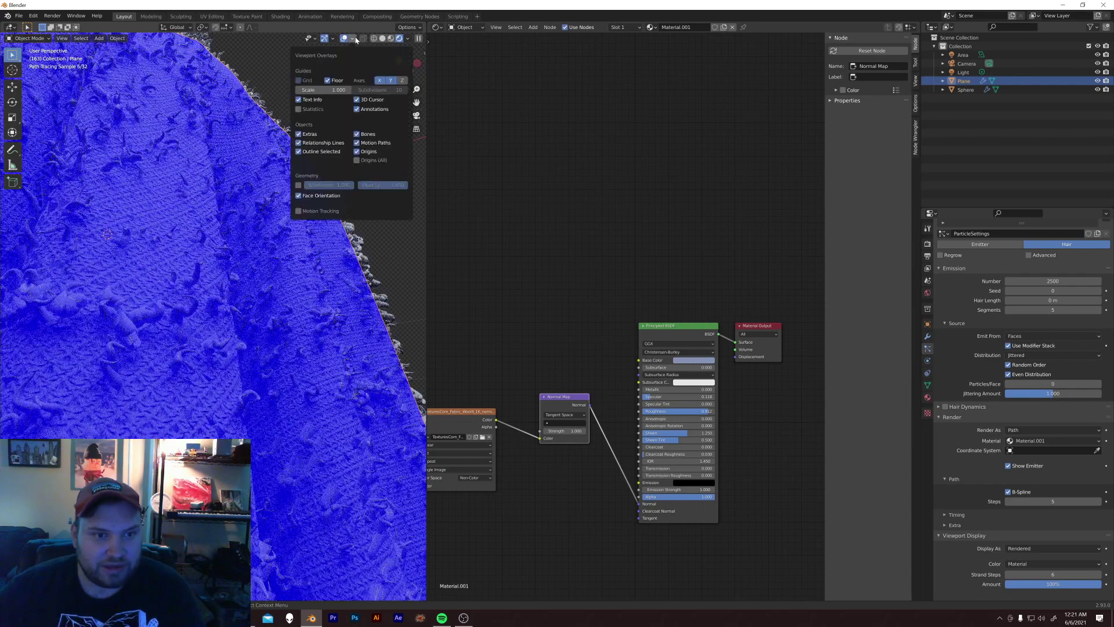
pyautogui.click(299, 195)
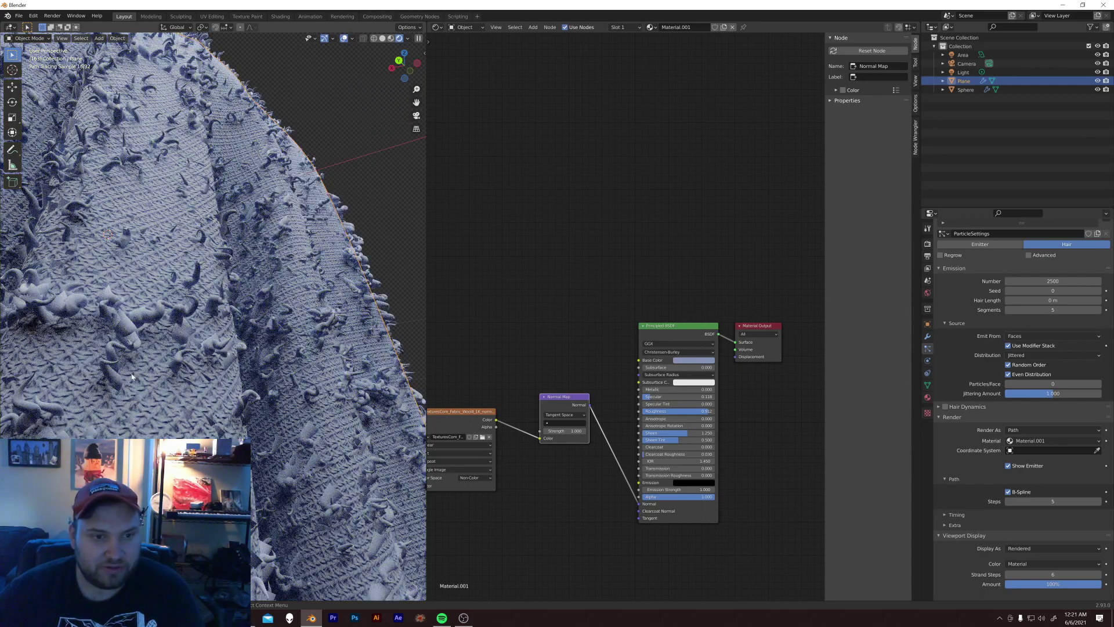
pyautogui.scroll(2, 120, 372)
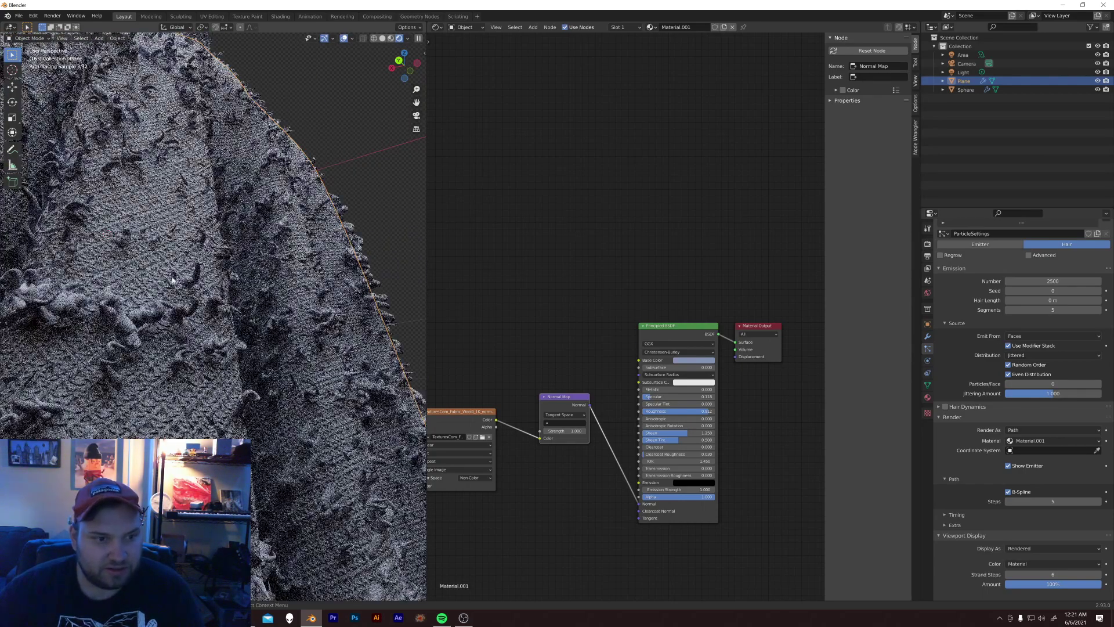
# Step: Disable B-Spline, set the render path Steps to 3, and compare the rendered hairs with B-Spline on and off
pyautogui.click(1009, 493)
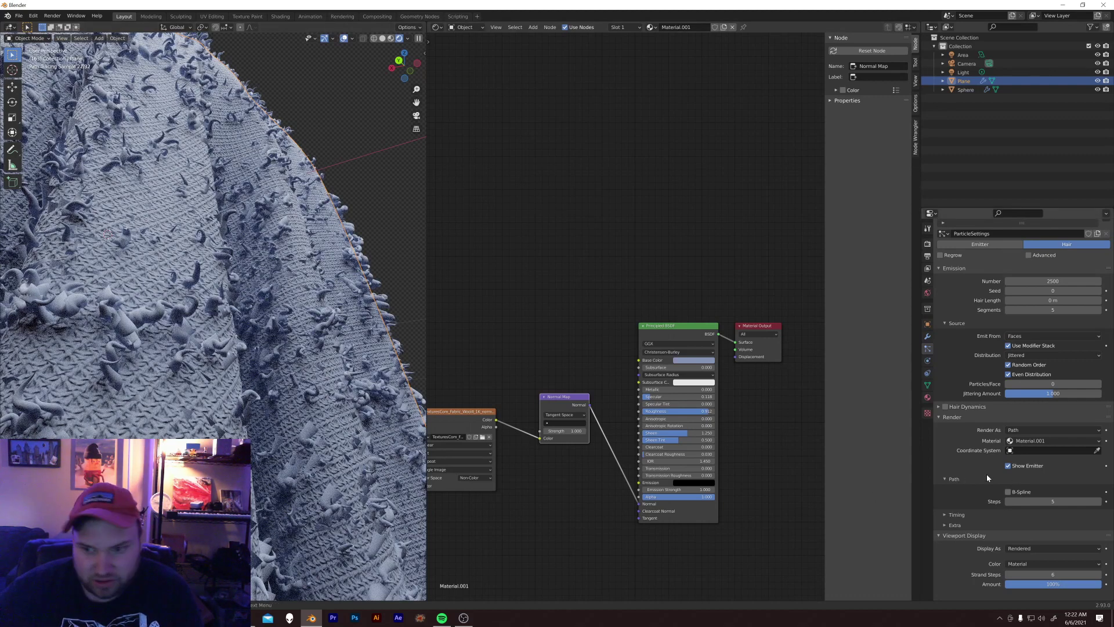
pyautogui.click(1009, 502)
pyautogui.click(1009, 502)
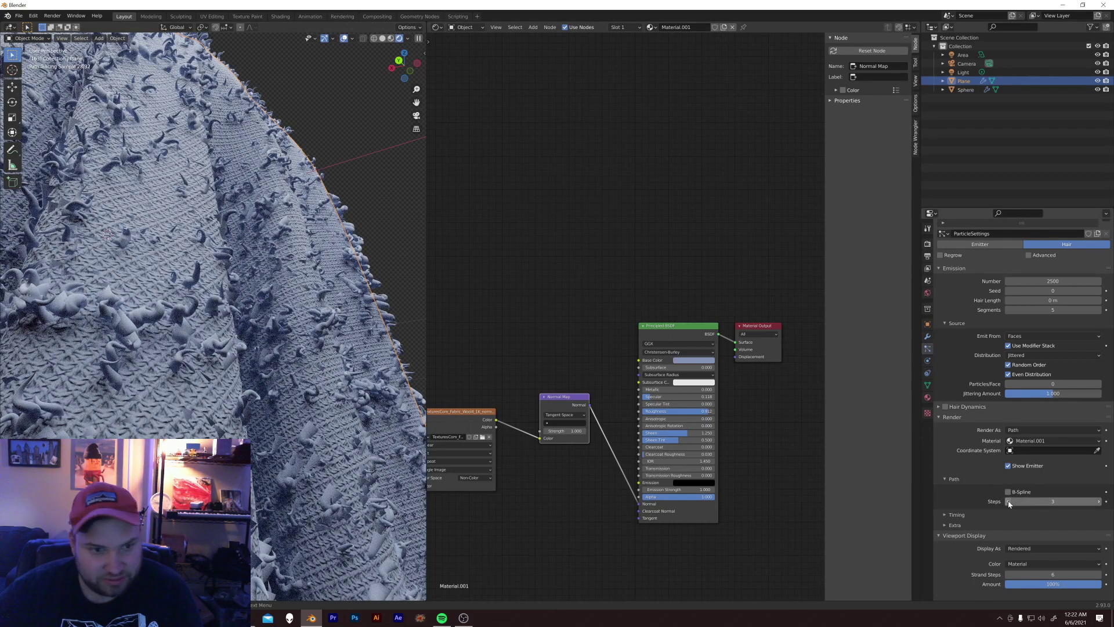
pyautogui.scroll(4, 231, 361)
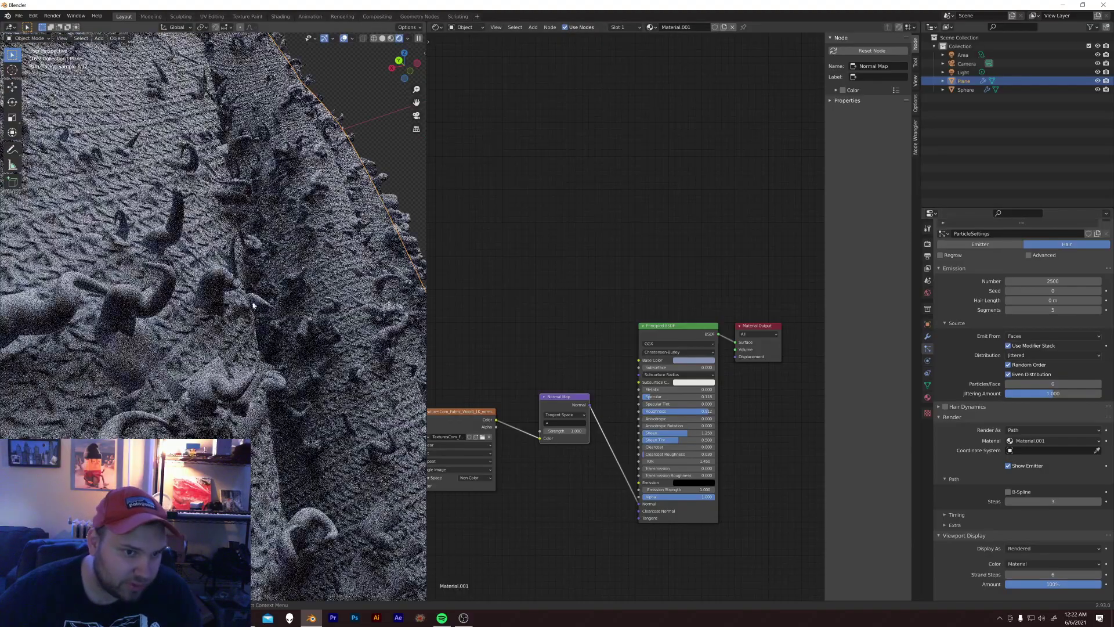
pyautogui.scroll(2, 230, 348)
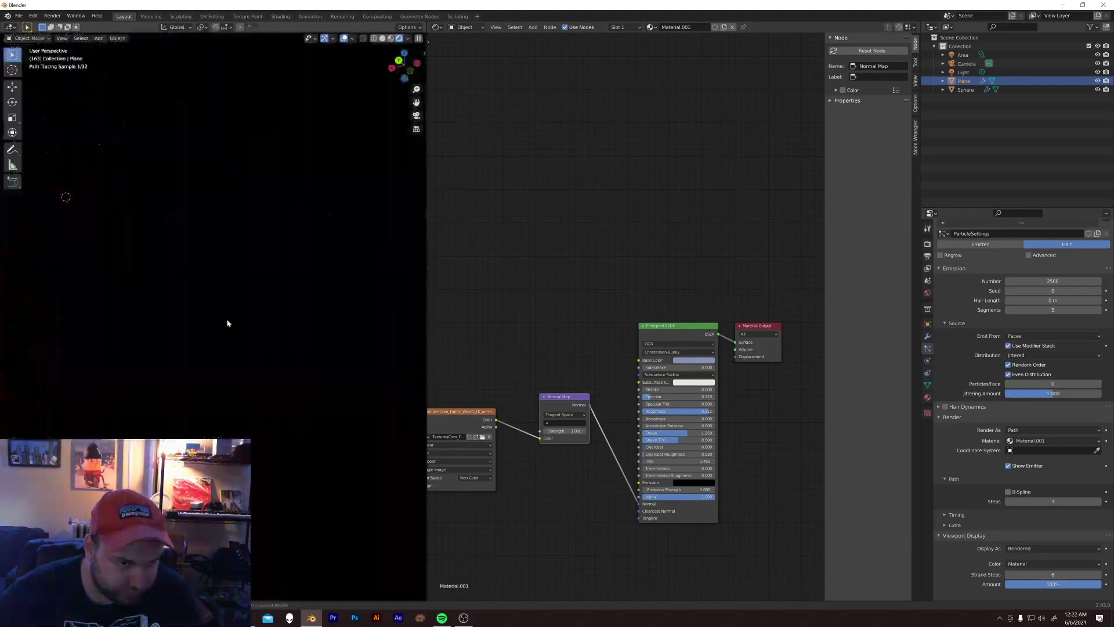
pyautogui.moveTo(259, 322); pyautogui.dragTo(348, 338, button='middle')
pyautogui.scroll(1, 347, 338)
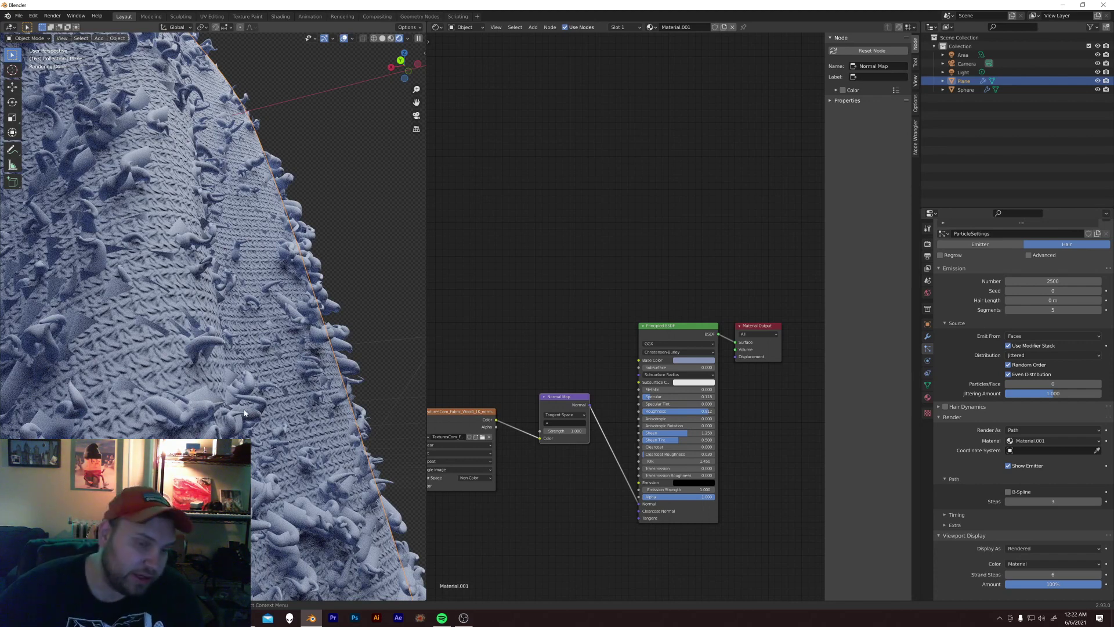
pyautogui.click(1010, 493)
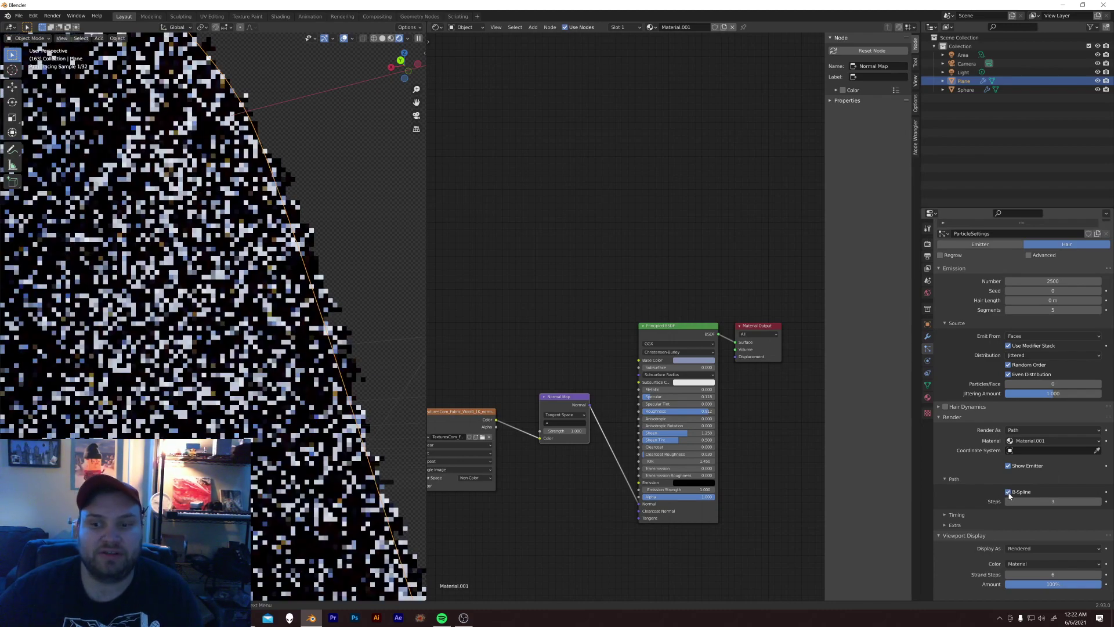
pyautogui.click(1010, 493)
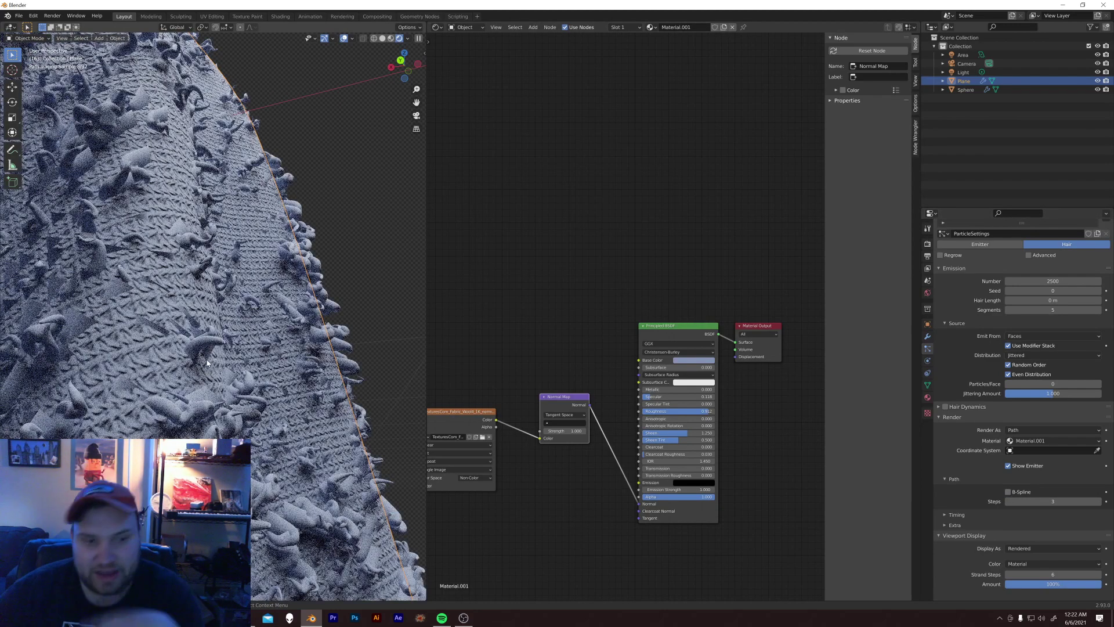
# Step: Open the Hair Shape settings and set the Diameter Root to 0.1 m
pyautogui.scroll(-3, 208, 364)
pyautogui.scroll(-5, 1008, 464)
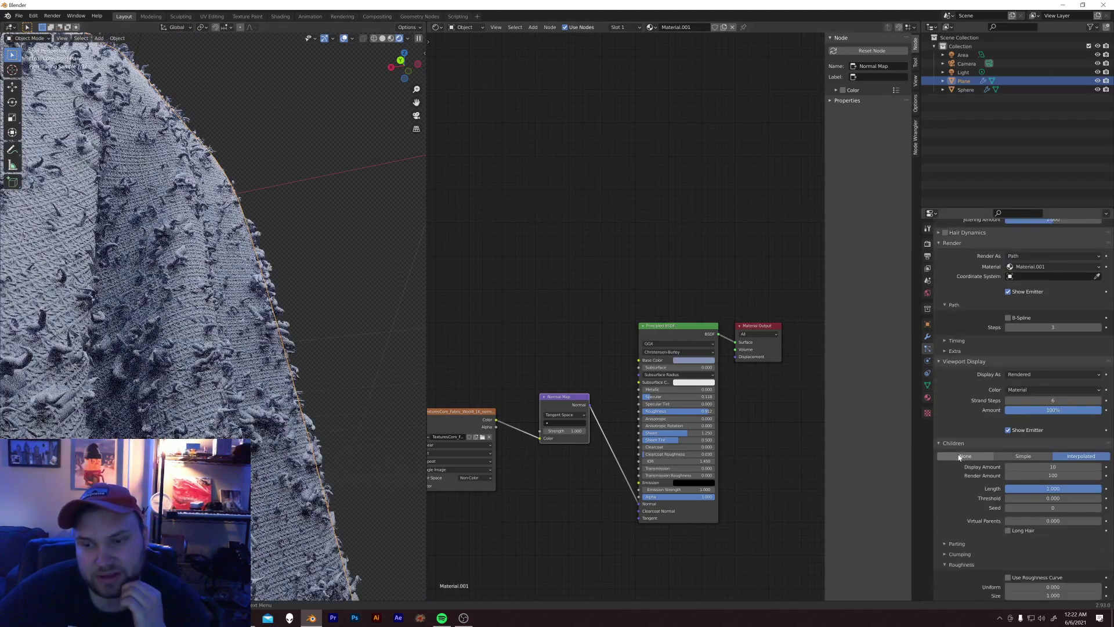
pyautogui.scroll(-5, 967, 437)
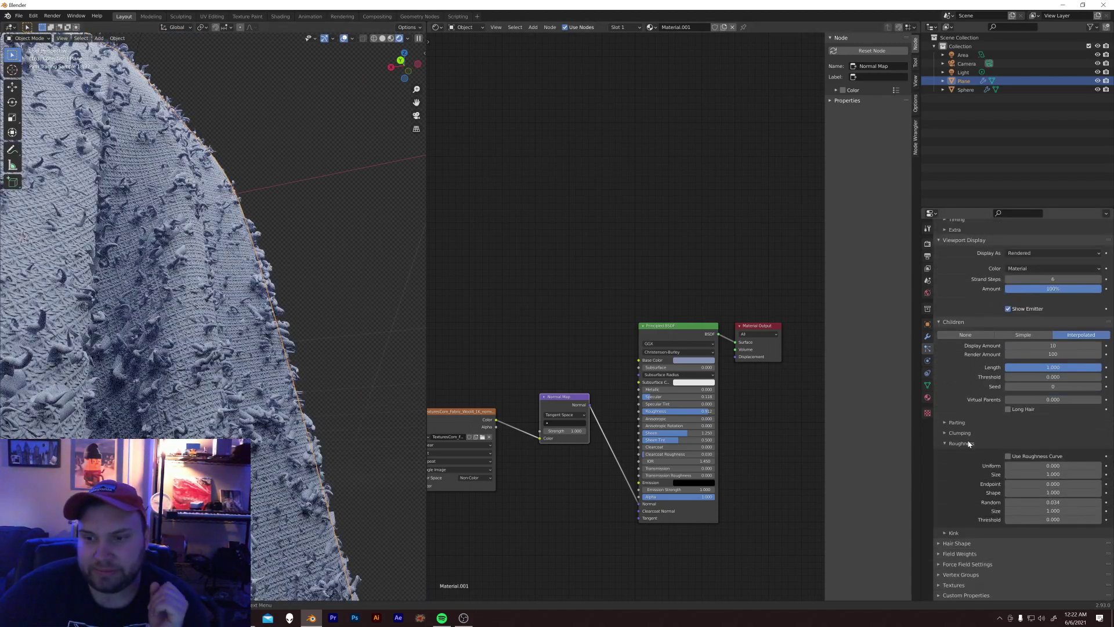
pyautogui.click(955, 543)
pyautogui.scroll(-2, 1033, 523)
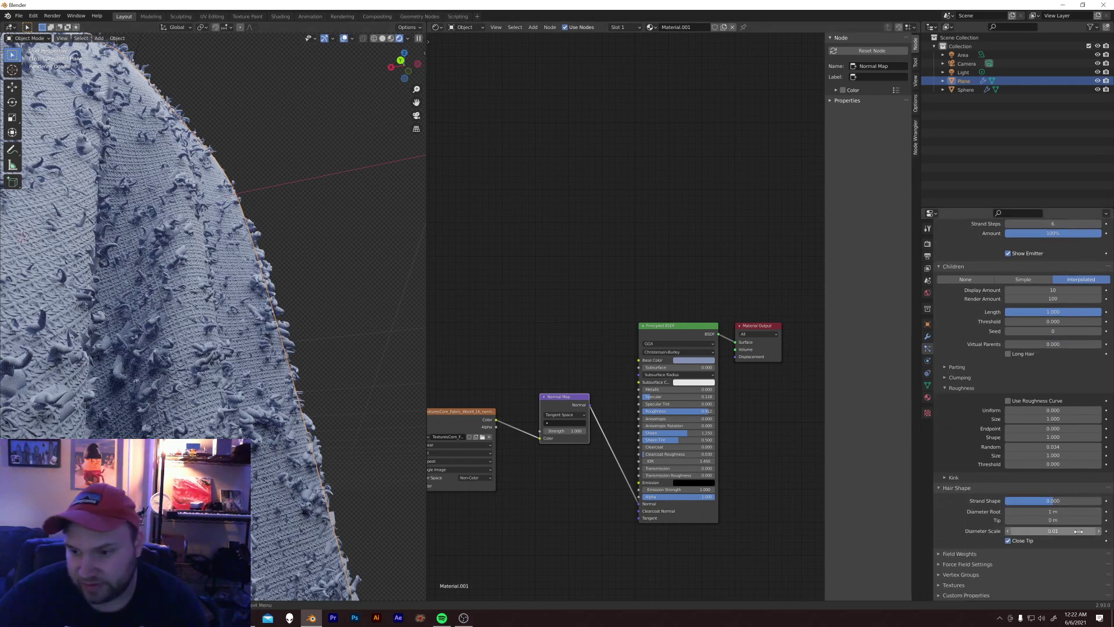
pyautogui.click(1054, 511)
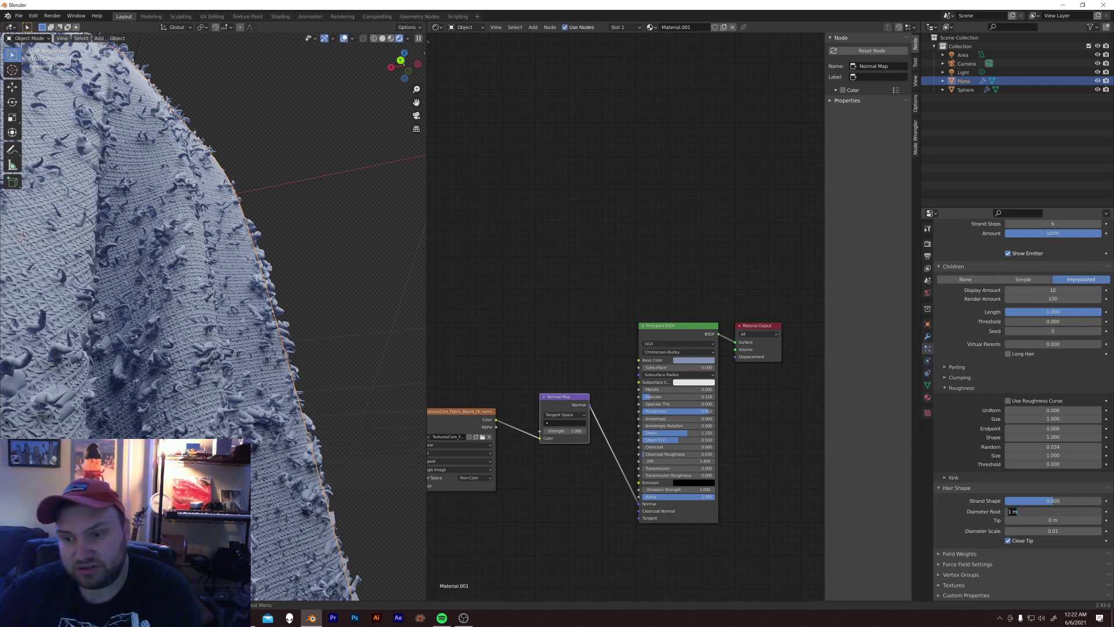
pyautogui.press('BackSpace')
pyautogui.write('0.1')
pyautogui.press('Return')
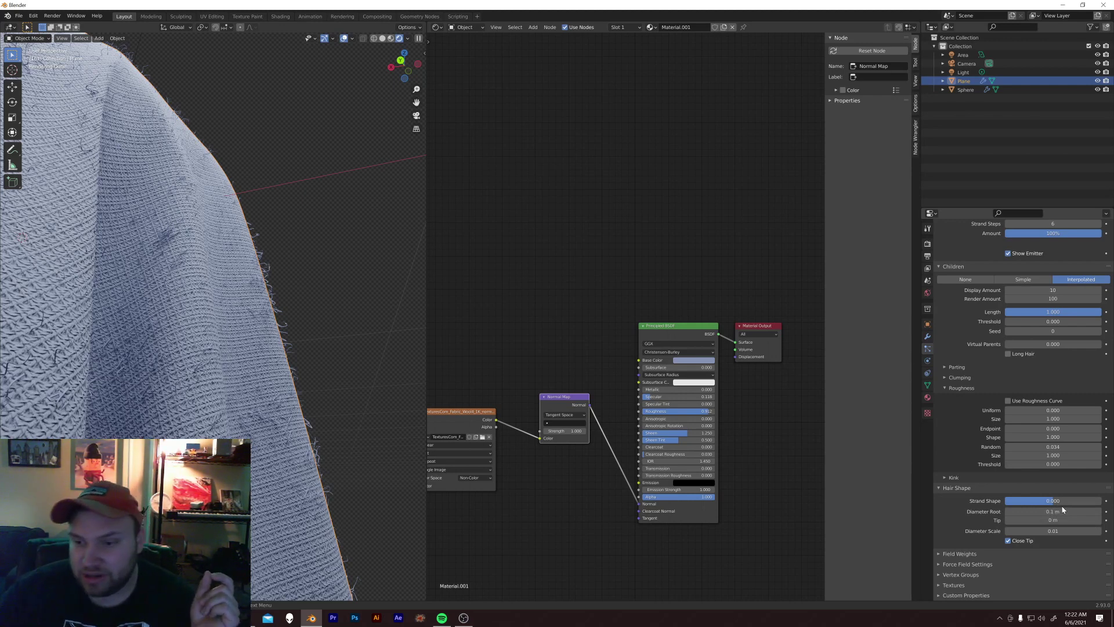
# Step: Set the hair's Diameter Root to 0.22 m and view the whole draped cloth
pyautogui.click(1064, 510)
pyautogui.write('22')
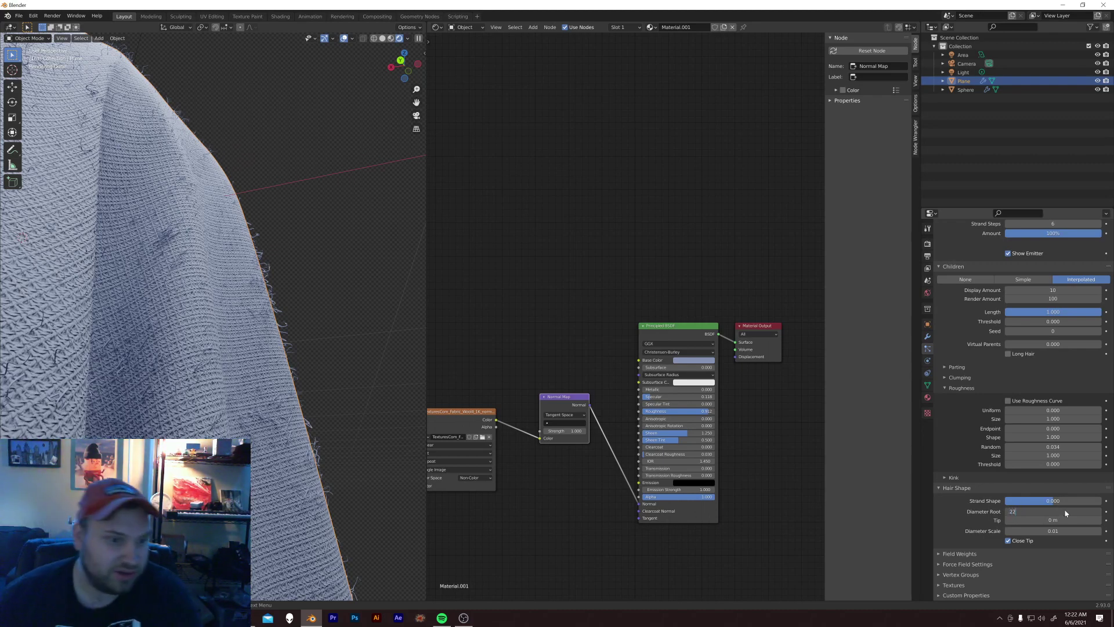
pyautogui.press('Return')
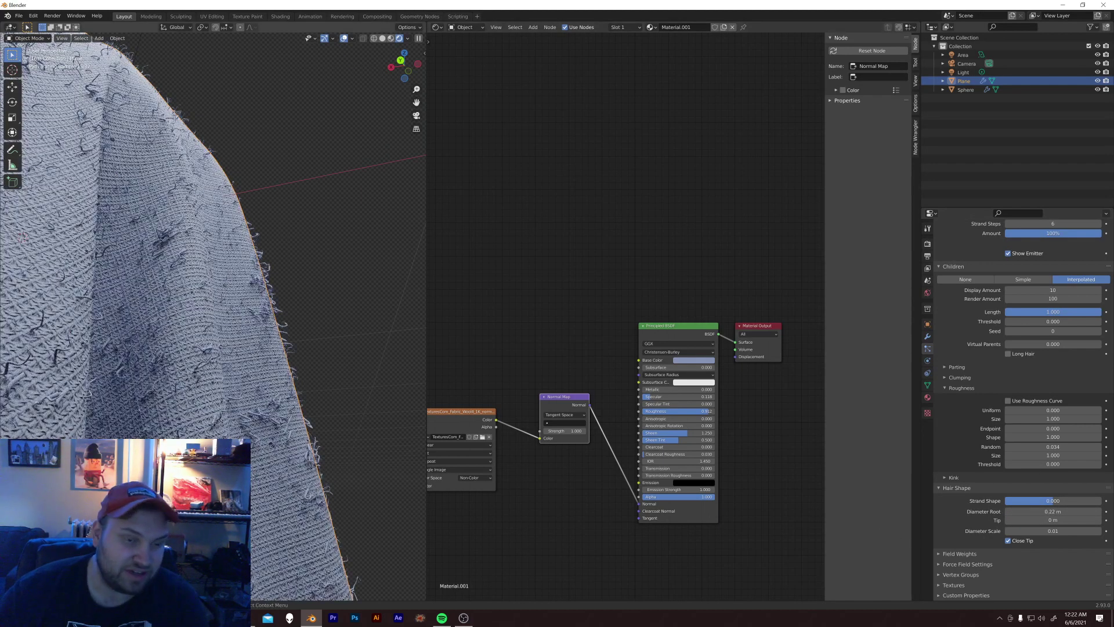
pyautogui.scroll(-5, 261, 435)
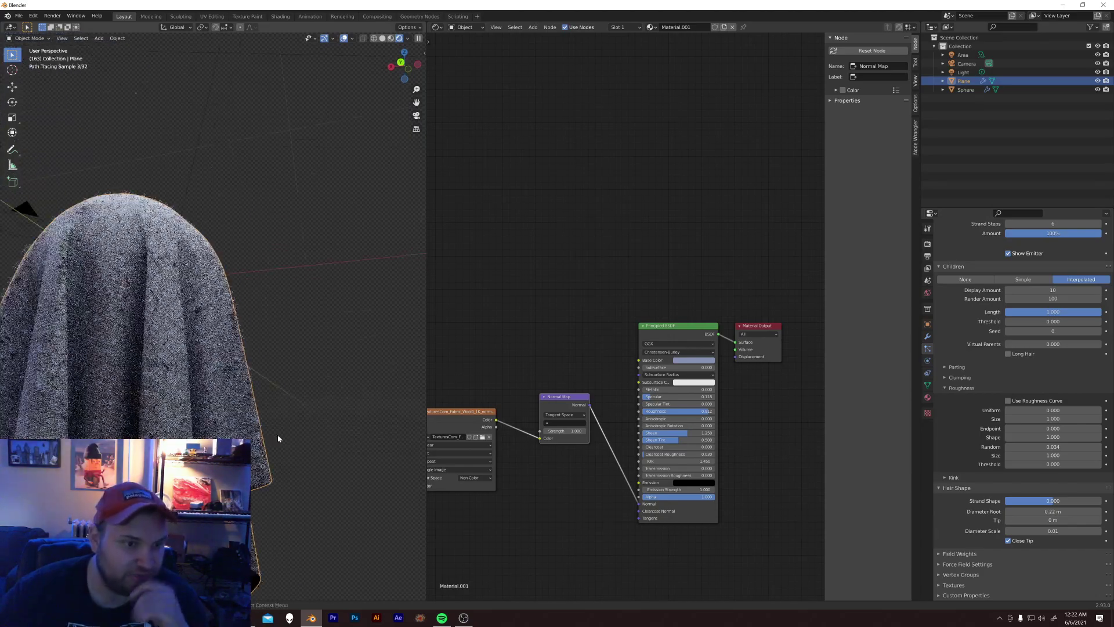
# Step: Examine the fuzzy hairs on the rendered cloth, first across the whole drape and up close on the weave
pyautogui.moveTo(280, 442)
pyautogui.mouseDown(button='middle')
pyautogui.moveTo(333, 445)
pyautogui.moveTo(321, 418)
pyautogui.mouseUp(button='middle')
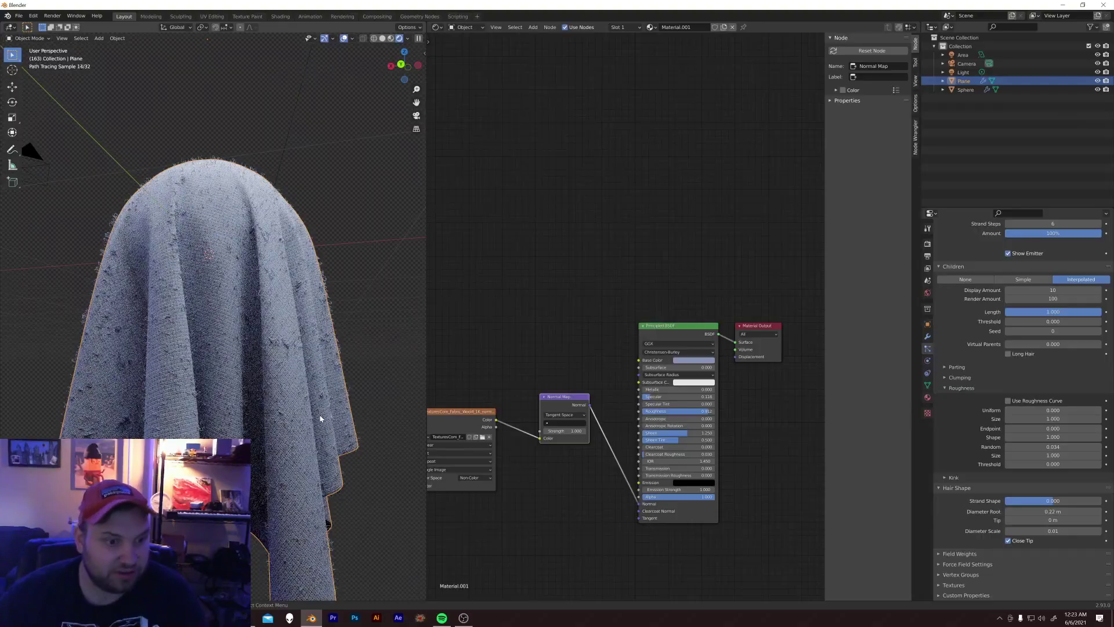
pyautogui.scroll(5, 232, 365)
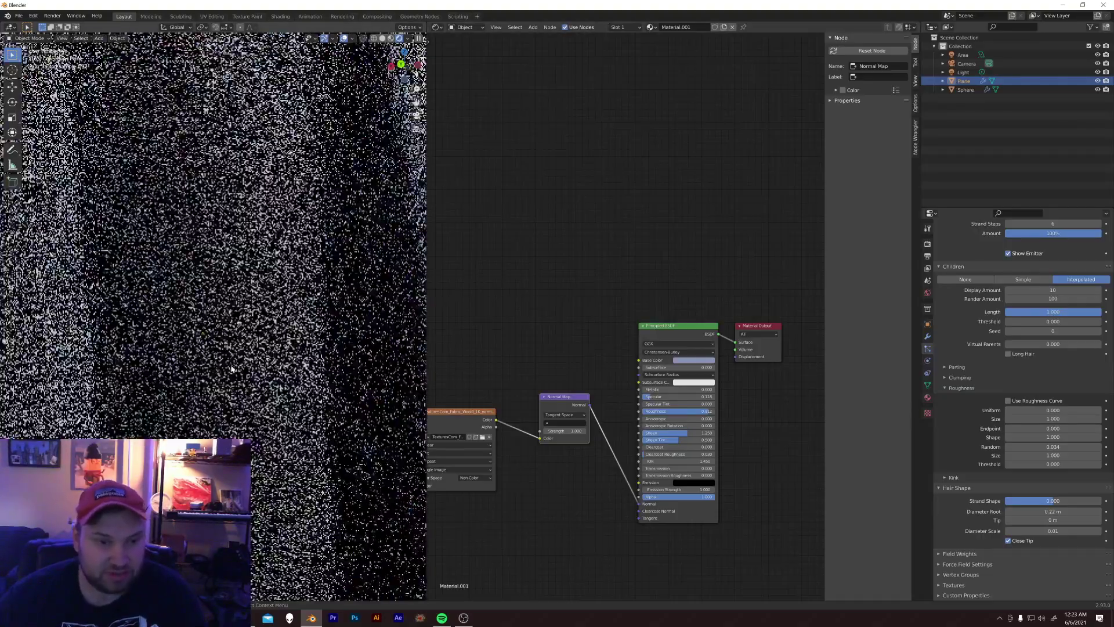
pyautogui.moveTo(289, 364); pyautogui.dragTo(234, 364, button='middle')
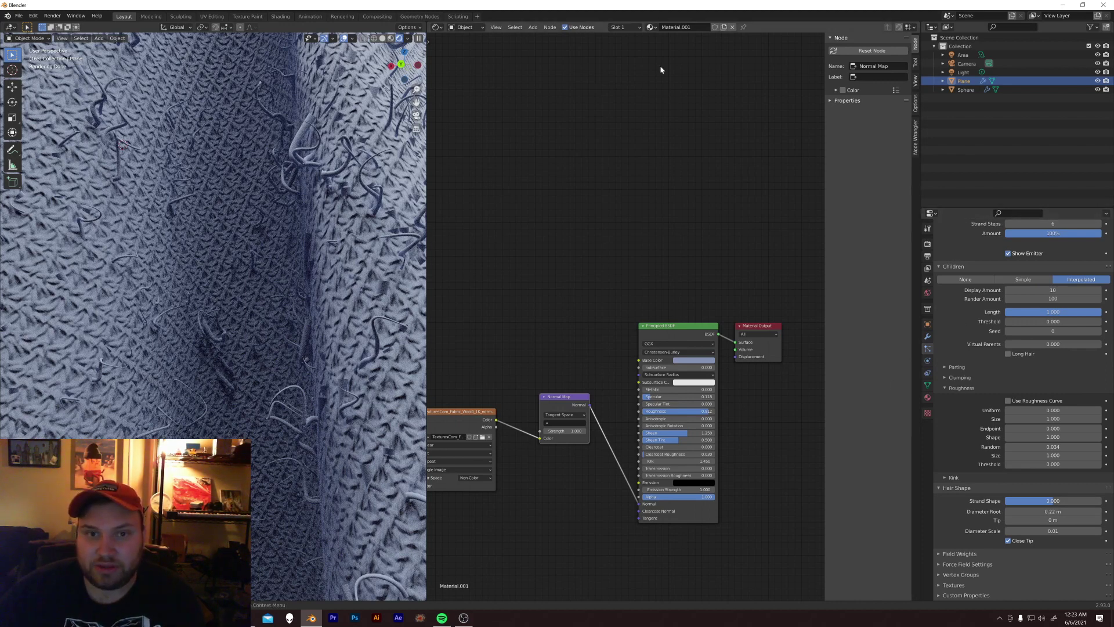
# Step: Move the Material Output node up and away from the Principled BSDF, and bring up the particle system's render material settings
pyautogui.click(928, 396)
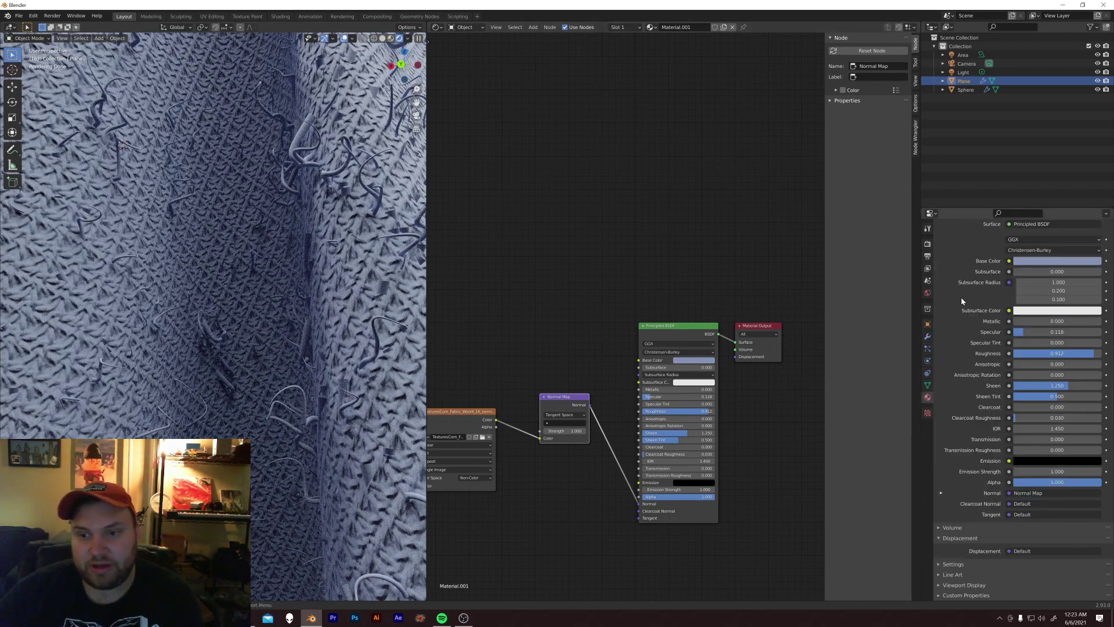
pyautogui.scroll(4, 962, 300)
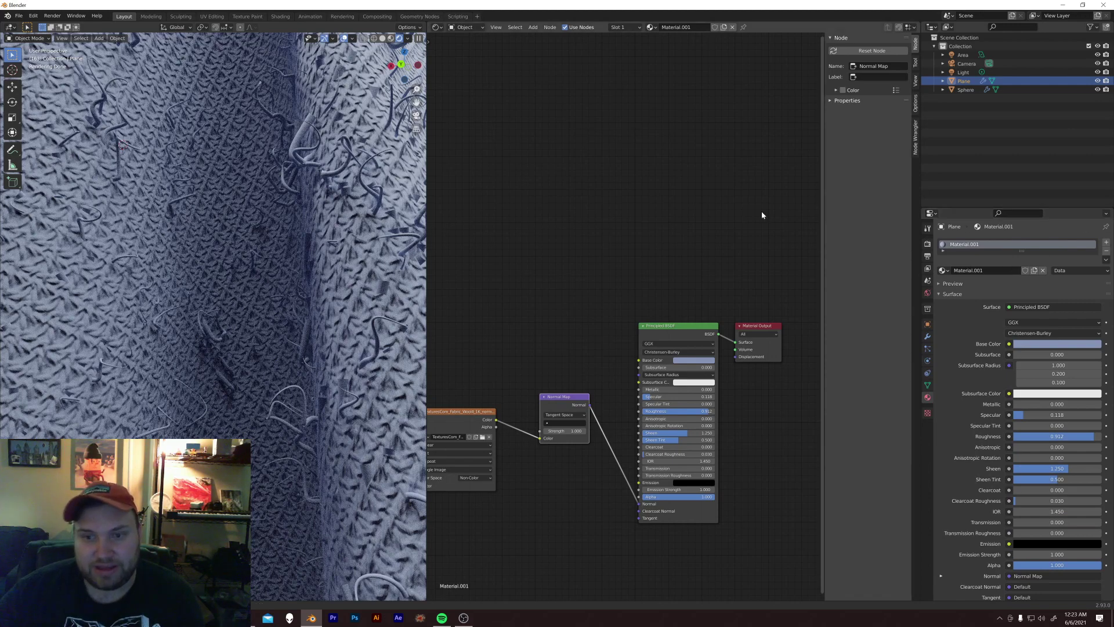
pyautogui.moveTo(781, 293); pyautogui.dragTo(713, 346, button='middle')
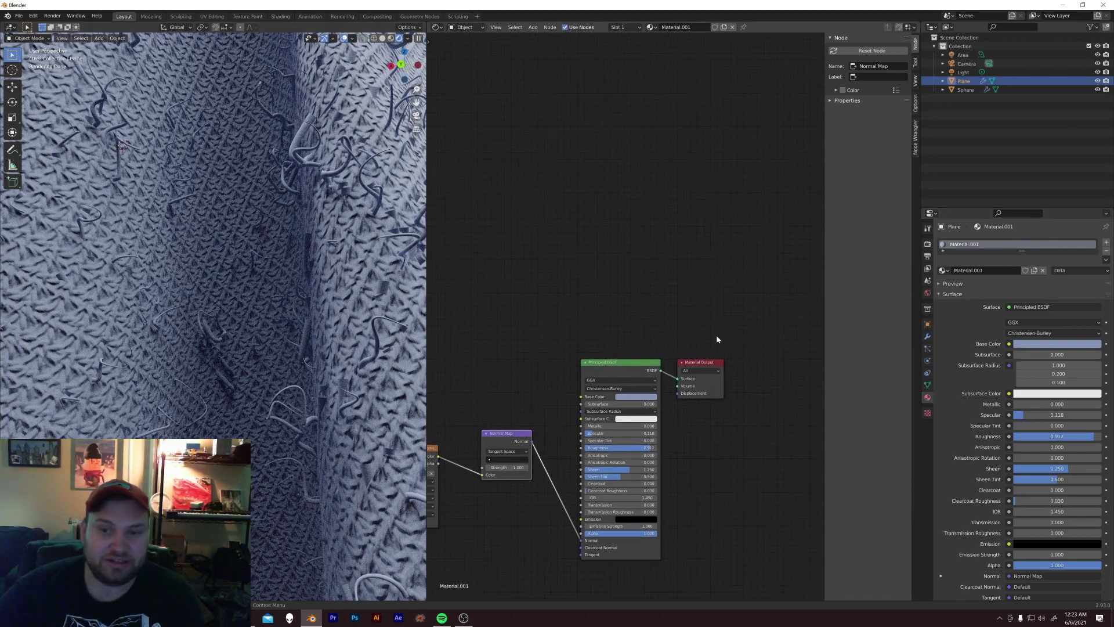
pyautogui.moveTo(712, 363); pyautogui.dragTo(744, 313)
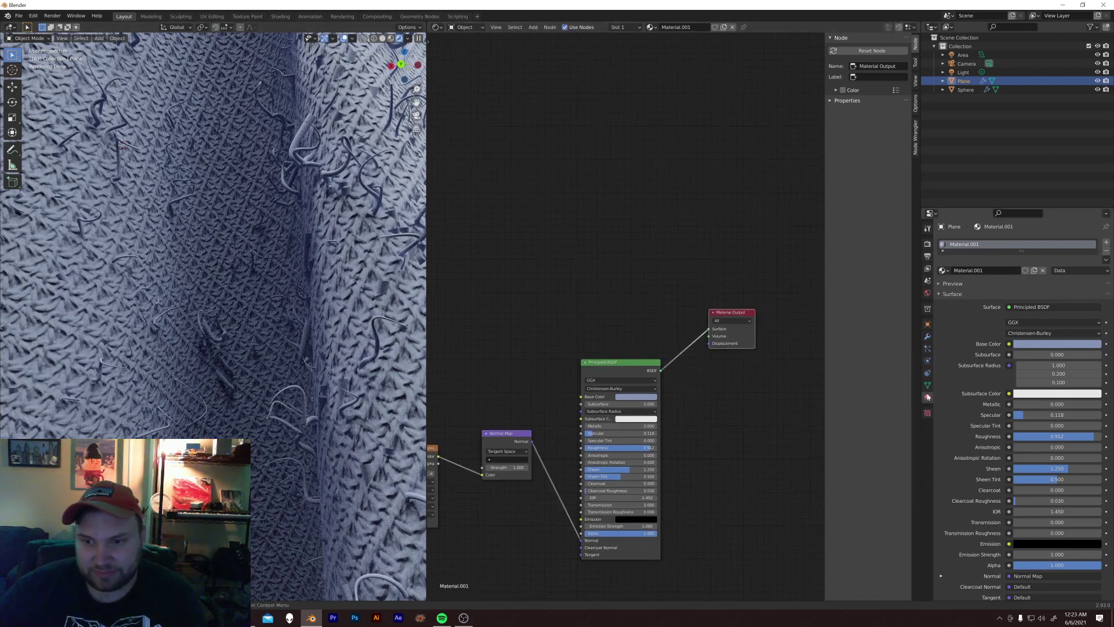
pyautogui.click(928, 348)
pyautogui.scroll(-4, 963, 397)
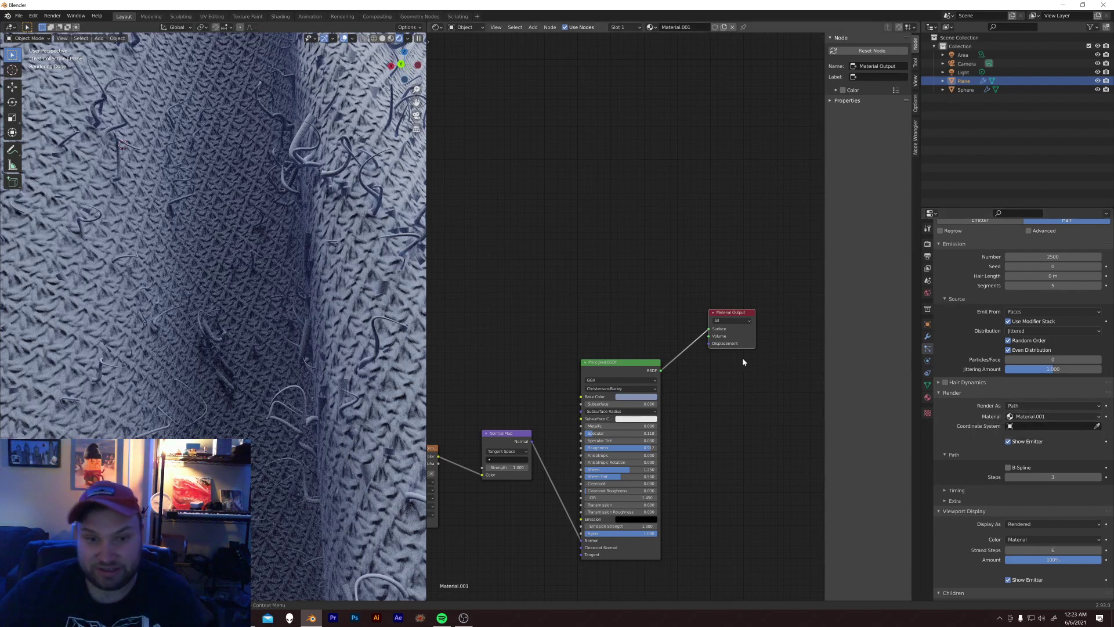
pyautogui.scroll(-1, 627, 313)
# Step: Add a Principled Hair BSDF node above the Principled BSDF and connect it to the Material Output's Surface
pyautogui.click(622, 298)
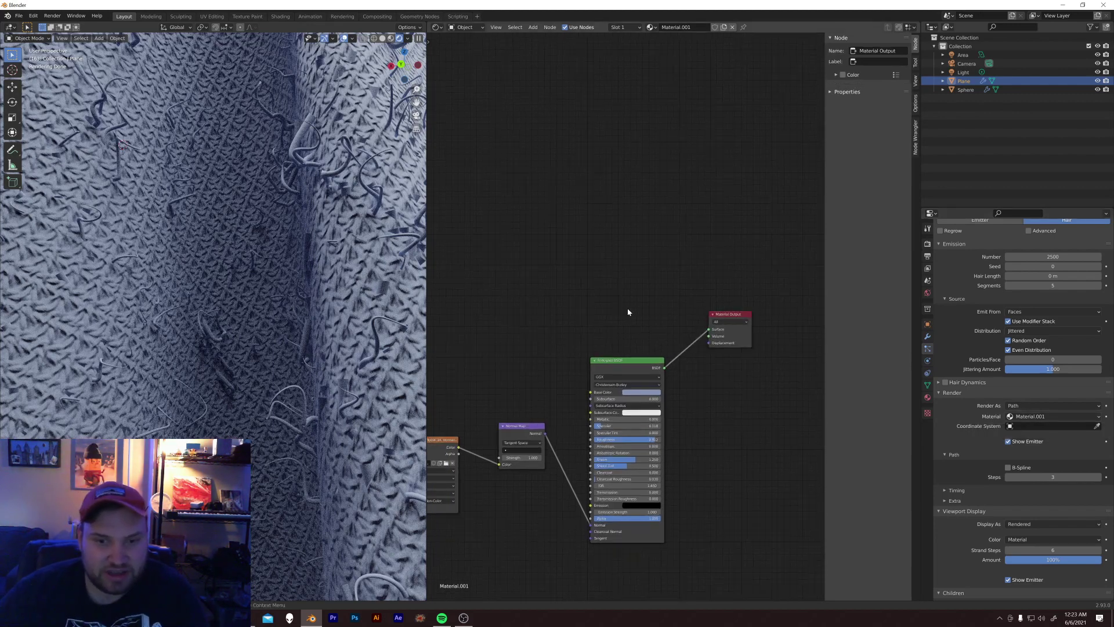
pyautogui.moveTo(585, 286); pyautogui.dragTo(607, 290, button='middle')
pyautogui.hotkey('shift', 'a')
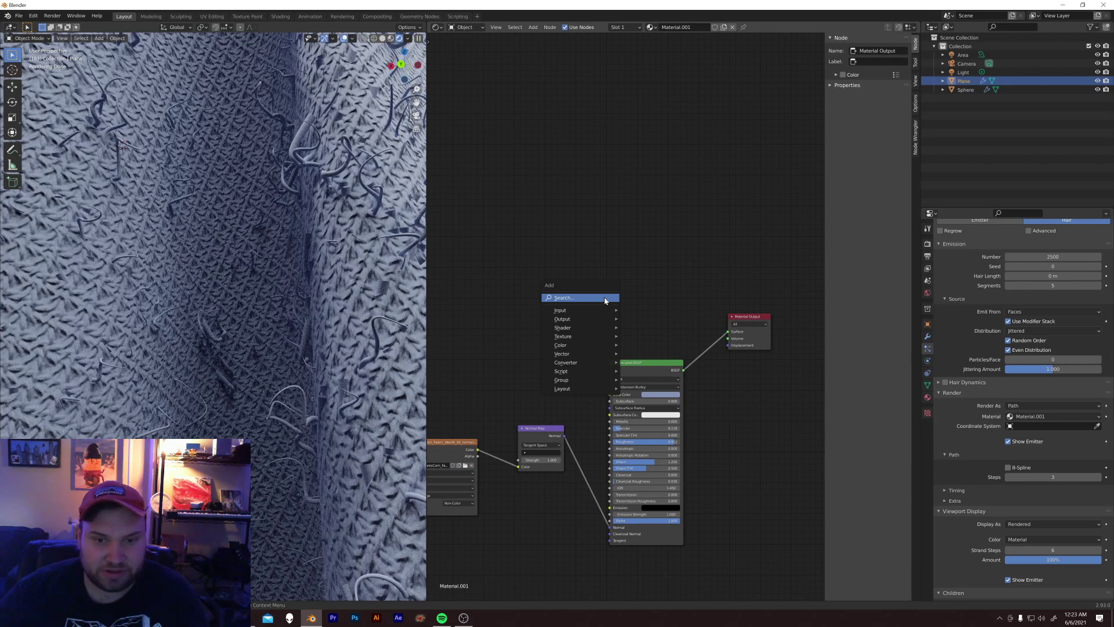
pyautogui.click(615, 298)
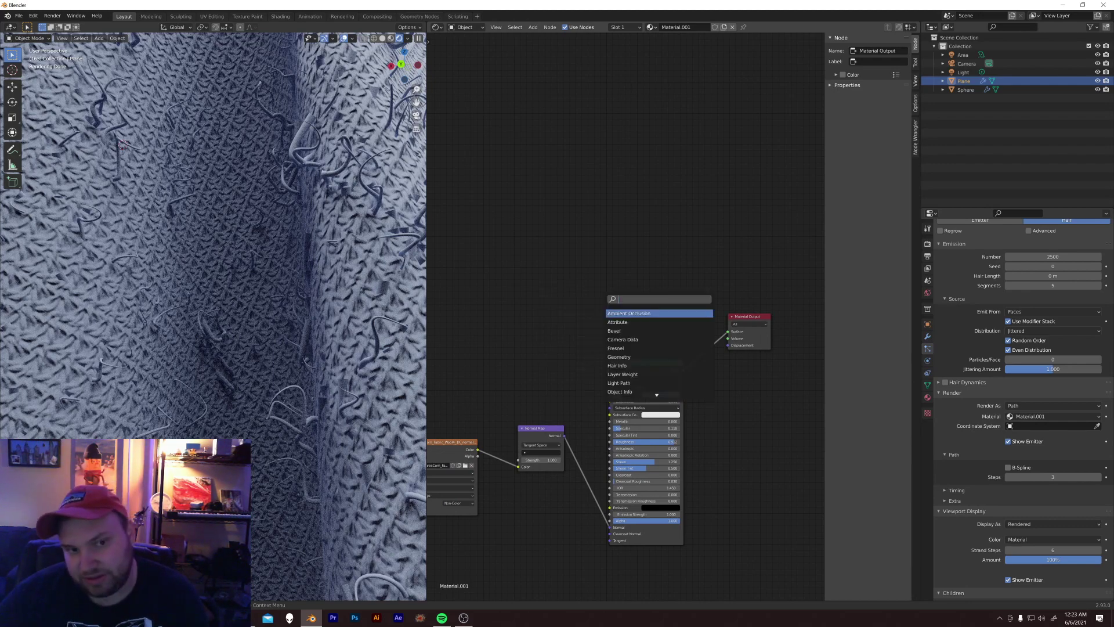
pyautogui.write('pri')
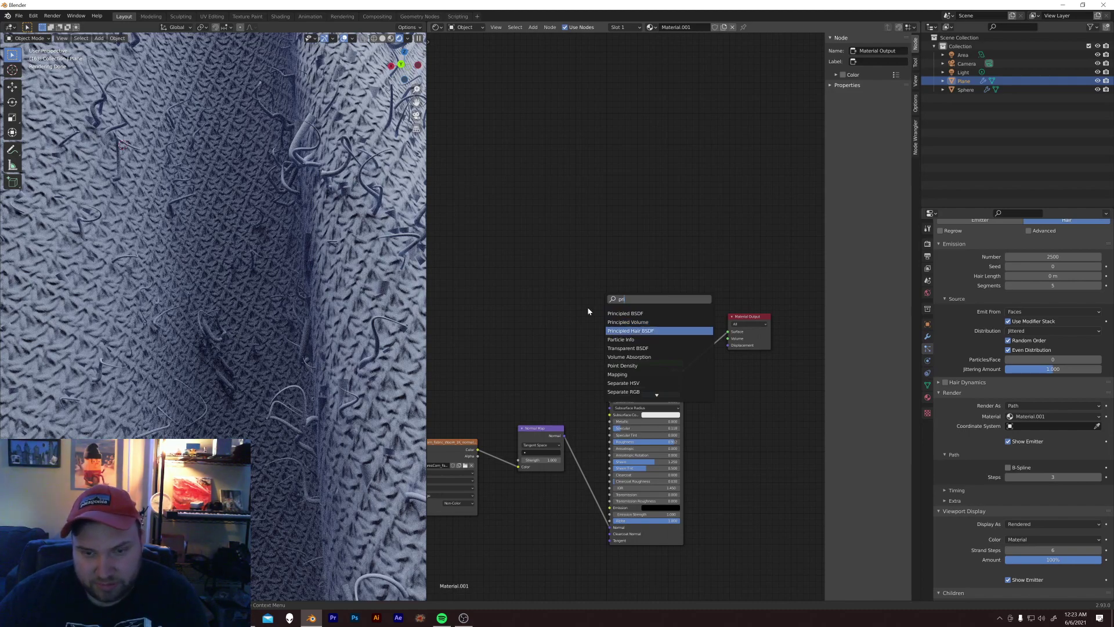
pyautogui.click(631, 331)
pyautogui.click(559, 296)
pyautogui.moveTo(663, 300); pyautogui.dragTo(652, 303, button='middle')
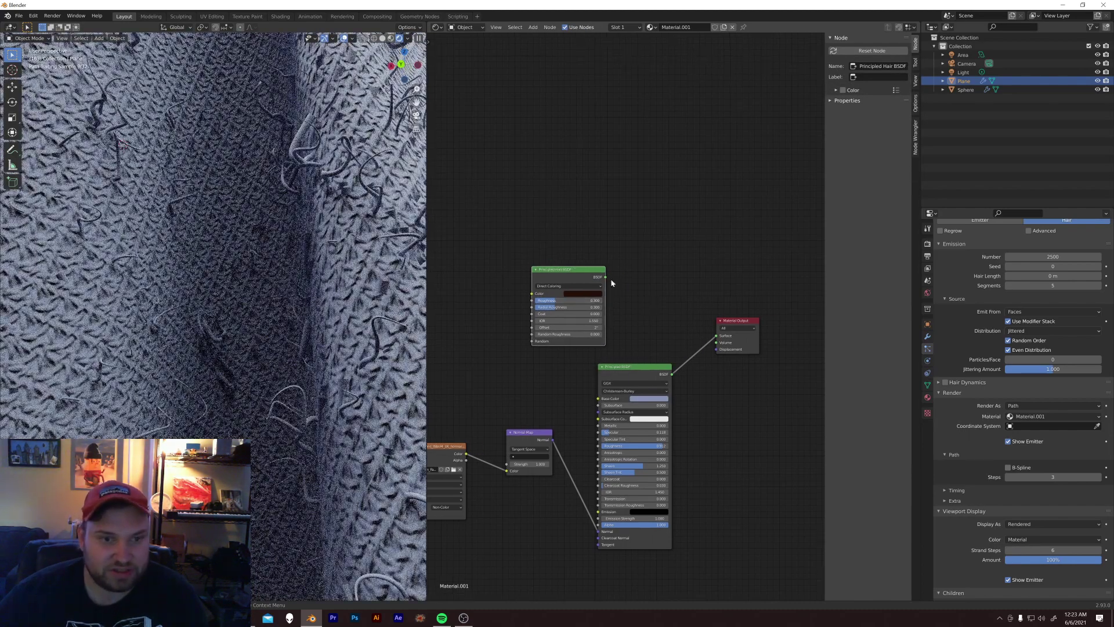
pyautogui.moveTo(605, 278); pyautogui.dragTo(717, 336)
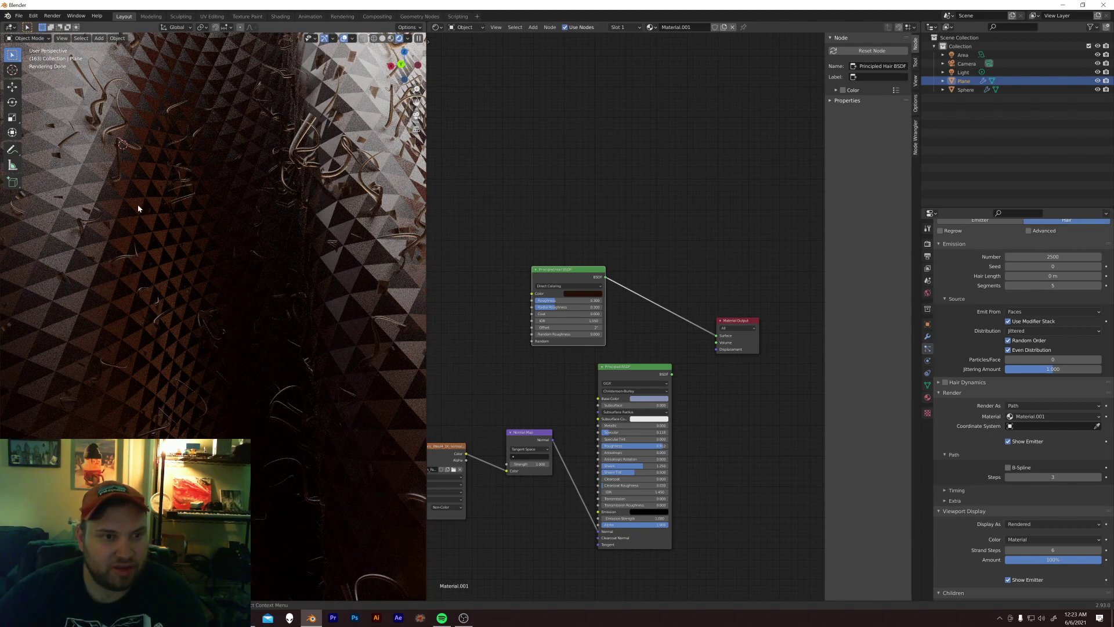
# Step: Copy the Principled BSDF's base color to the Principled Hair BSDF and set its Roughness to 0.833 and Radial Roughness to 0.873
pyautogui.scroll(1, 691, 432)
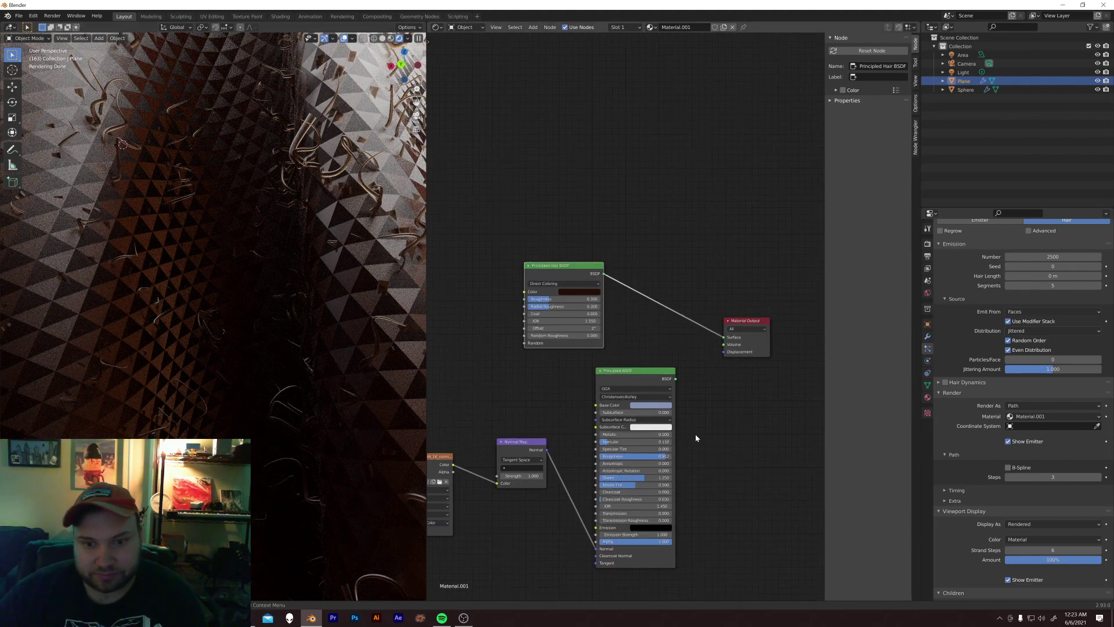
pyautogui.moveTo(524, 386); pyautogui.dragTo(580, 397, button='middle')
pyautogui.click(581, 397)
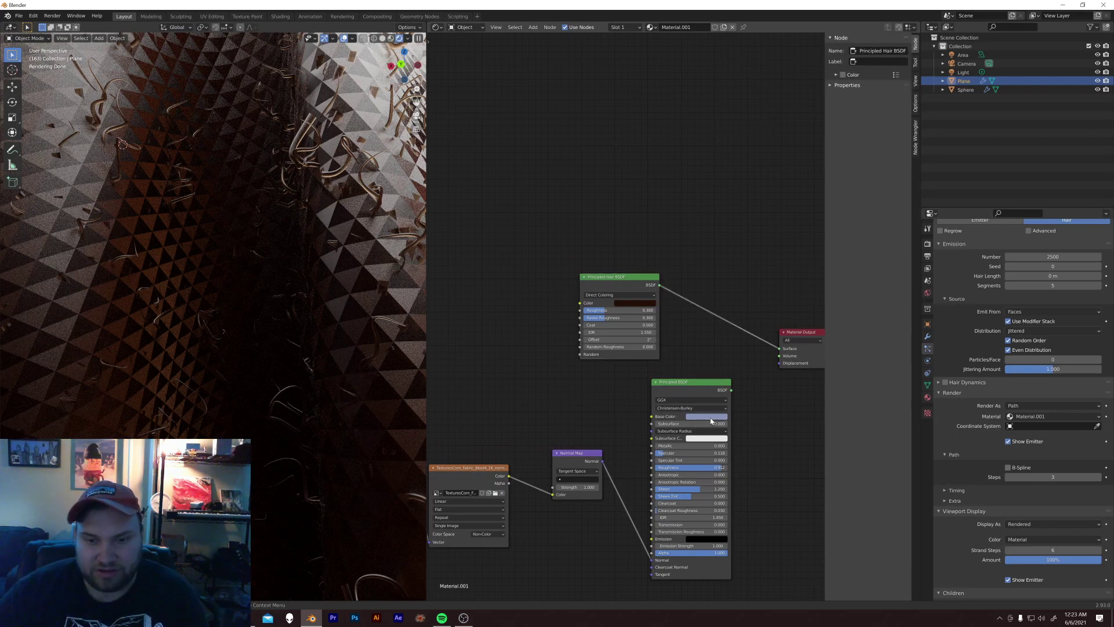
pyautogui.moveTo(708, 420); pyautogui.dragTo(640, 308)
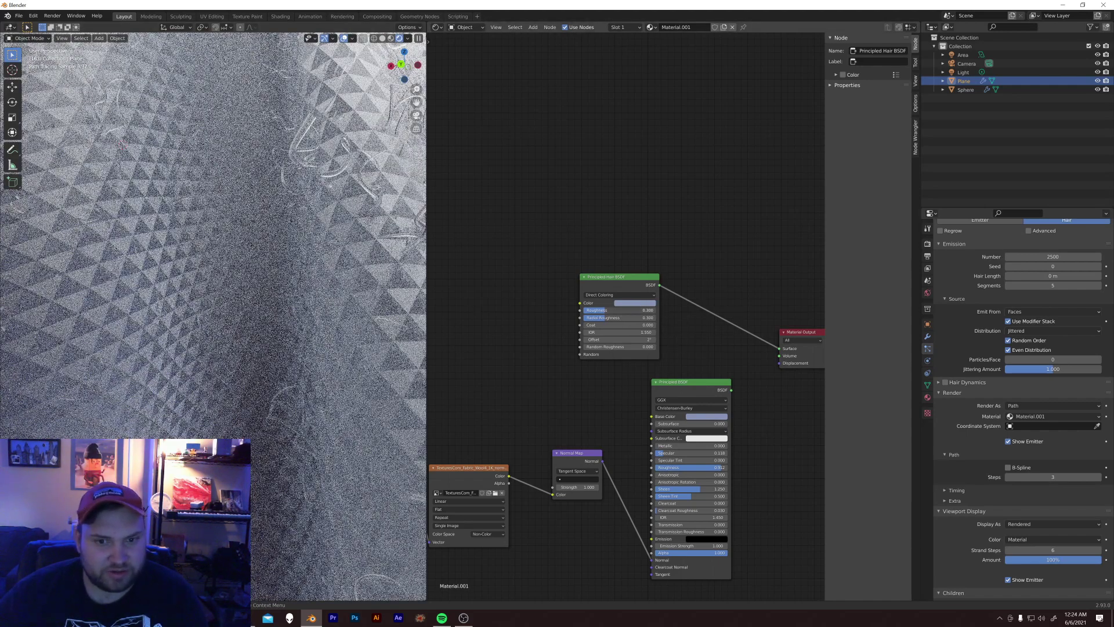
pyautogui.moveTo(605, 310); pyautogui.dragTo(650, 319)
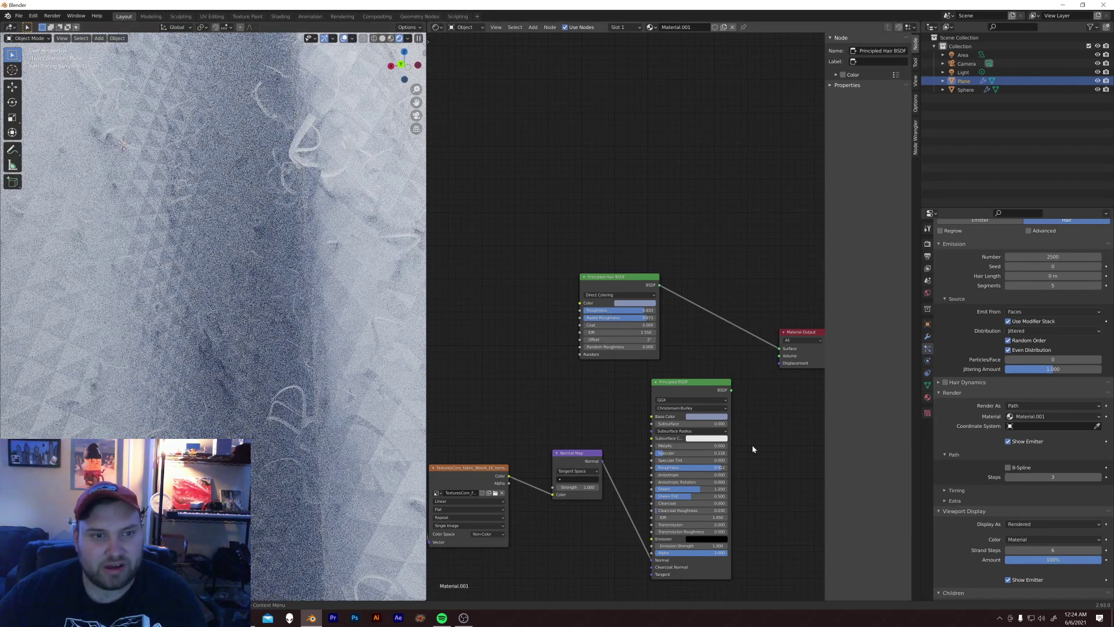
# Step: Move the Material Output node farther out and add a Mix Shader node between it and the two BSDF nodes
pyautogui.moveTo(681, 392); pyautogui.dragTo(575, 396, button='middle')
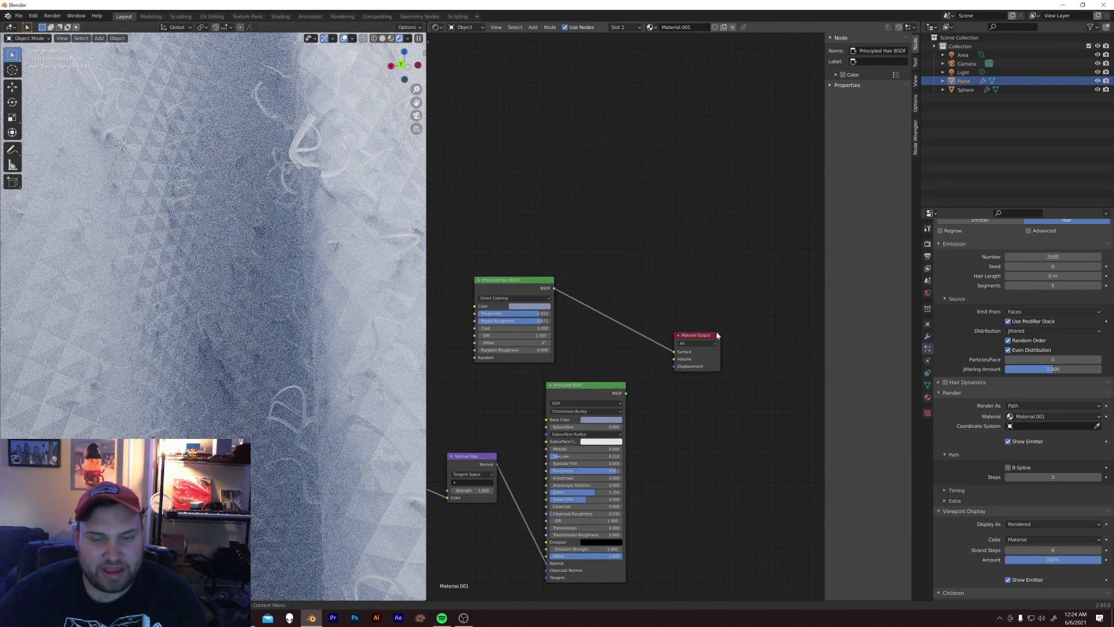
pyautogui.moveTo(716, 335); pyautogui.dragTo(781, 319)
pyautogui.moveTo(635, 361); pyautogui.dragTo(660, 353, button='middle')
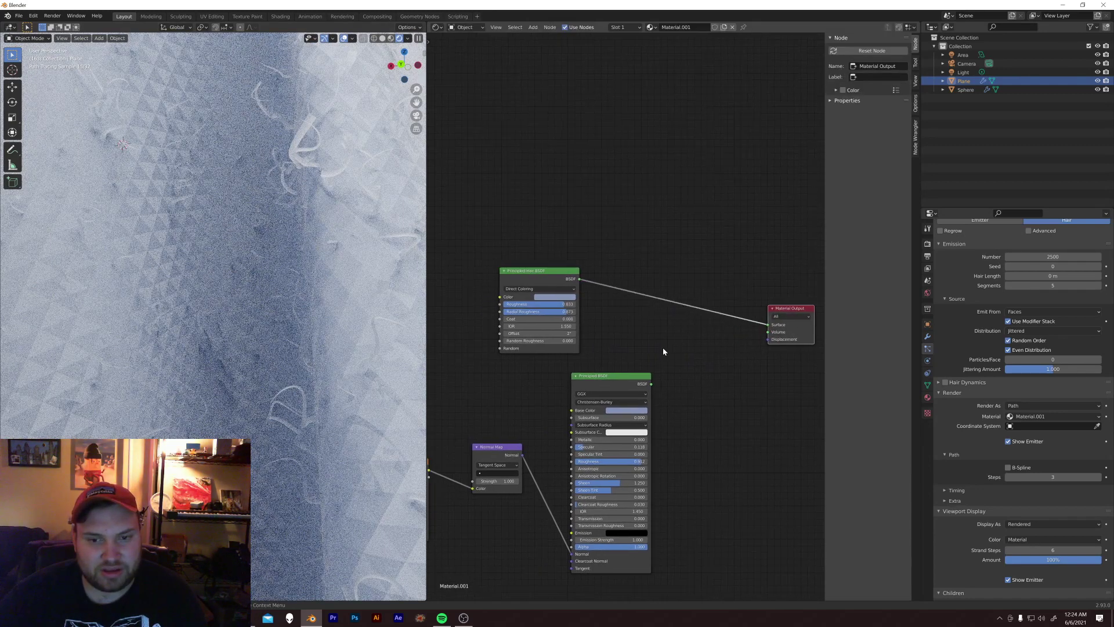
pyautogui.hotkey('shift', 'a')
pyautogui.write('mi')
pyautogui.press('Down')
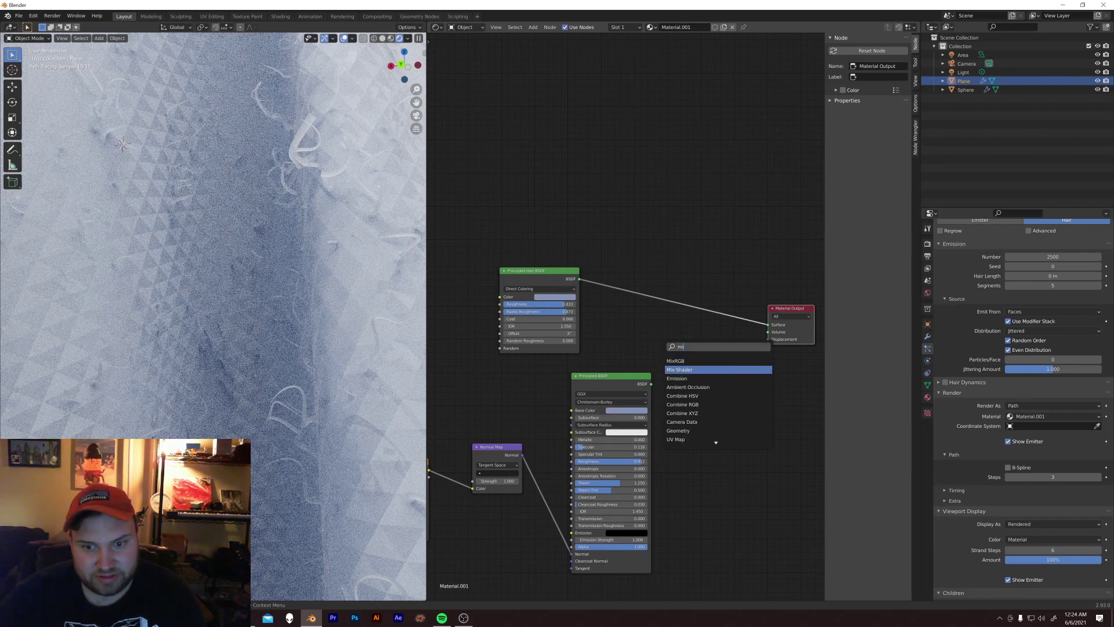
pyautogui.press('Return')
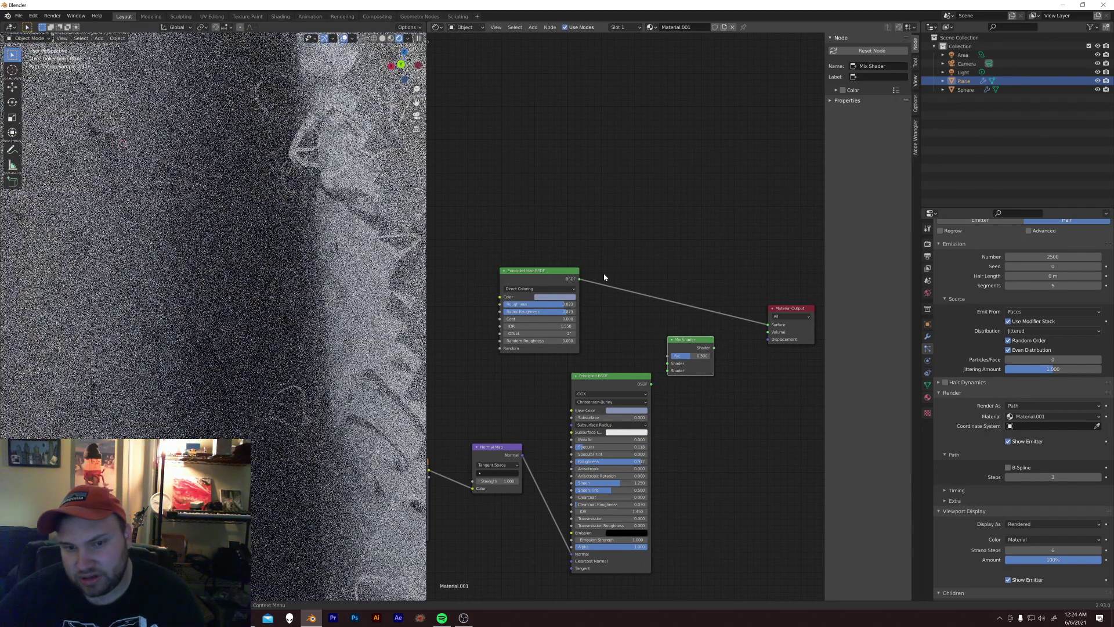
# Step: Mix the Principled BSDF as first shader with the Principled Hair BSDF as second, feed the Material Output's Surface, and set Fac to 0
pyautogui.click(580, 281)
pyautogui.moveTo(645, 371); pyautogui.dragTo(767, 324)
pyautogui.click(650, 380)
pyautogui.moveTo(612, 347); pyautogui.dragTo(637, 344, button='middle')
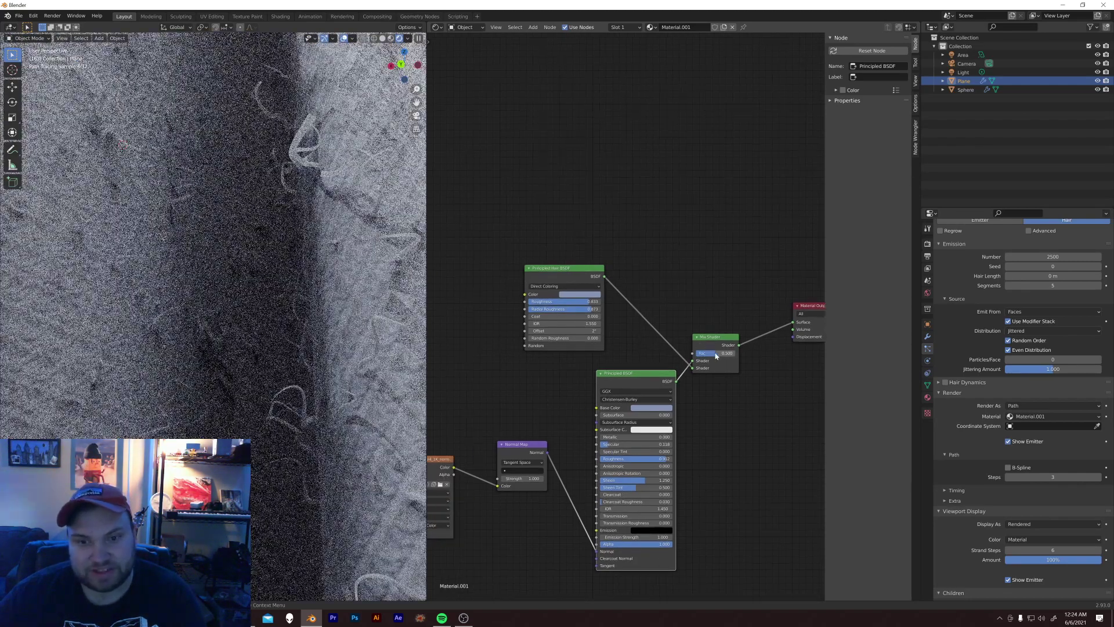
pyautogui.moveTo(703, 353)
pyautogui.mouseDown()
pyautogui.moveTo(735, 353)
pyautogui.moveTo(695, 353)
pyautogui.mouseUp()
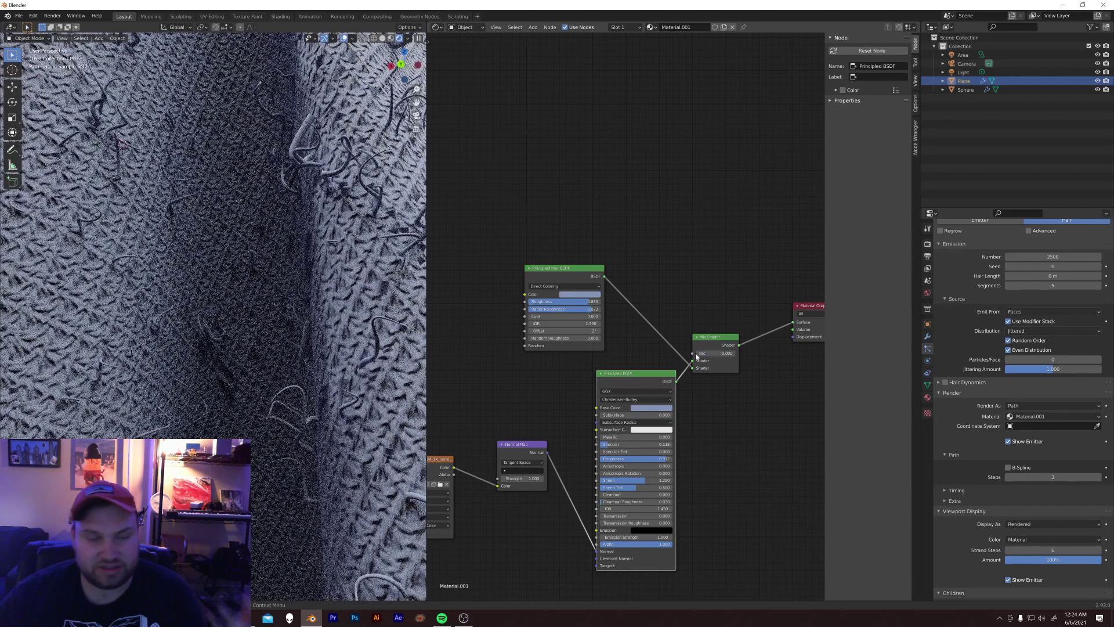
# Step: Move the Principled Hair BSDF node up and add a Hair Info node below it
pyautogui.moveTo(554, 352); pyautogui.dragTo(620, 328, button='middle')
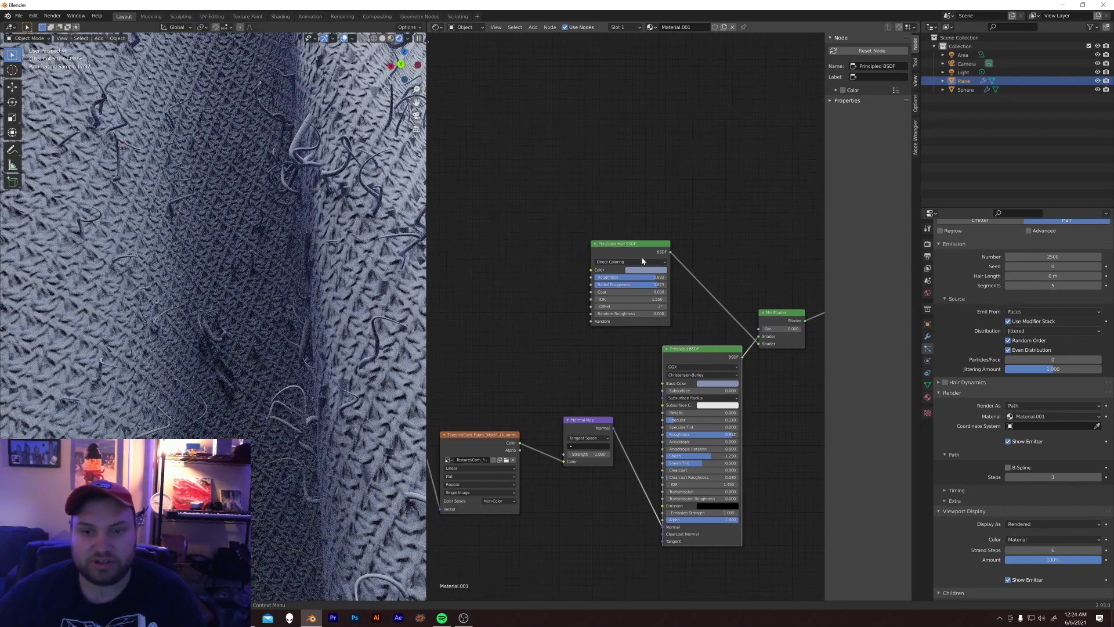
pyautogui.moveTo(635, 245); pyautogui.dragTo(680, 184)
pyautogui.hotkey('shift', 'a')
pyautogui.click(552, 277)
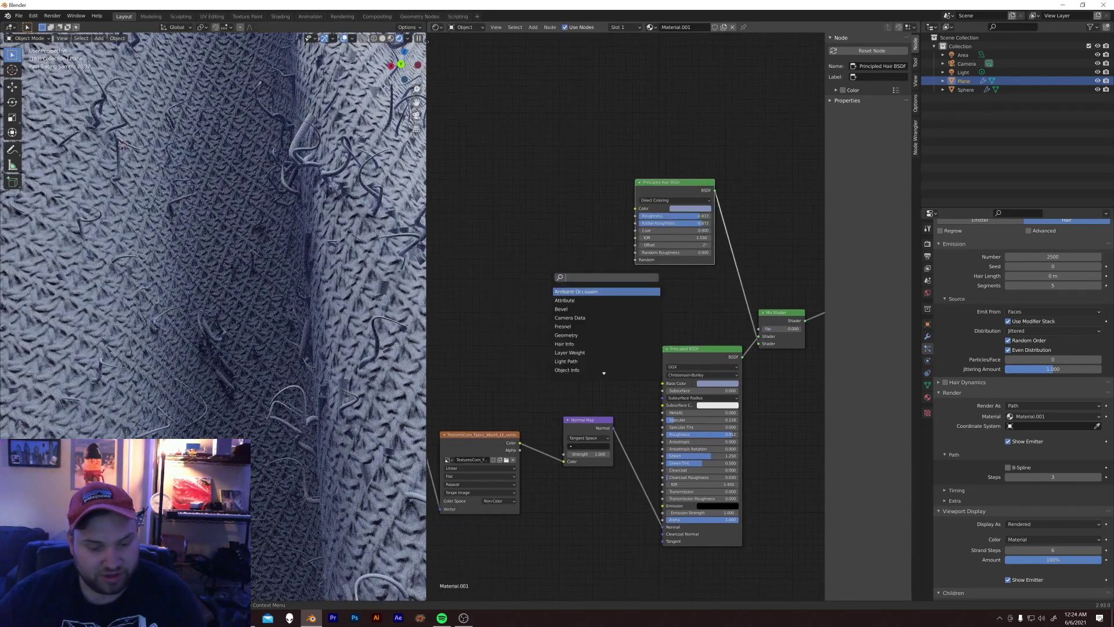
pyautogui.write('hair')
pyautogui.press('Return')
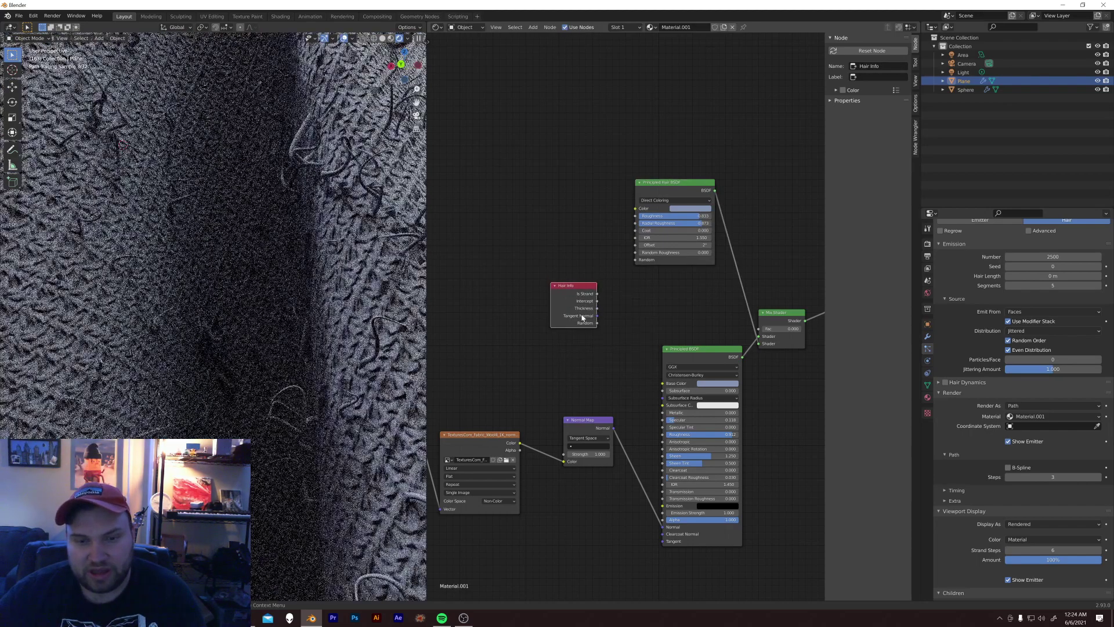
pyautogui.scroll(1, 582, 317)
pyautogui.moveTo(592, 290); pyautogui.dragTo(625, 307)
pyautogui.scroll(1, 625, 307)
pyautogui.scroll(2, 627, 321)
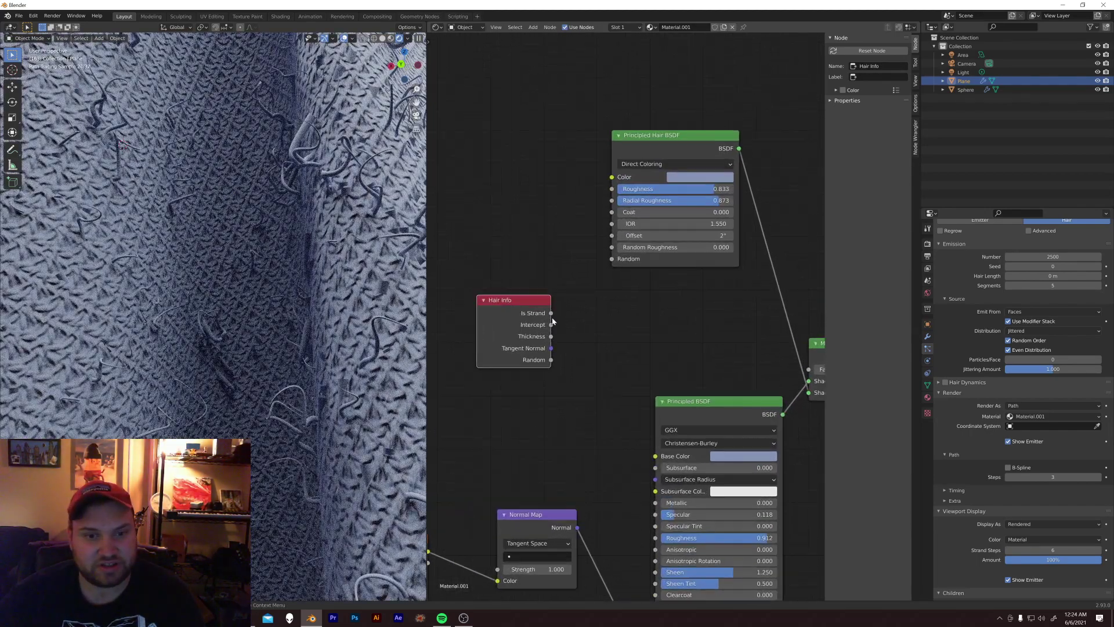
# Step: Connect the Hair Info node's Is Strand output to the Mix Shader's Fac input
pyautogui.moveTo(553, 315); pyautogui.dragTo(656, 353)
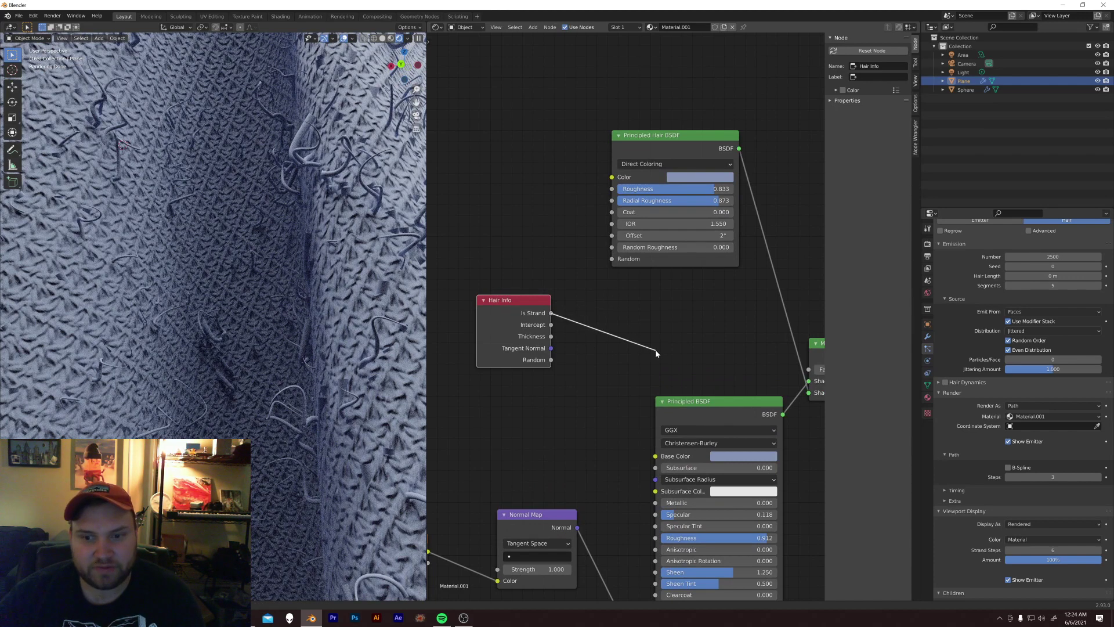
pyautogui.moveTo(656, 353); pyautogui.dragTo(808, 369)
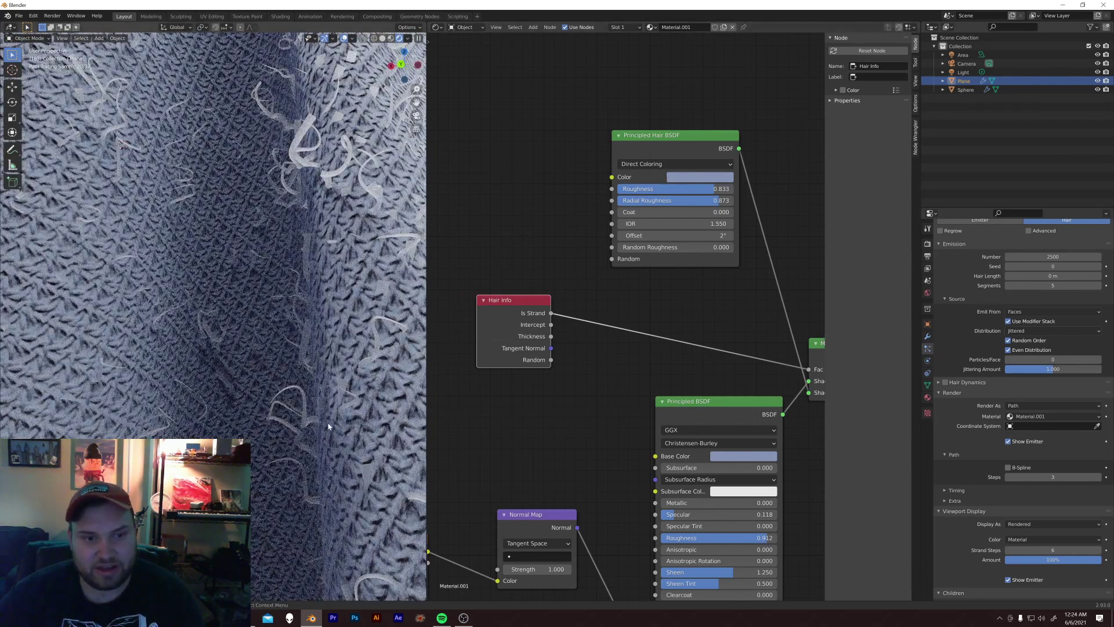
pyautogui.moveTo(570, 404); pyautogui.dragTo(444, 398, button='middle')
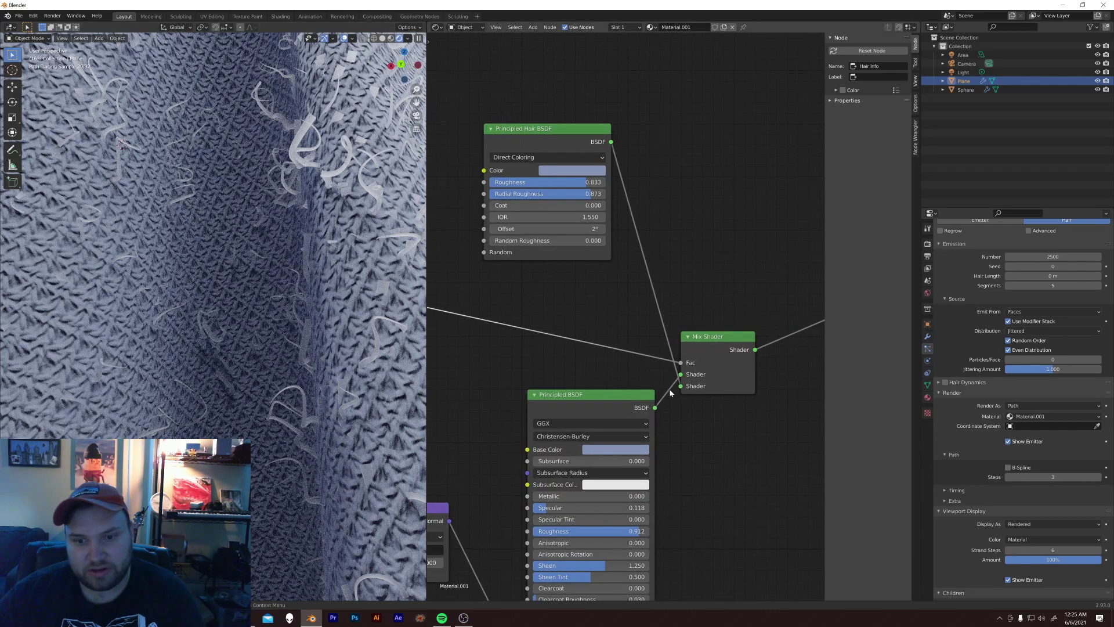
pyautogui.moveTo(679, 387)
pyautogui.mouseDown()
pyautogui.moveTo(622, 237)
pyautogui.moveTo(607, 152)
pyautogui.moveTo(710, 386)
pyautogui.moveTo(680, 388)
pyautogui.moveTo(655, 369)
pyautogui.moveTo(680, 386)
pyautogui.mouseUp()
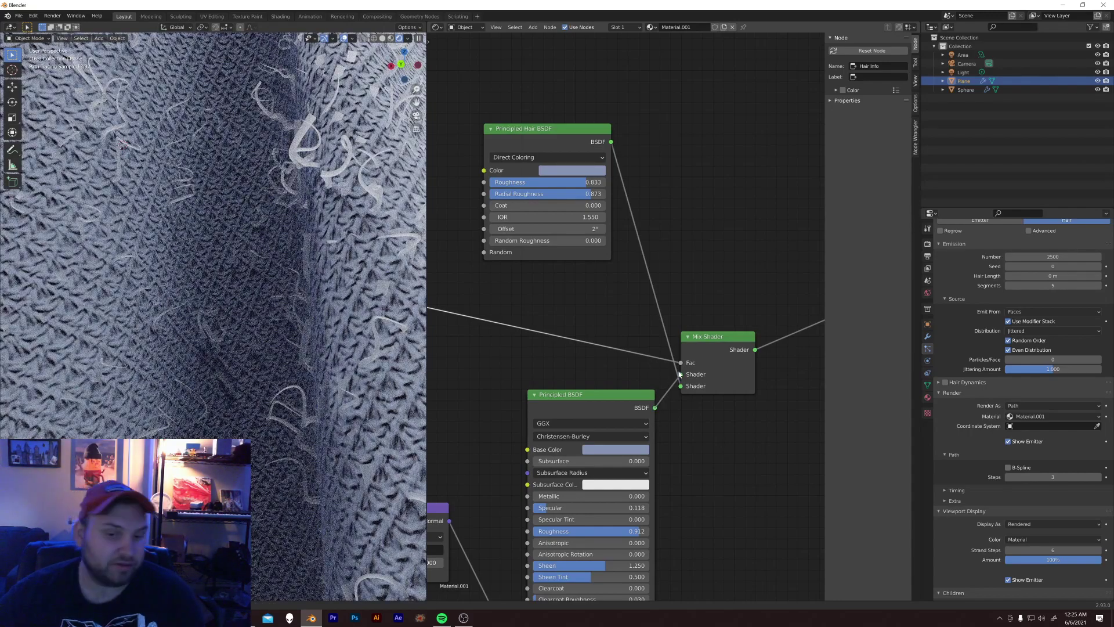
# Step: Deselect the plane and examine the whole rendered cloth with its separately shaded hairs from another angle
pyautogui.scroll(-1, 688, 391)
pyautogui.scroll(-2, 719, 378)
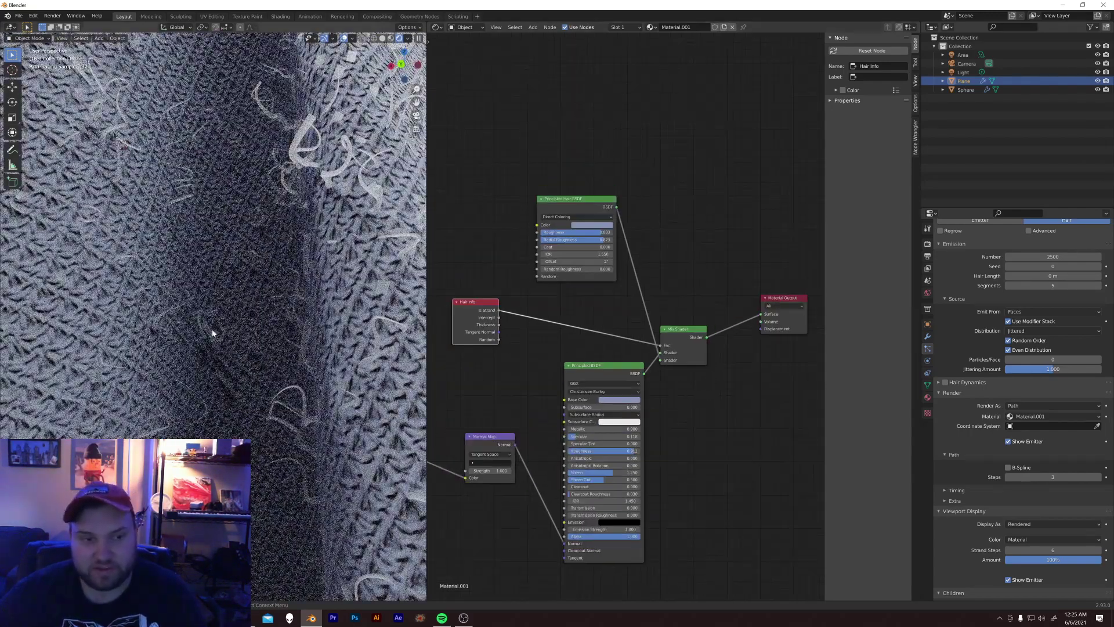
pyautogui.scroll(-5, 214, 331)
pyautogui.scroll(1, 258, 364)
pyautogui.hotkey('alt', 'a')
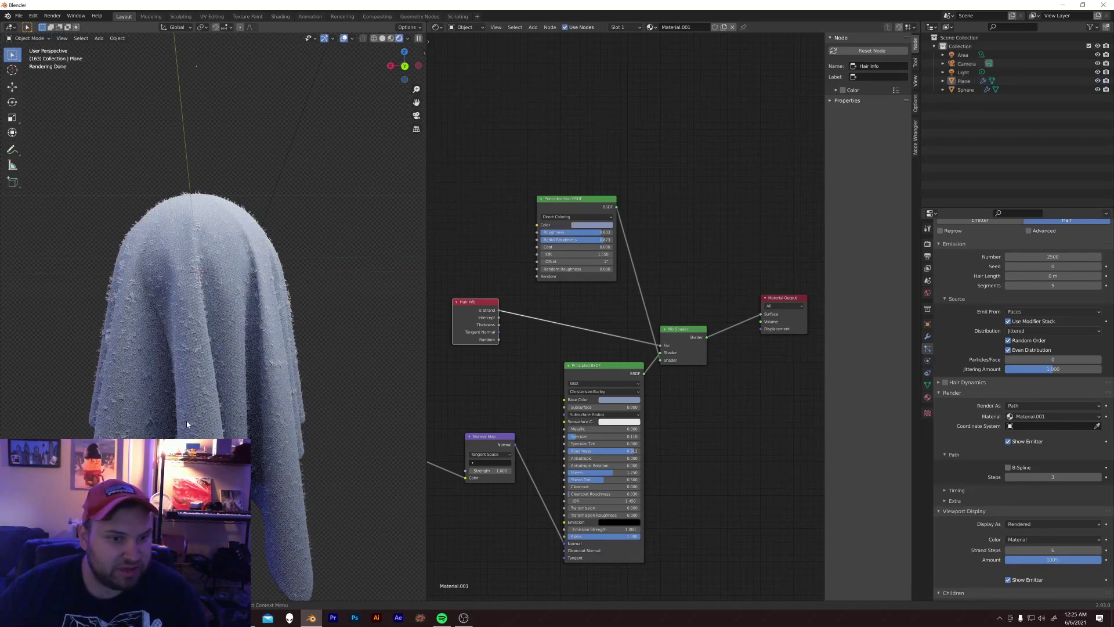
pyautogui.moveTo(202, 437); pyautogui.dragTo(272, 395, button='middle')
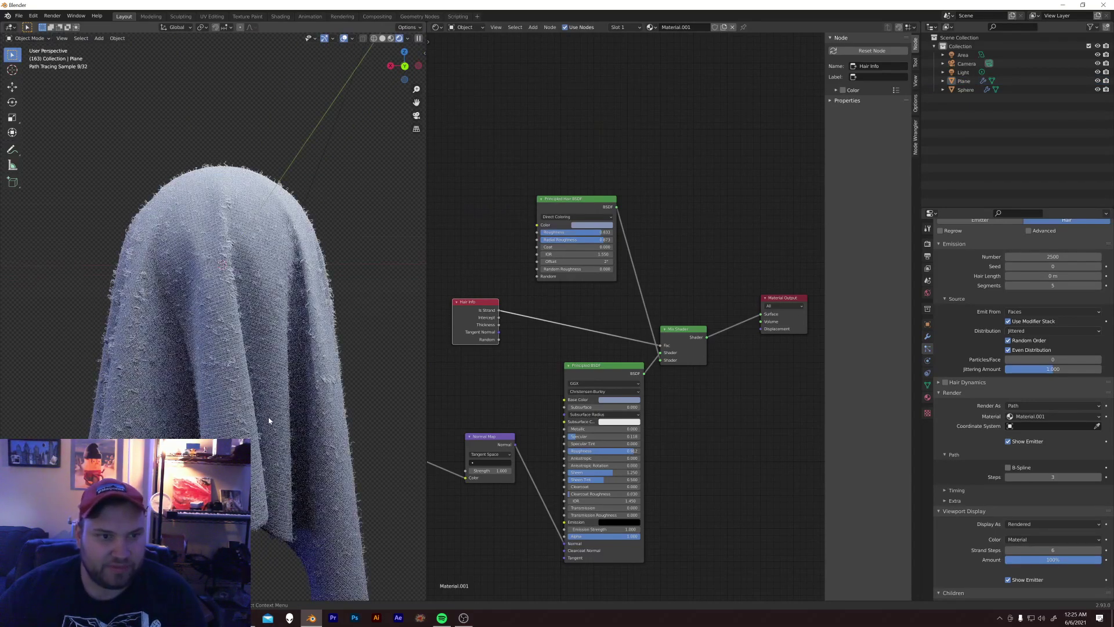
# Step: Delete the area light above the cloth, inspect the fabric without it, and select the plane
pyautogui.scroll(-3, 272, 394)
pyautogui.click(323, 87)
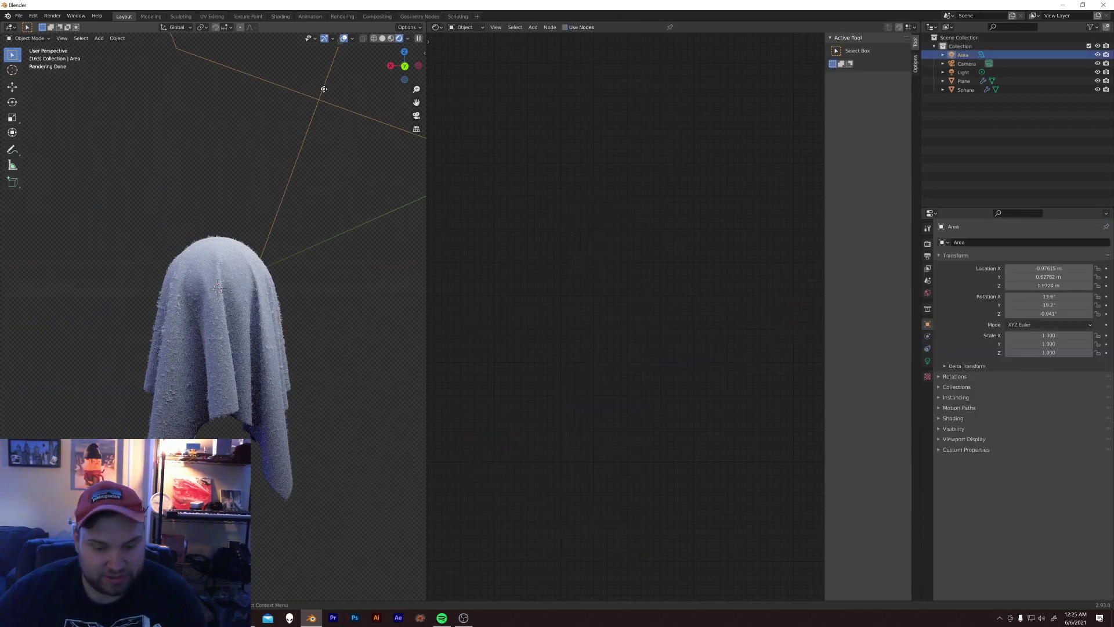
pyautogui.press('Delete')
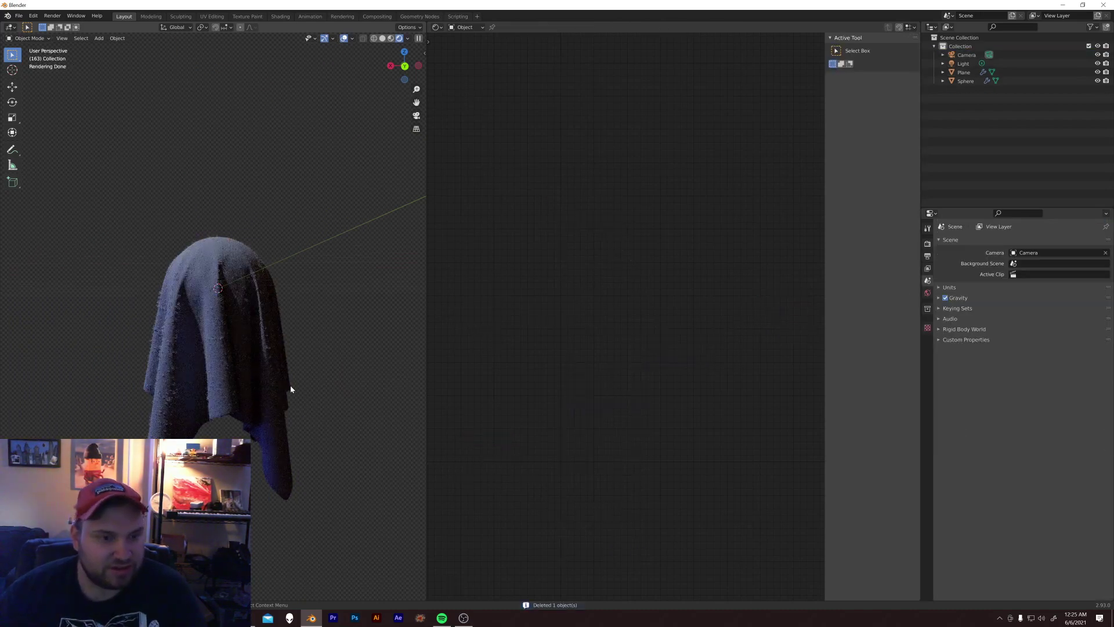
pyautogui.scroll(5, 249, 372)
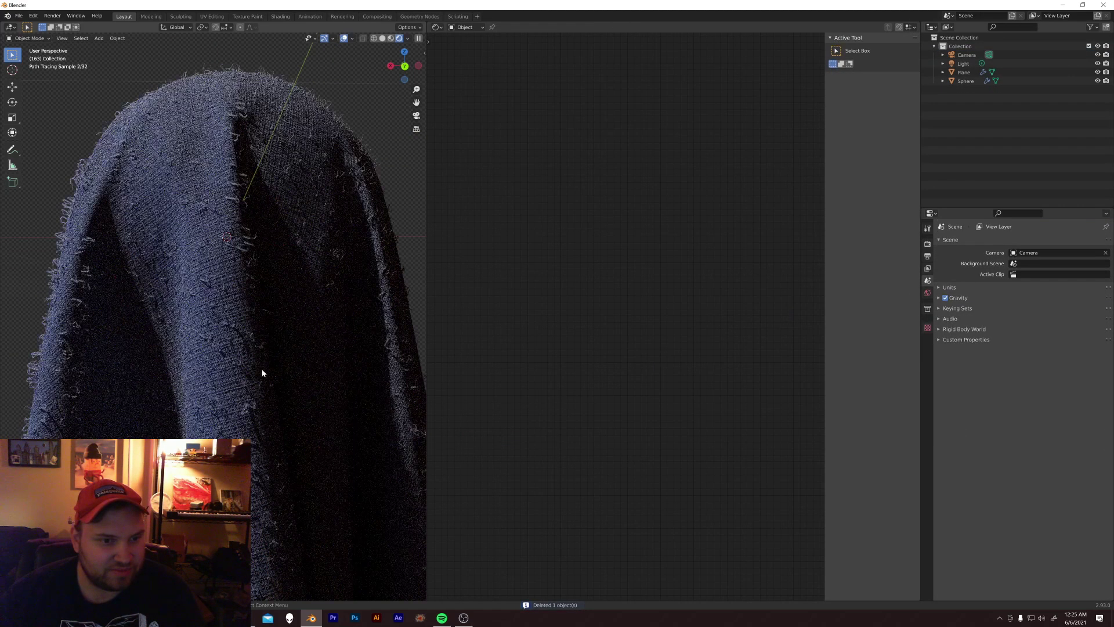
pyautogui.click(321, 370)
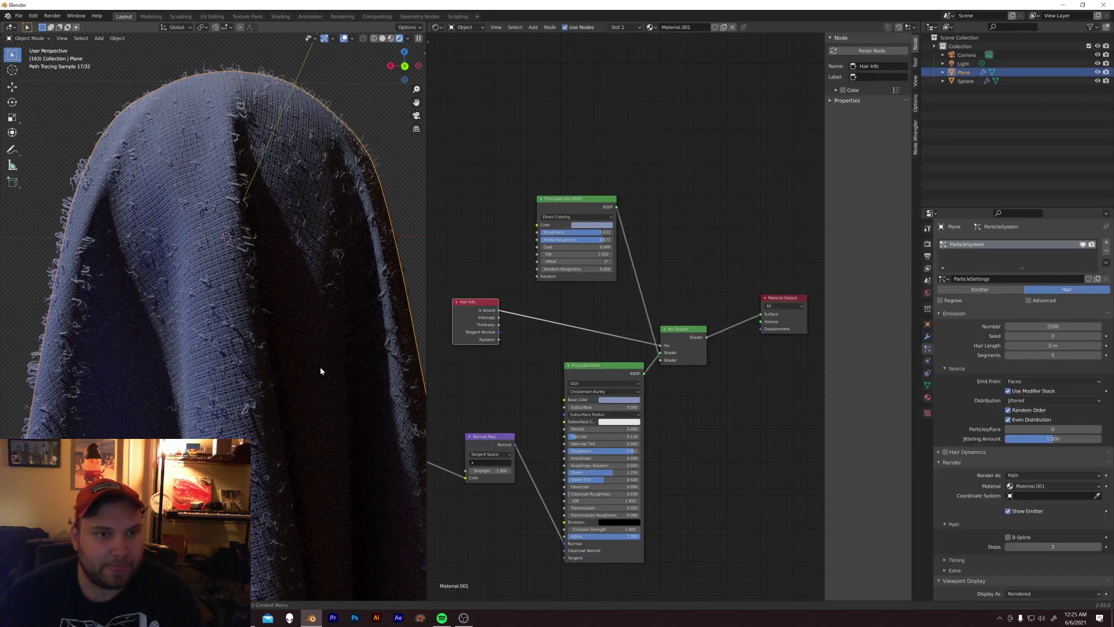
# Step: Deselect the plane and undo the deletion of the area light
pyautogui.scroll(-10, 319, 368)
pyautogui.hotkey('shift', 'a')
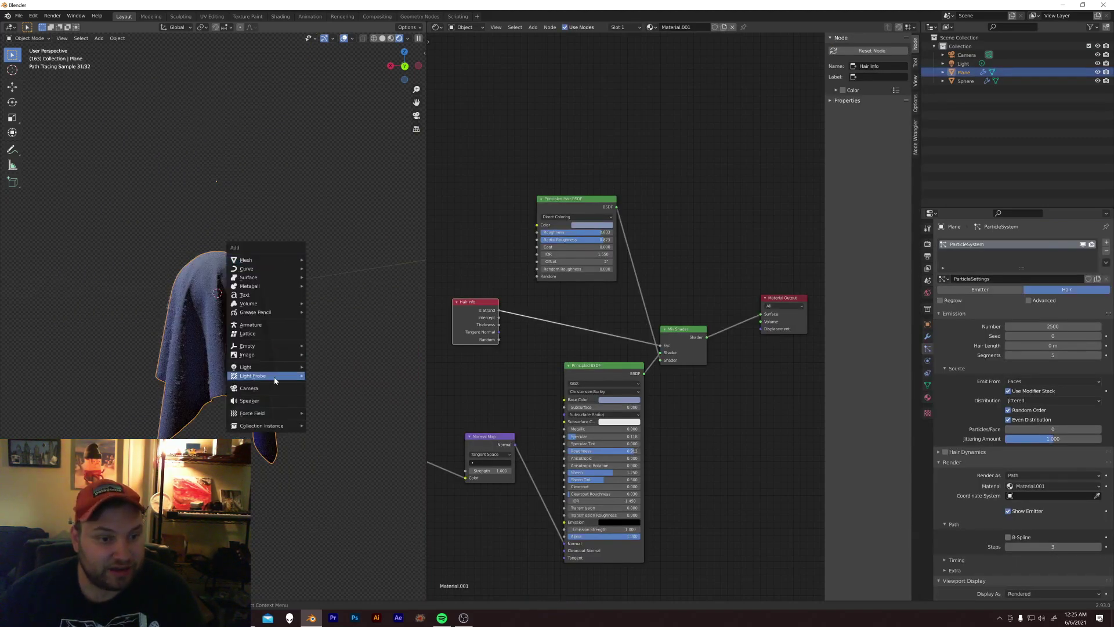
pyautogui.click(333, 229)
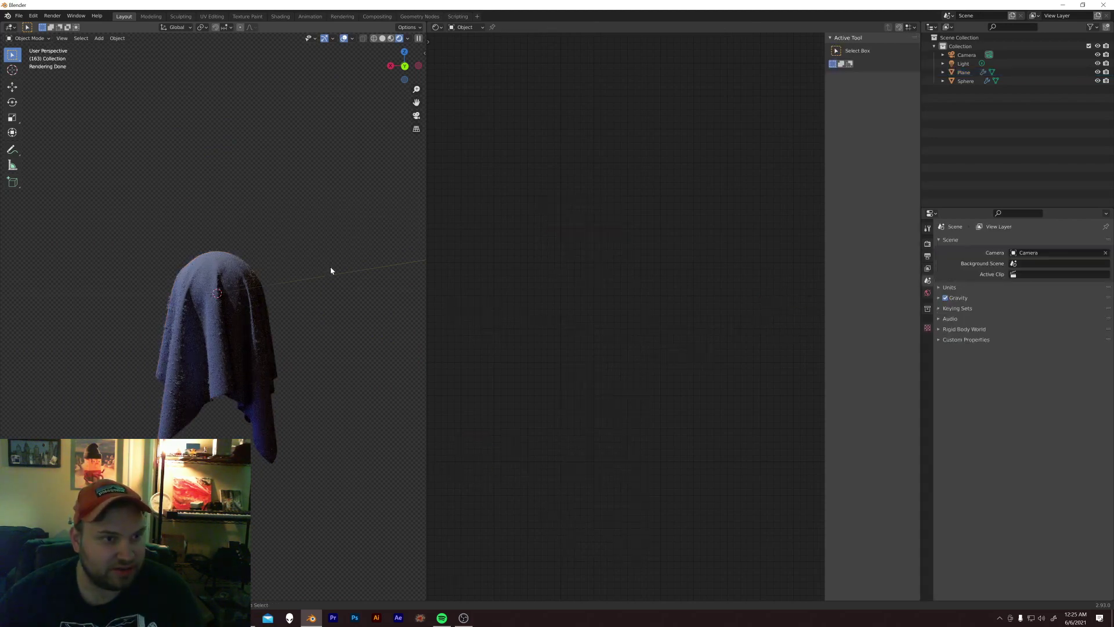
pyautogui.hotkey('ctrl', 'z')
pyautogui.hotkey('ctrl', 'z')
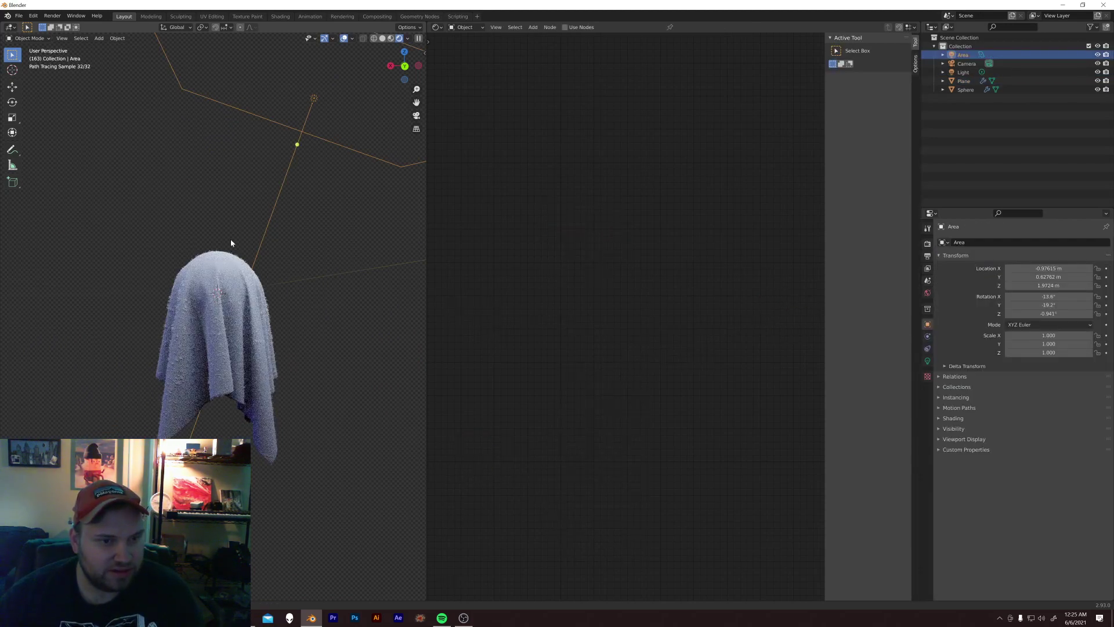
# Step: Select the plane and set the Display Amount of its hair particle children to 50
pyautogui.scroll(3, 242, 259)
pyautogui.scroll(2, 311, 274)
pyautogui.click(241, 200)
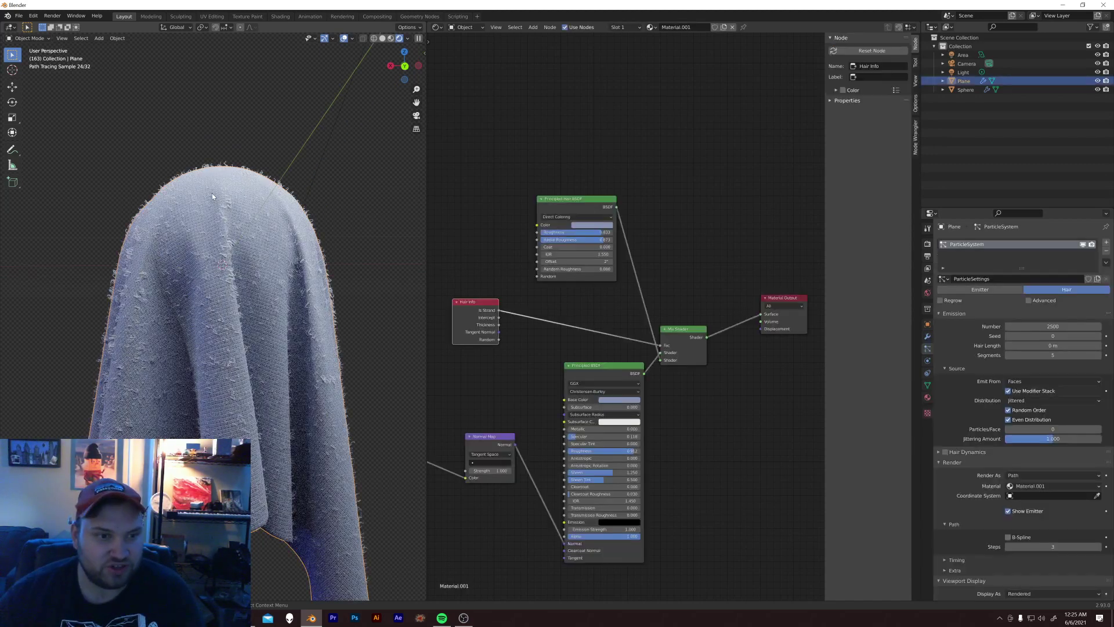
pyautogui.scroll(-5, 1011, 537)
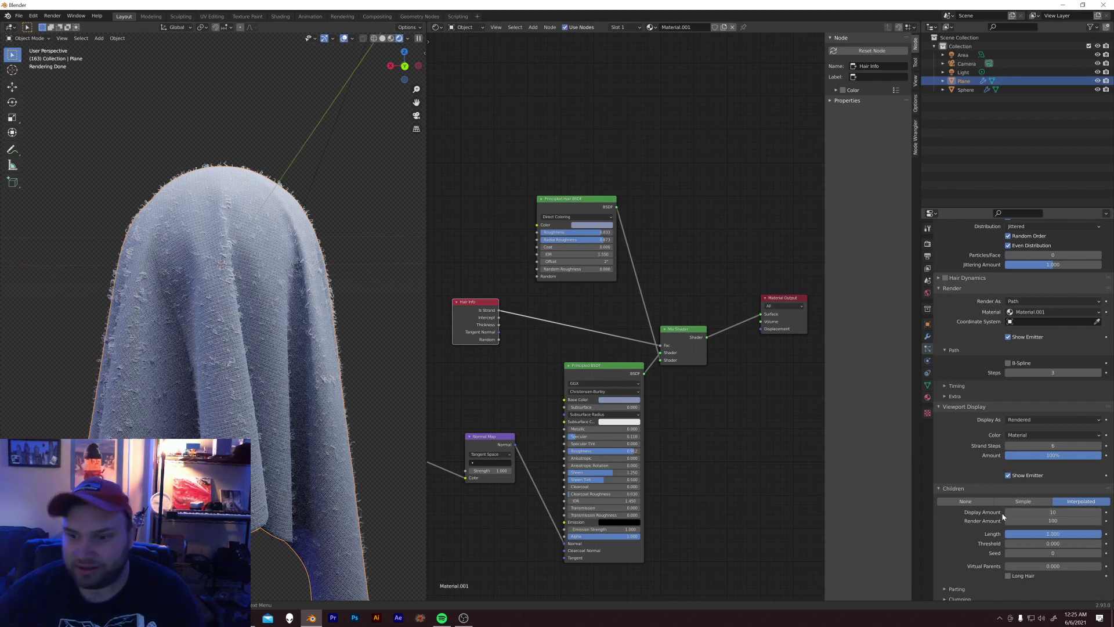
pyautogui.click(1057, 512)
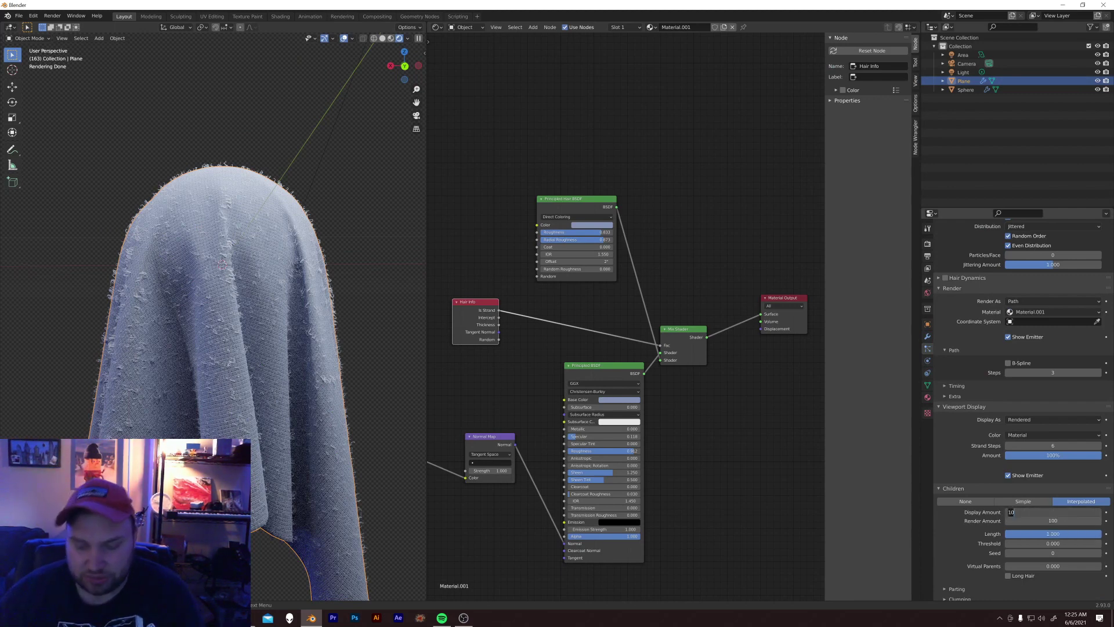
pyautogui.write('50')
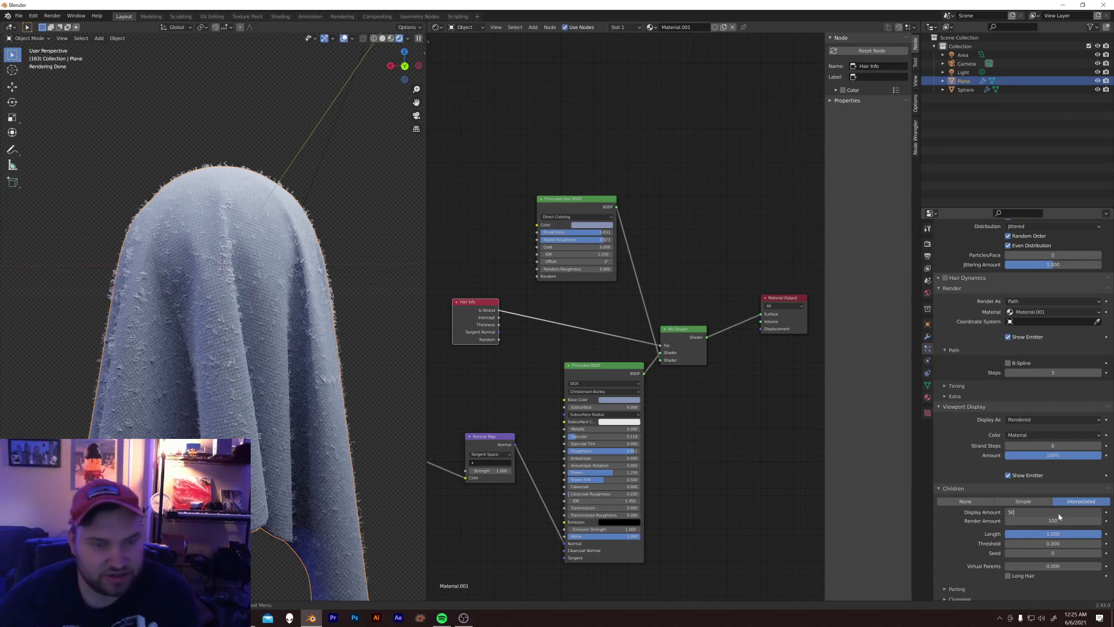
pyautogui.press('Return')
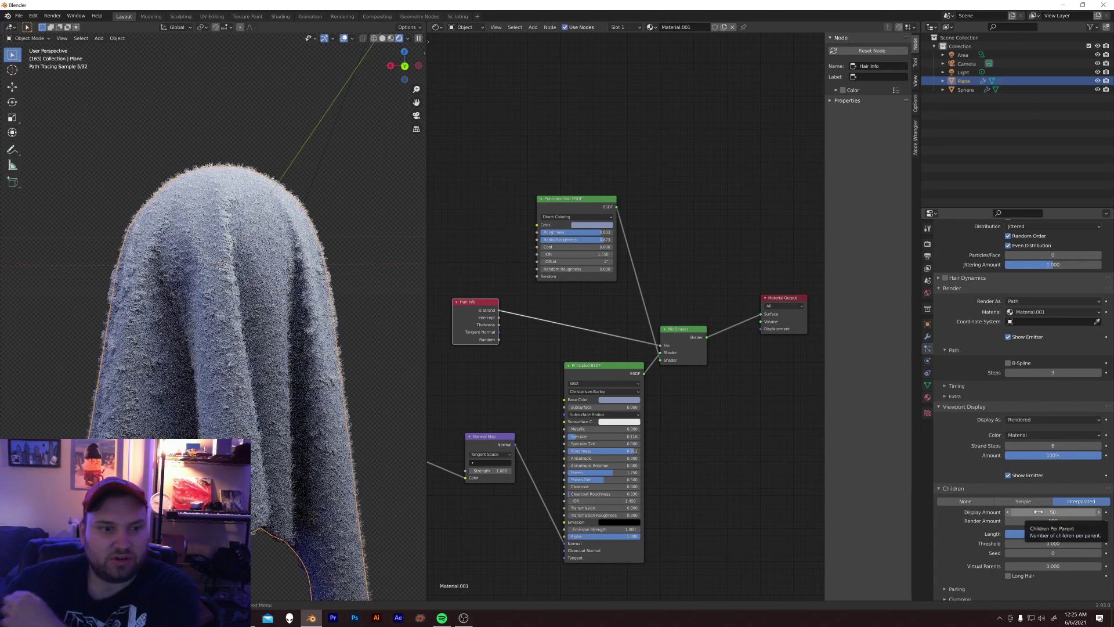
# Step: Set the Random roughness of the hair children to 0.01
pyautogui.scroll(4, 315, 355)
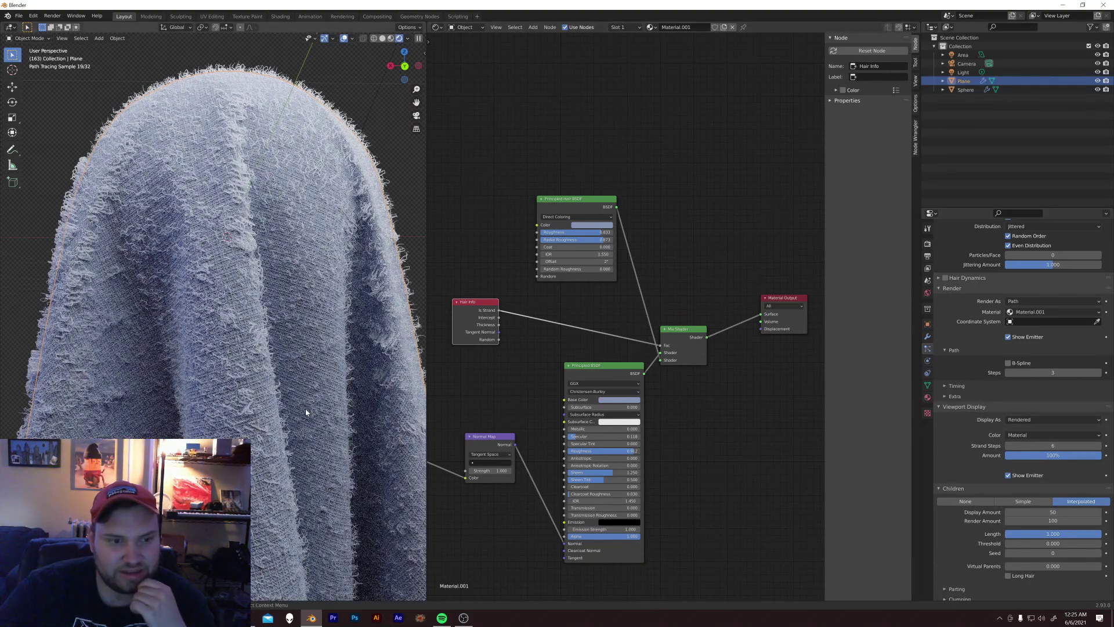
pyautogui.scroll(8, 1010, 425)
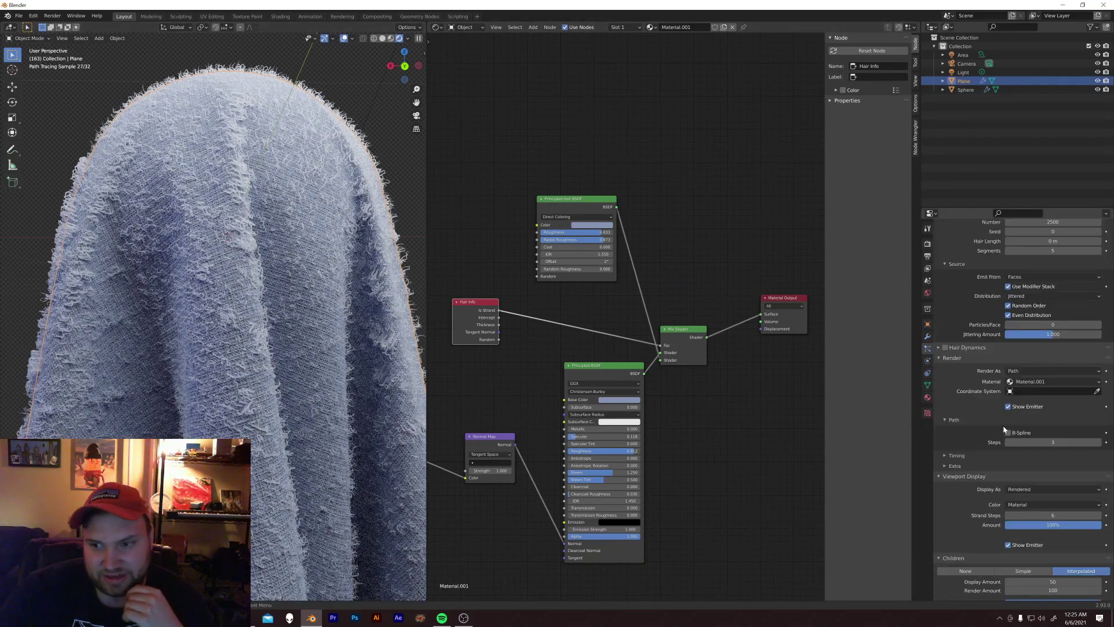
pyautogui.scroll(-15, 963, 442)
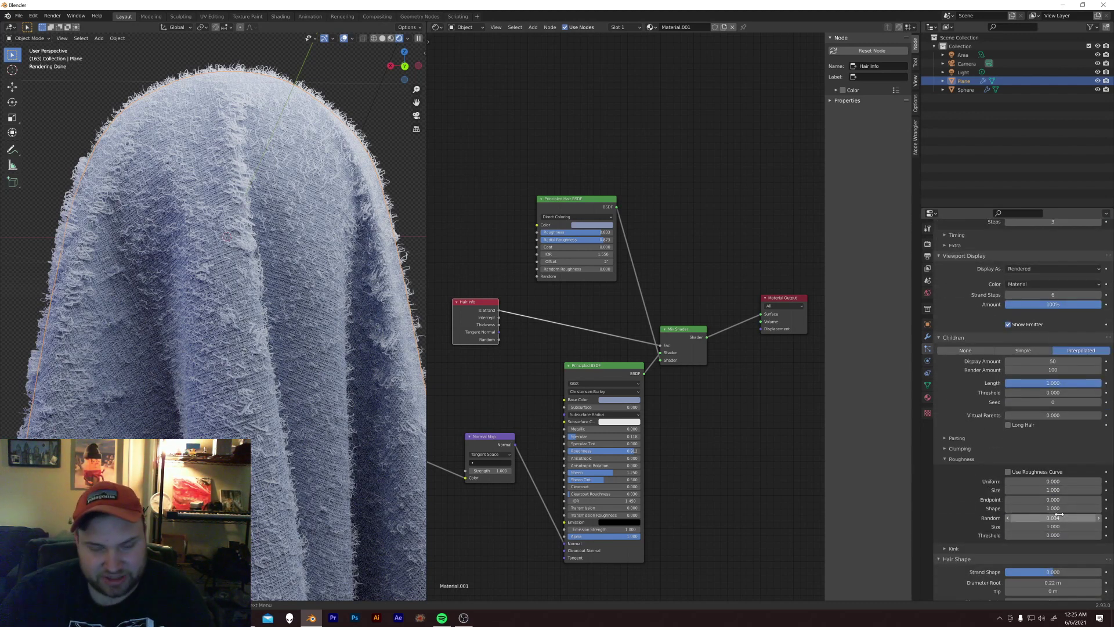
pyautogui.moveTo(1056, 518); pyautogui.dragTo(1067, 520)
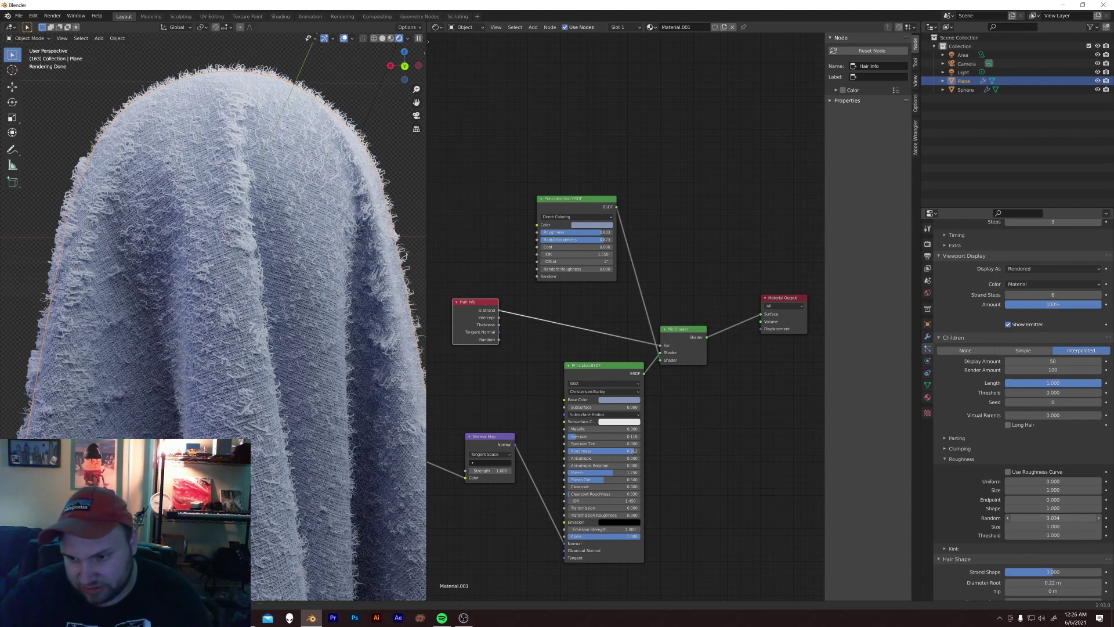
pyautogui.moveTo(1071, 515); pyautogui.dragTo(1076, 516)
pyautogui.click(1076, 516)
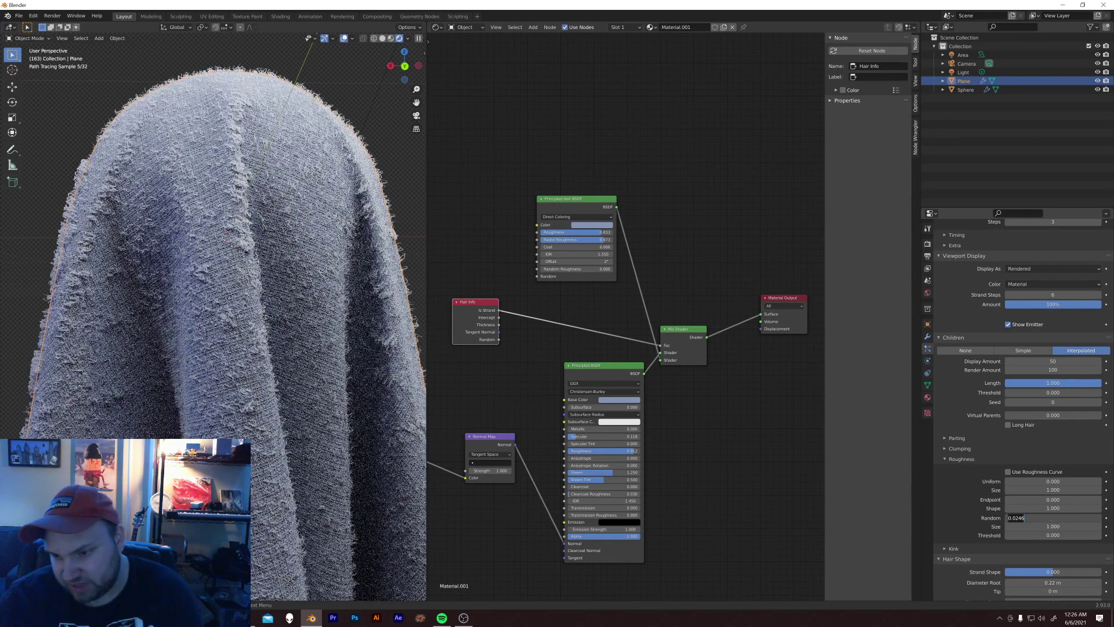
pyautogui.write('.01')
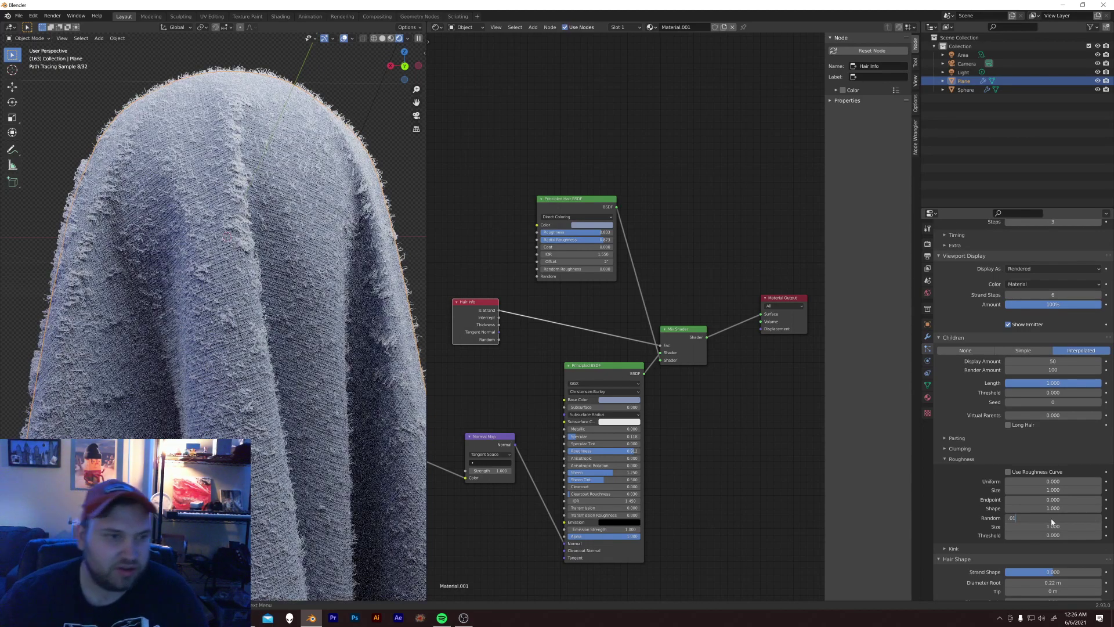
pyautogui.write('.01')
pyautogui.press('Return')
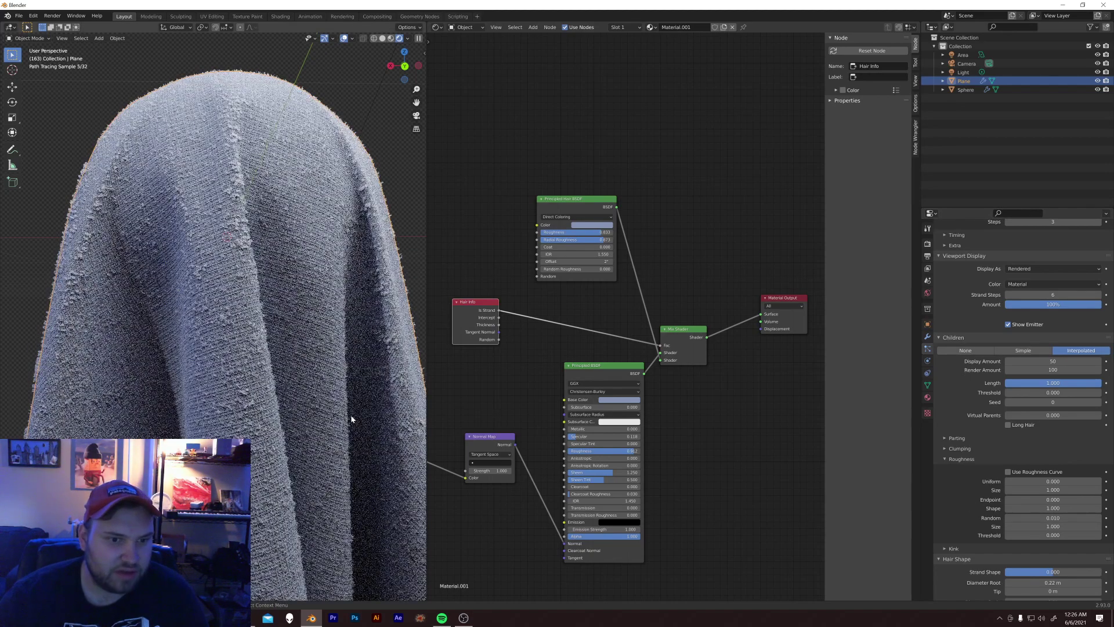
# Step: Set the hair shape's Diameter Root to 0.1 m
pyautogui.scroll(-2, 352, 419)
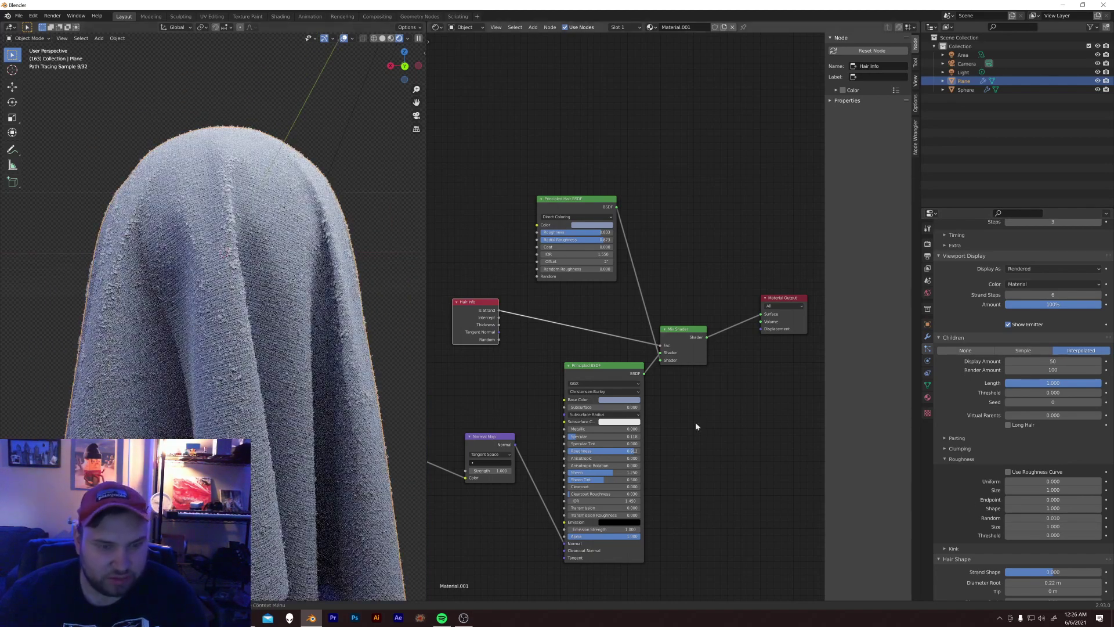
pyautogui.scroll(-3, 1019, 474)
pyautogui.click(1025, 513)
pyautogui.hotkey('ctrl', 'a')
pyautogui.write('1')
pyautogui.press('Return')
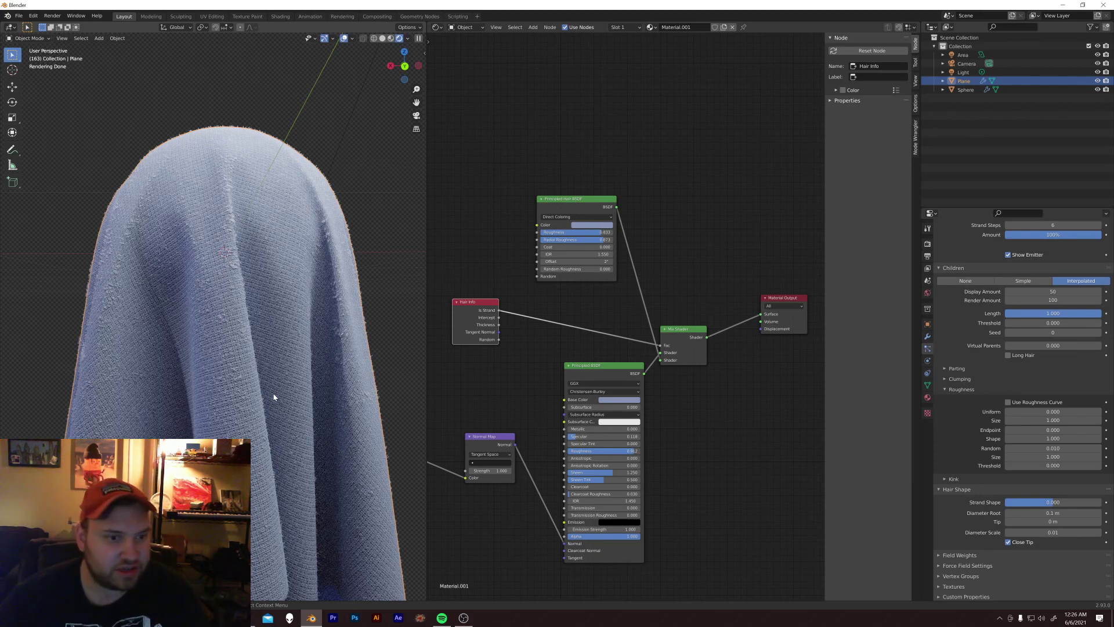
# Step: Hide the viewport overlays and set the hair children's Display Amount to 100
pyautogui.scroll(-3, 274, 397)
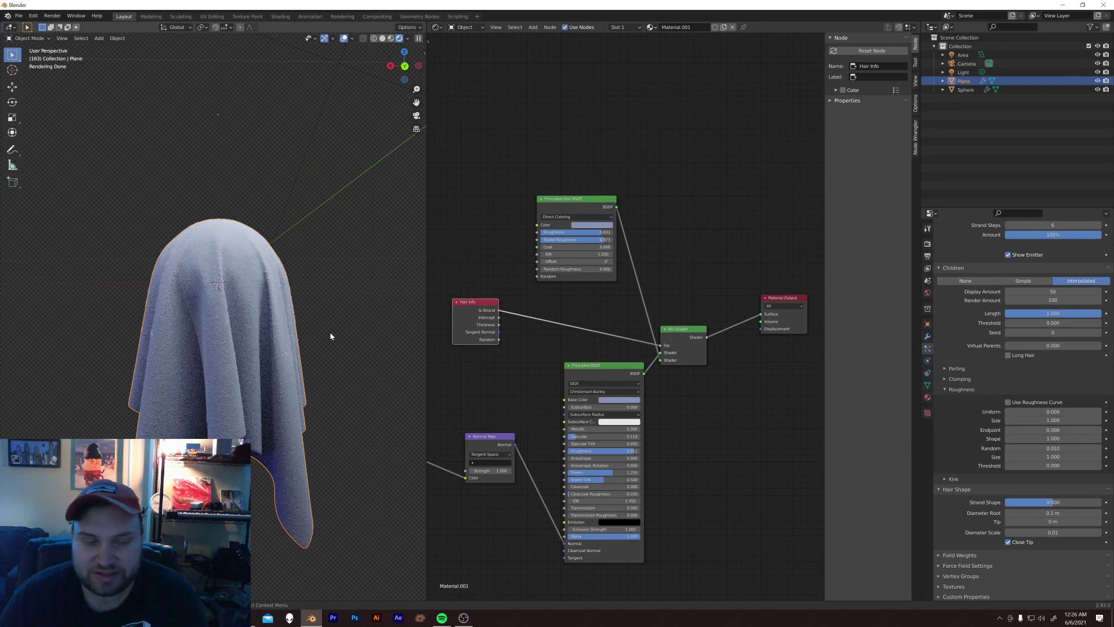
pyautogui.click(344, 38)
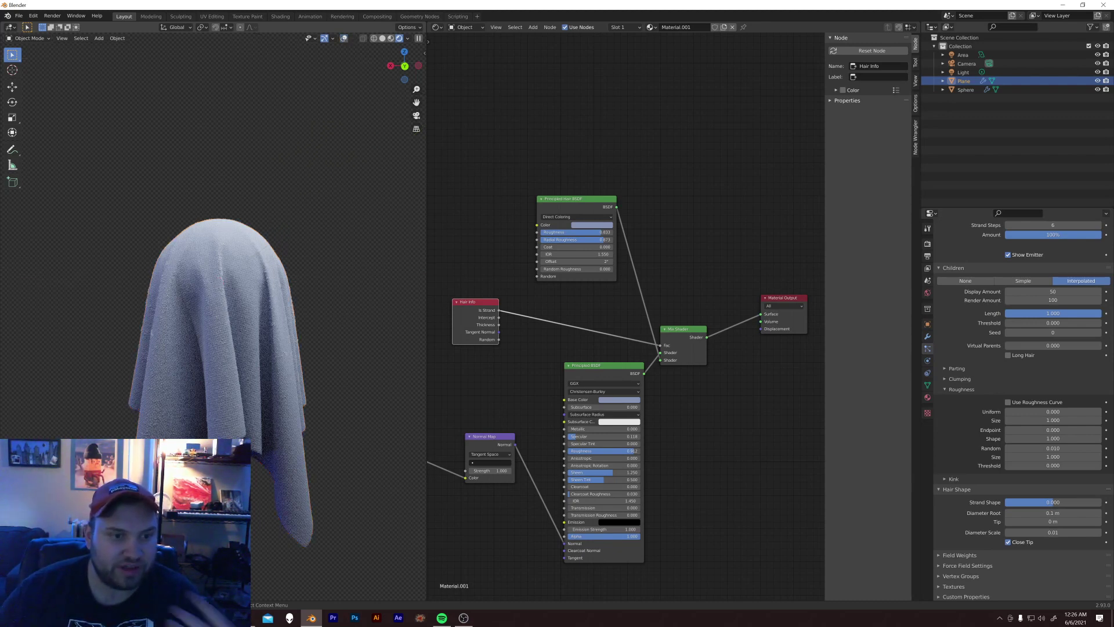
pyautogui.scroll(3, 1034, 390)
pyautogui.scroll(1, 1034, 390)
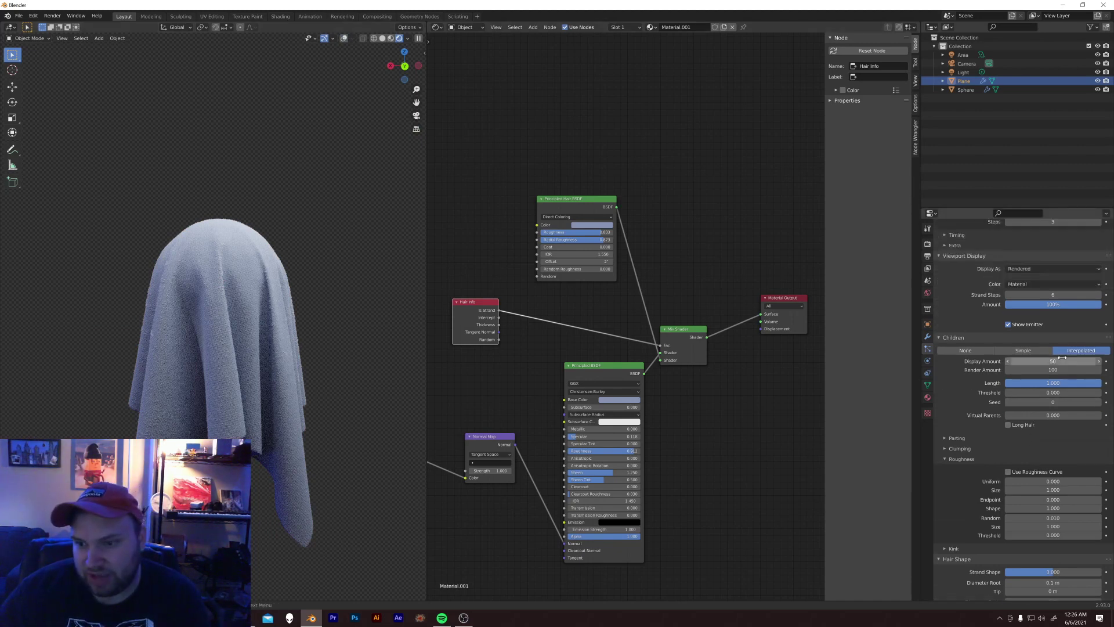
pyautogui.click(1039, 361)
pyautogui.write('100')
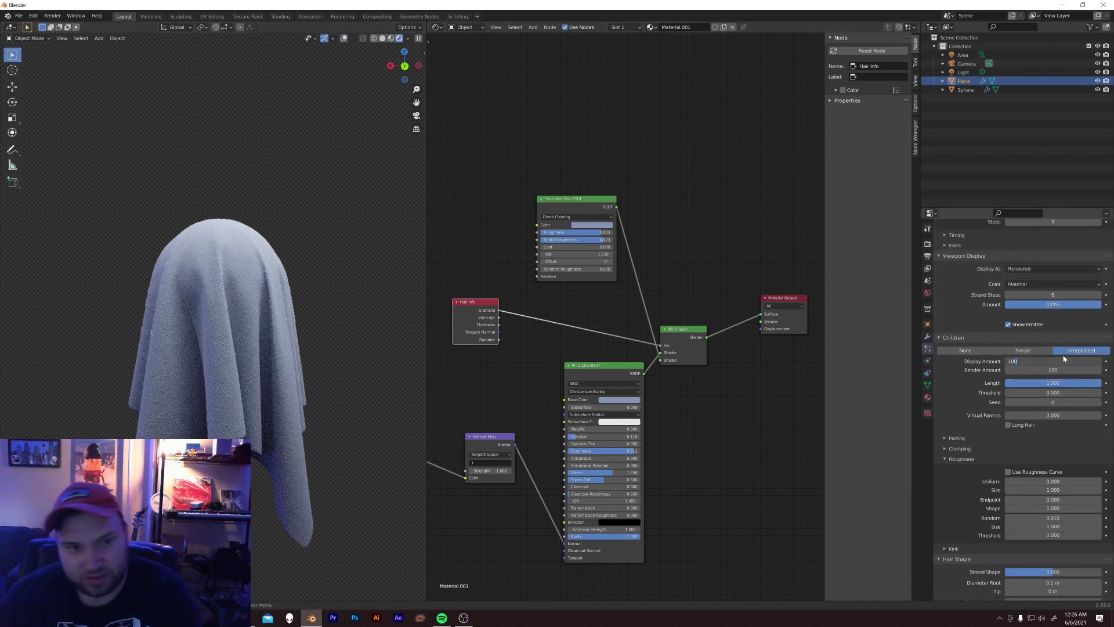
pyautogui.press('Return')
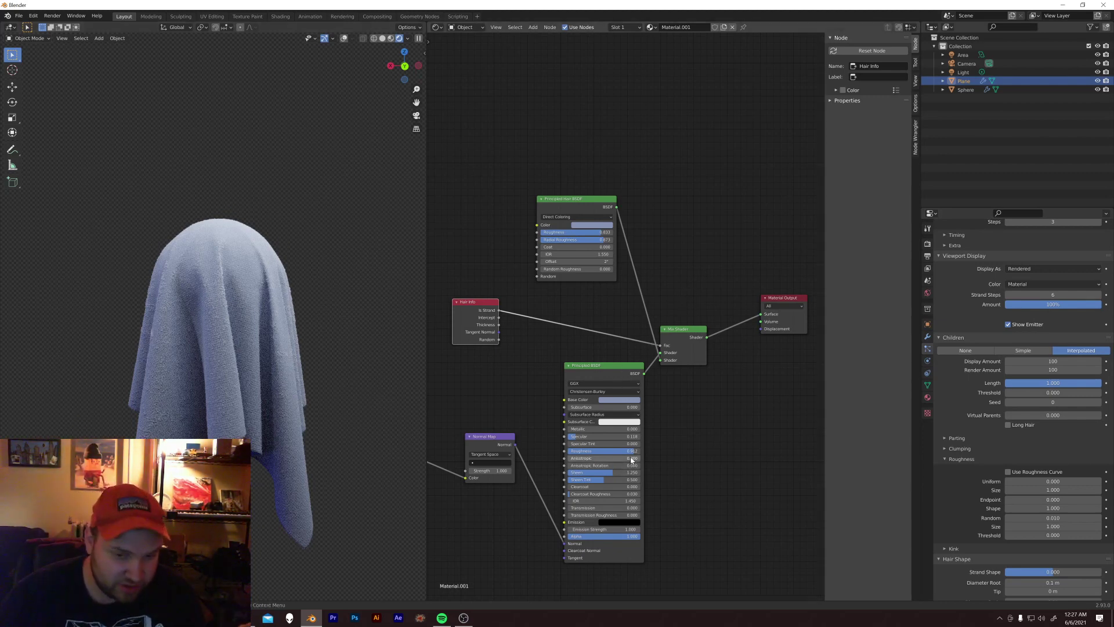
# Step: Examine the rendered fuzzy fabric up close and as a whole, along with its shader nodes and hair particle settings
pyautogui.scroll(2, 280, 422)
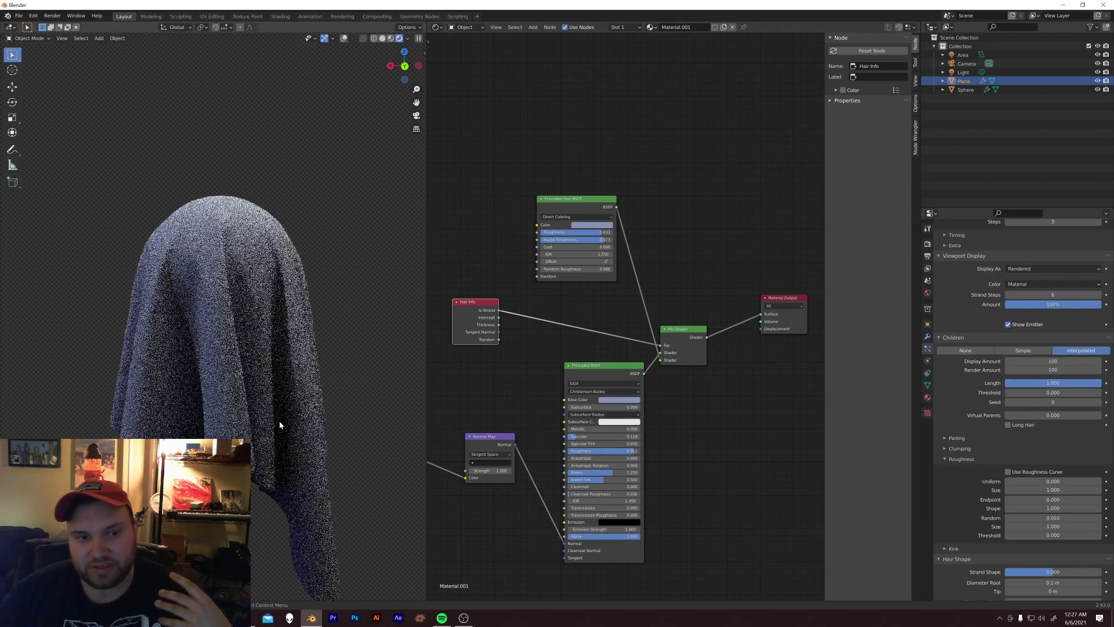
pyautogui.scroll(2, 280, 420)
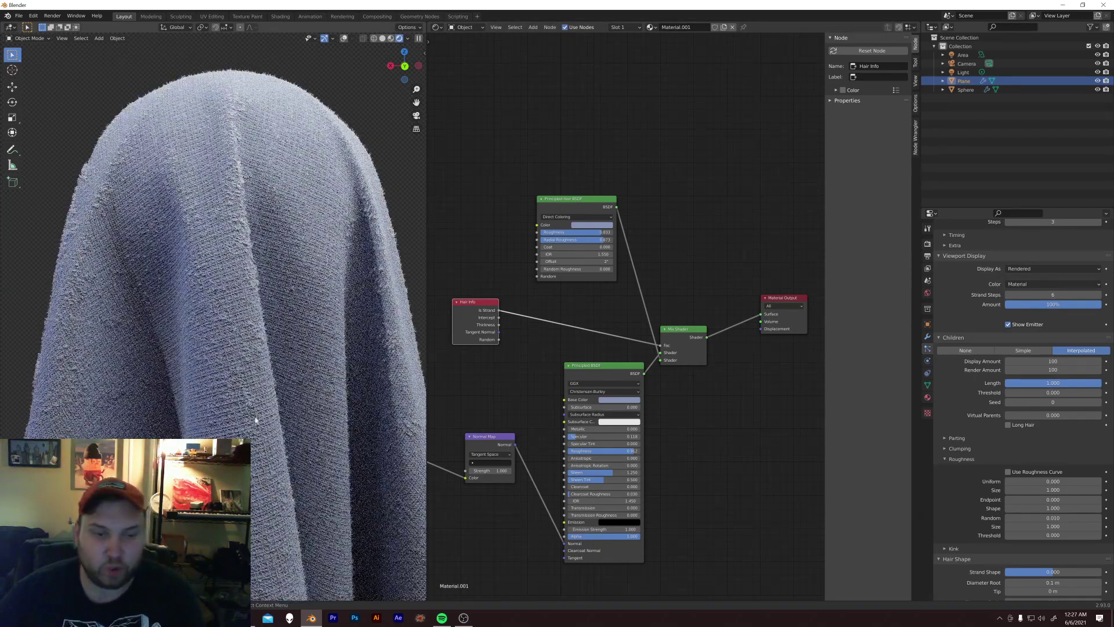
pyautogui.scroll(4, 254, 442)
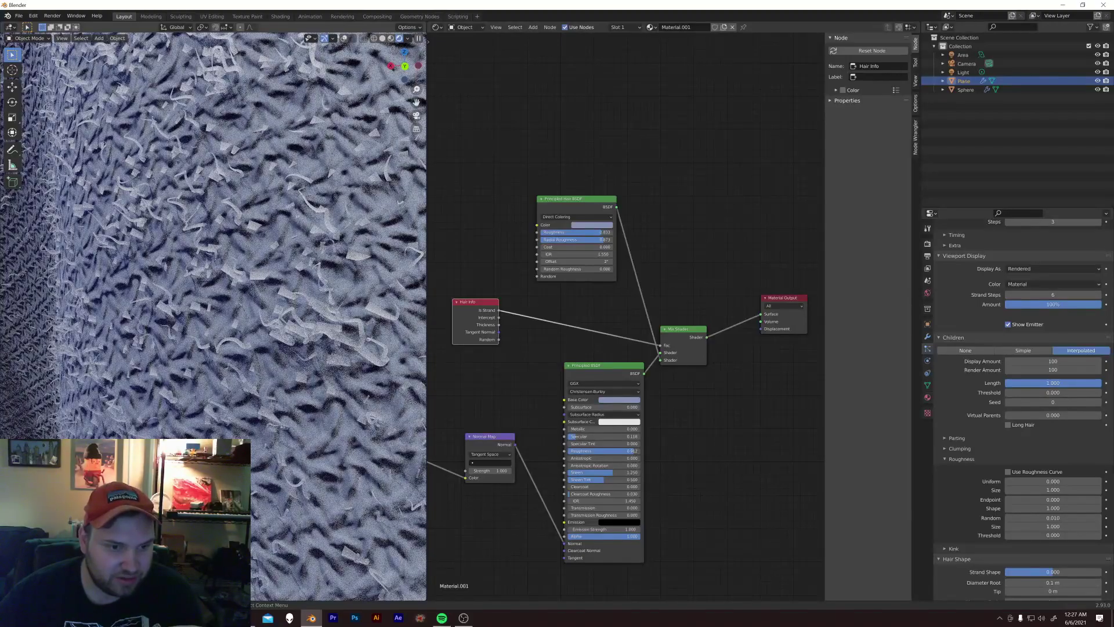
pyautogui.scroll(-4, 235, 398)
pyautogui.scroll(-2, 255, 395)
pyautogui.scroll(-3, 261, 389)
pyautogui.moveTo(476, 424); pyautogui.dragTo(509, 417, button='middle')
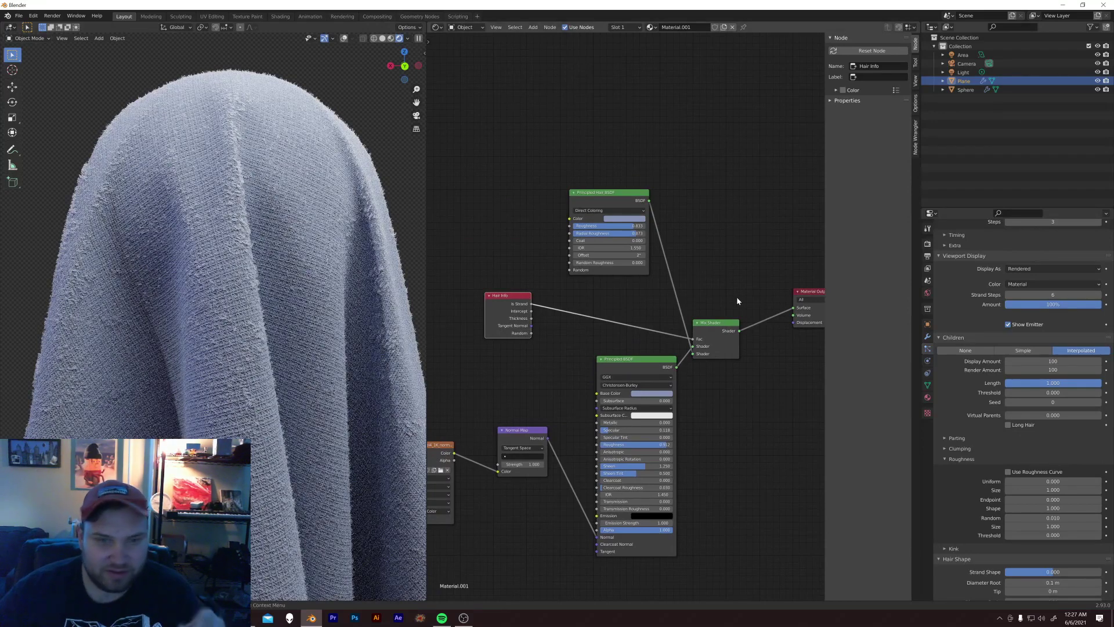
pyautogui.scroll(1, 1042, 356)
pyautogui.scroll(15, 1042, 357)
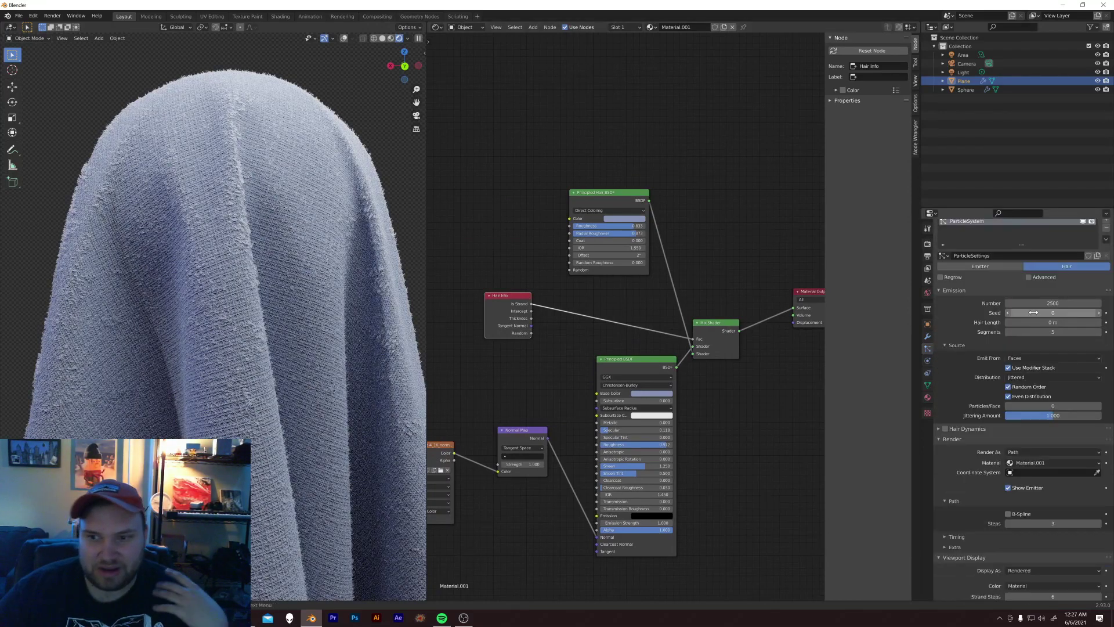
pyautogui.scroll(-5, 310, 278)
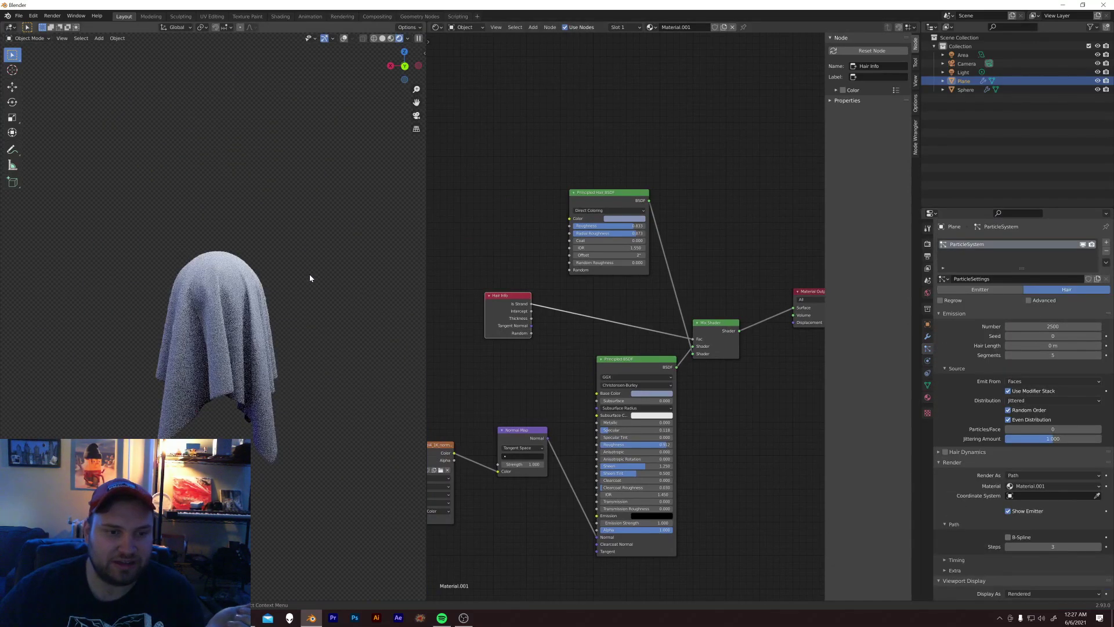
pyautogui.moveTo(314, 291); pyautogui.dragTo(309, 331, button='middle')
pyautogui.scroll(2, 246, 343)
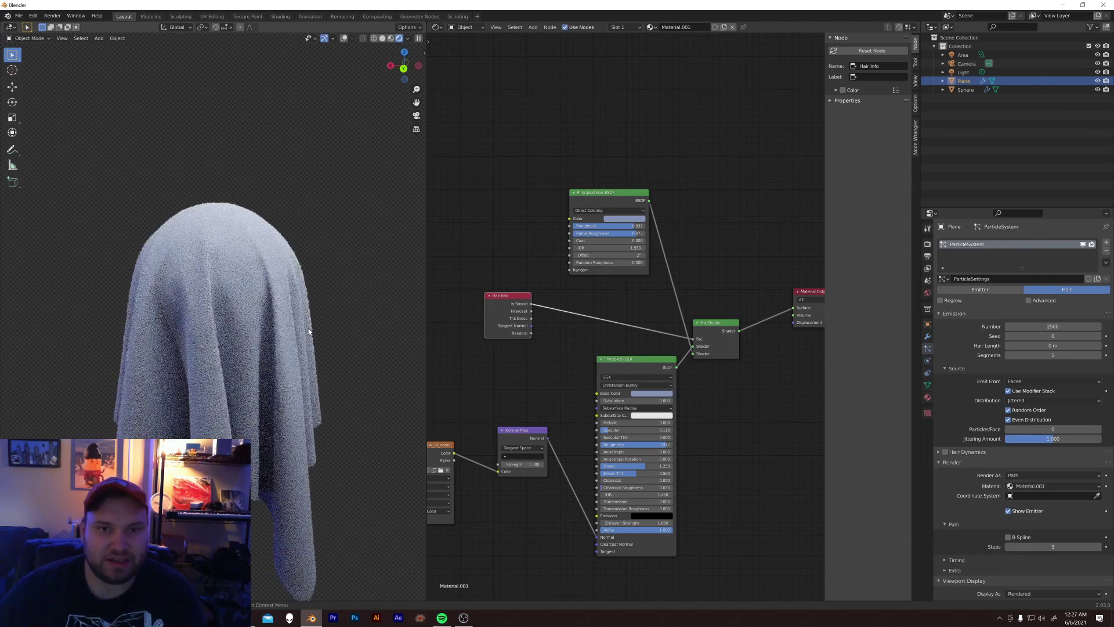